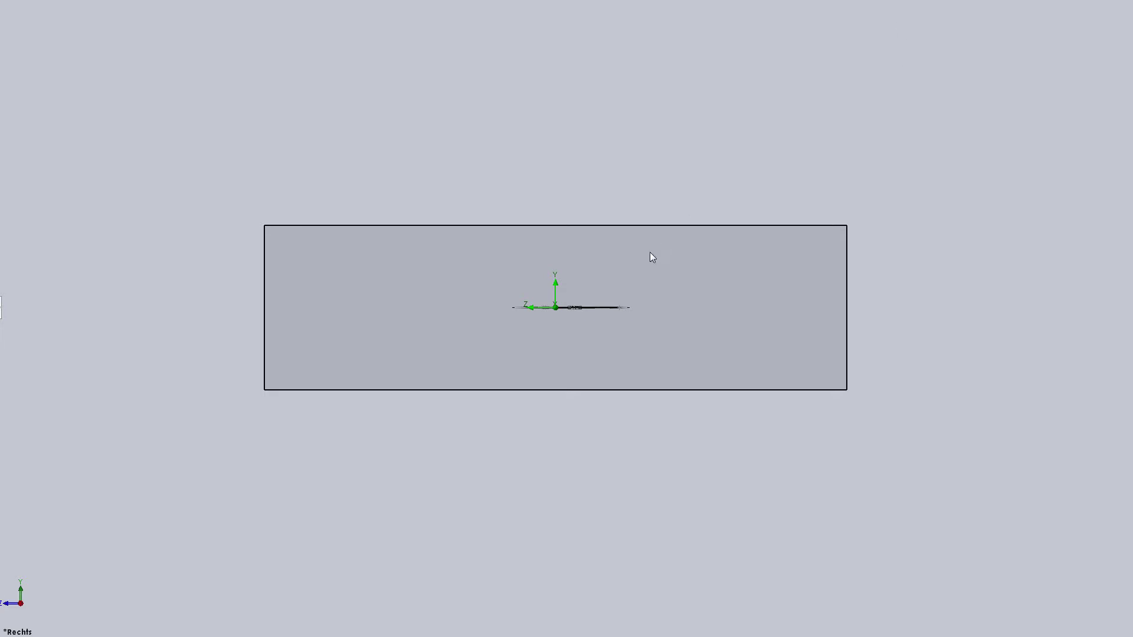
# Step: Zoom in on the dart and orbit it to a tilted 3-D view
pyautogui.scroll(-3, 629, 262)
pyautogui.scroll(-2, 524, 389)
pyautogui.scroll(-4, 506, 303)
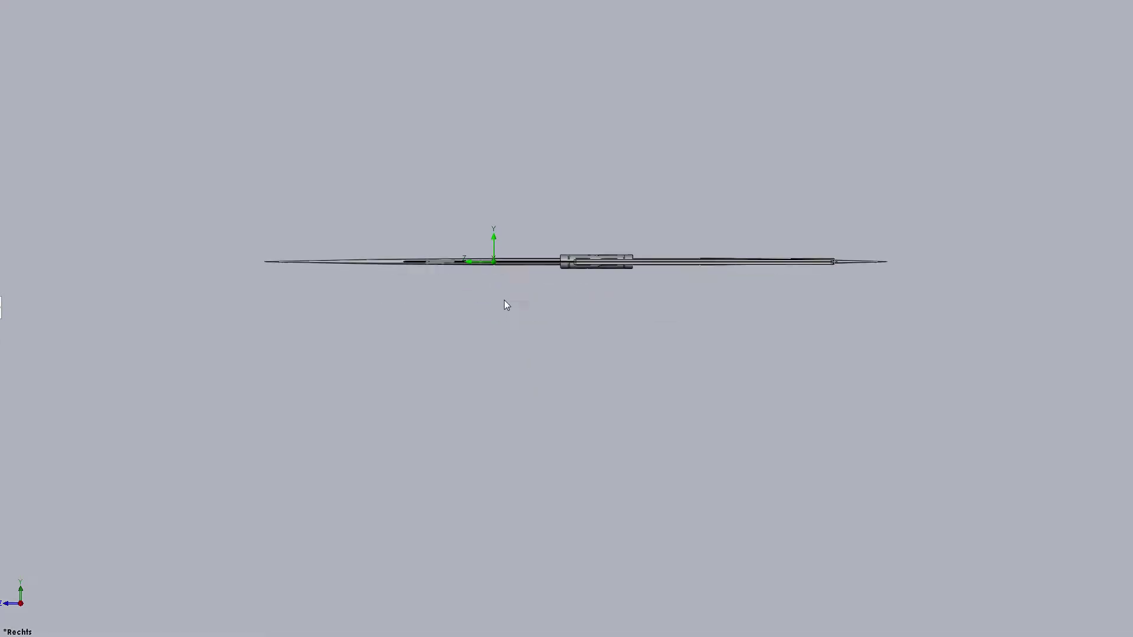
pyautogui.scroll(-3, 524, 214)
pyautogui.scroll(2, 539, 293)
pyautogui.moveTo(538, 293)
pyautogui.mouseDown(button='middle')
pyautogui.moveTo(526, 475)
pyautogui.moveTo(546, 561)
pyautogui.moveTo(445, 491)
pyautogui.moveTo(343, 443)
pyautogui.moveTo(298, 372)
pyautogui.moveTo(293, 309)
pyautogui.moveTo(478, 359)
pyautogui.moveTo(652, 220)
pyautogui.moveTo(543, 214)
pyautogui.mouseUp(button='middle')
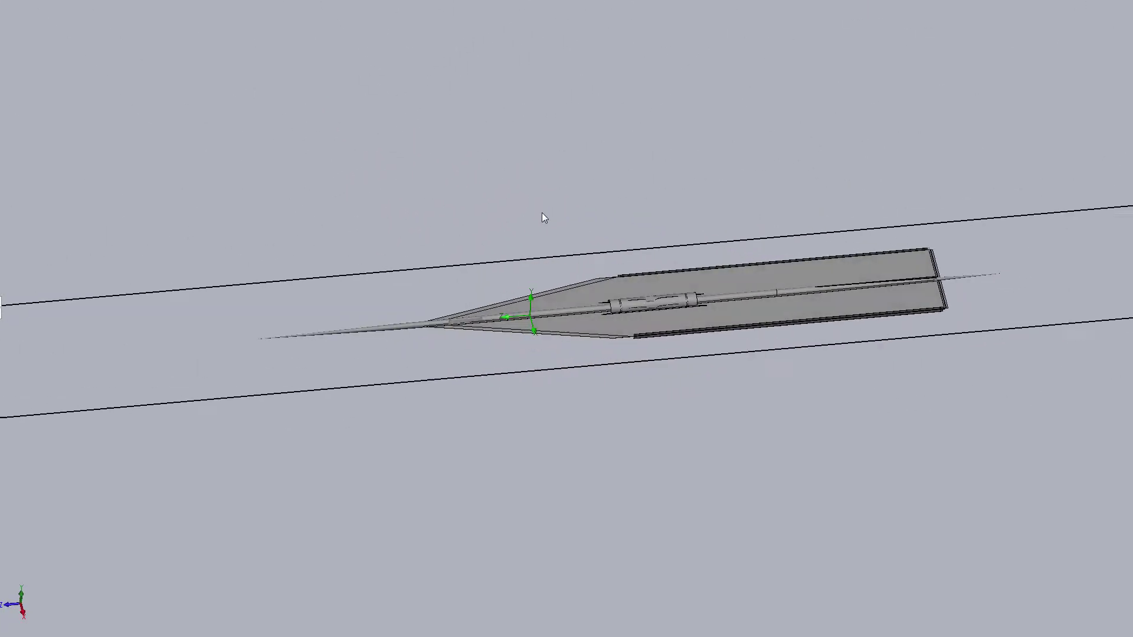
pyautogui.scroll(3, 519, 242)
pyautogui.scroll(3, 498, 271)
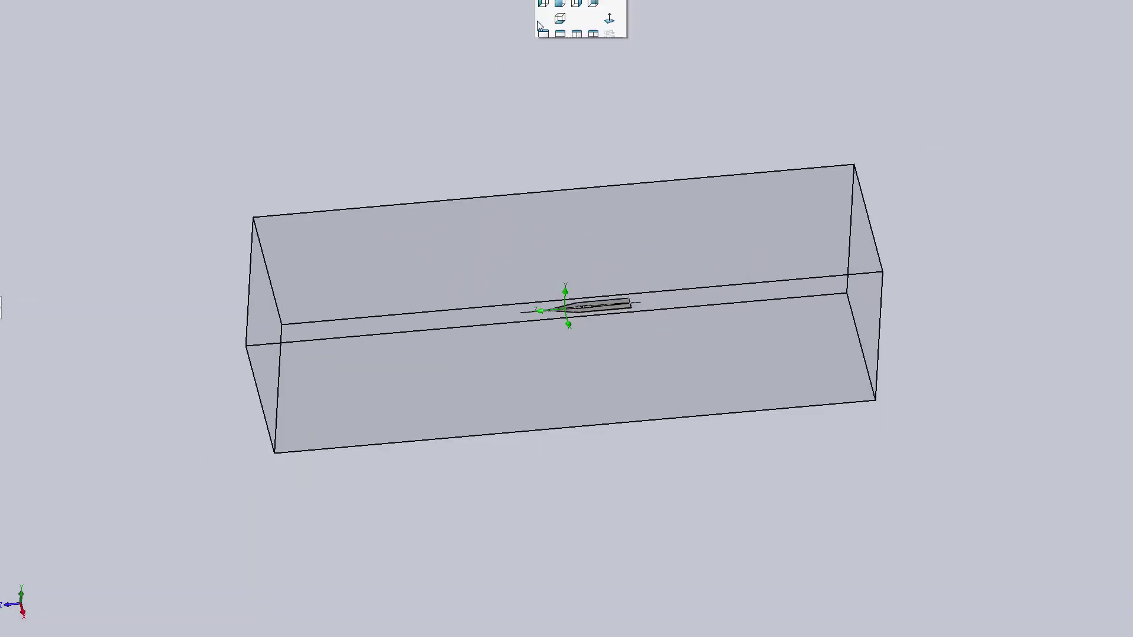
# Step: Switch to the Right view, then orbit to an angled view showing the dart's fins
pyautogui.click(539, 34)
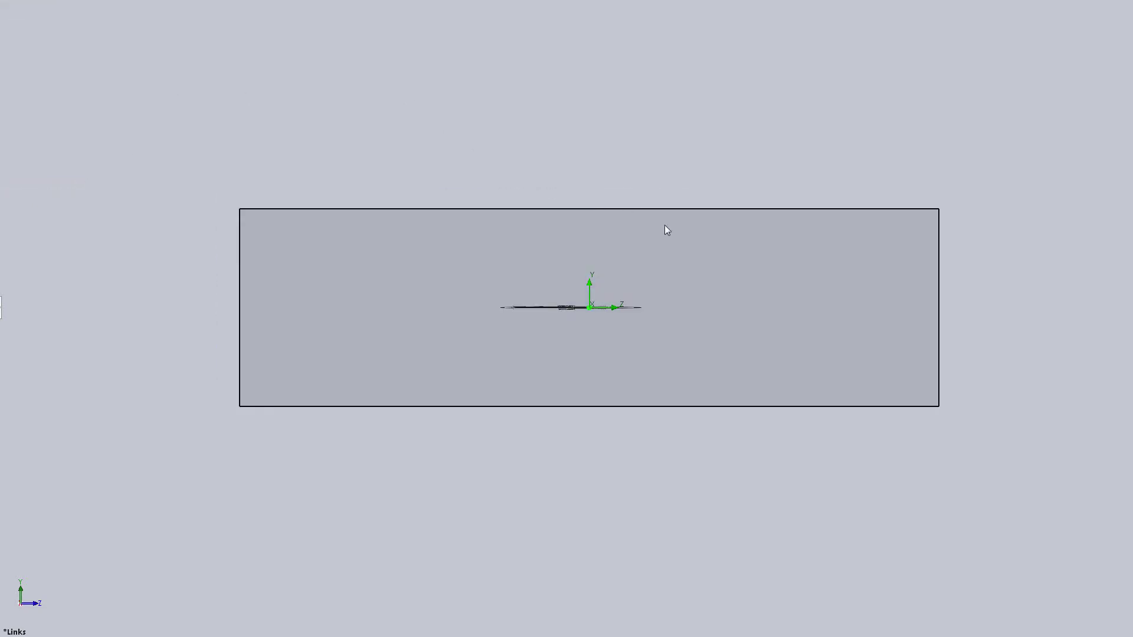
pyautogui.scroll(-3, 624, 325)
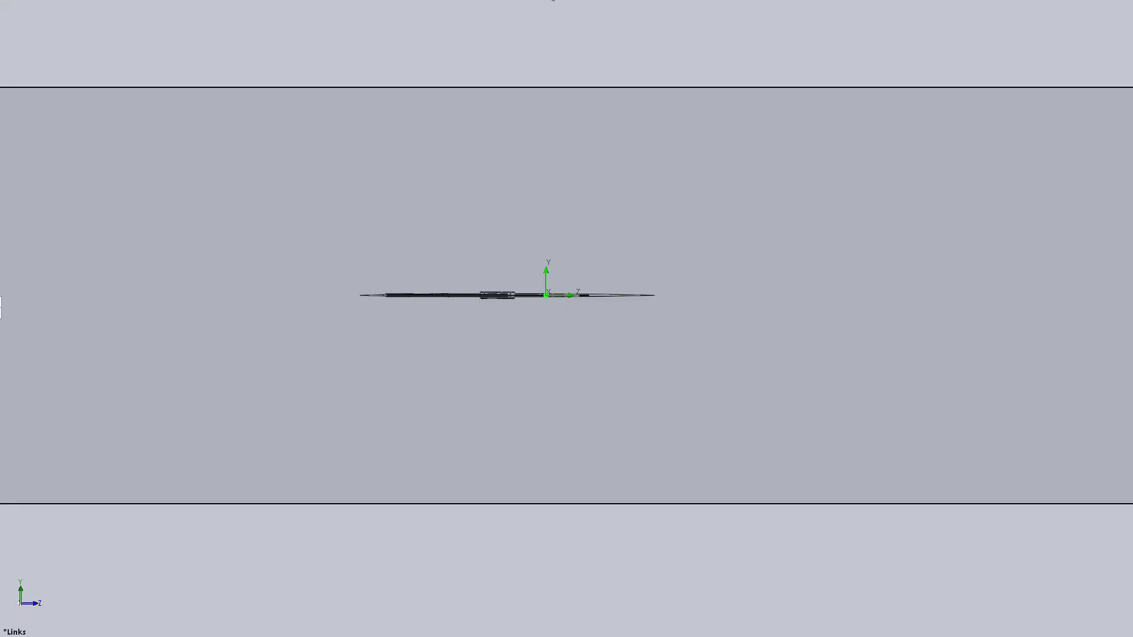
pyautogui.click(552, 1)
pyautogui.click(590, 72)
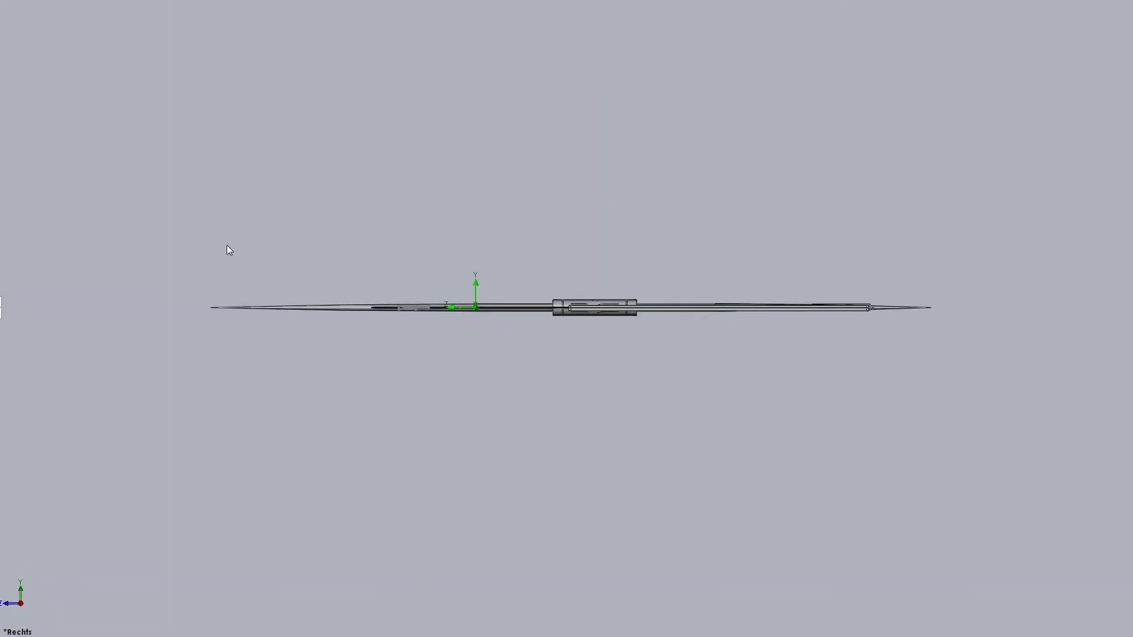
pyautogui.moveTo(226, 219); pyautogui.dragTo(228, 324, button='middle')
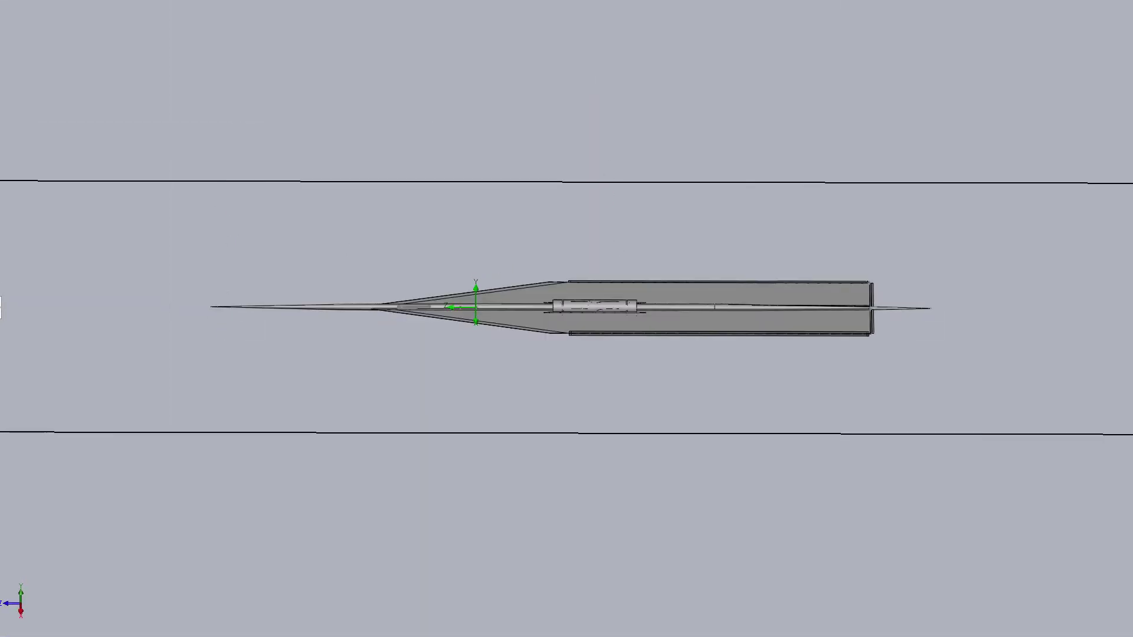
pyautogui.click(623, 332)
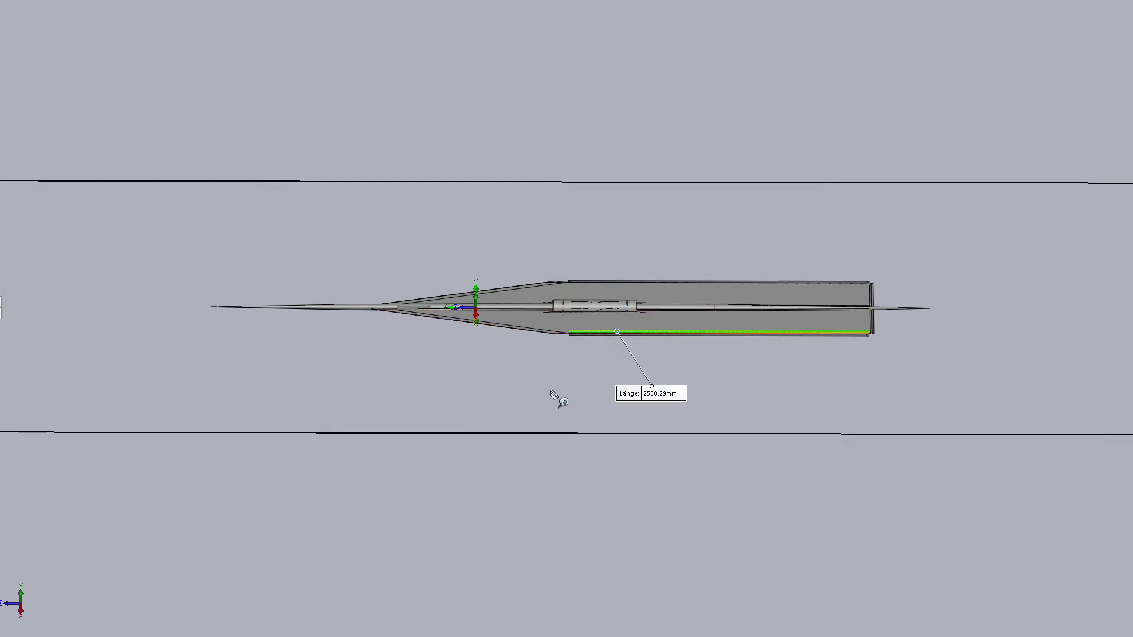
pyautogui.press('Escape')
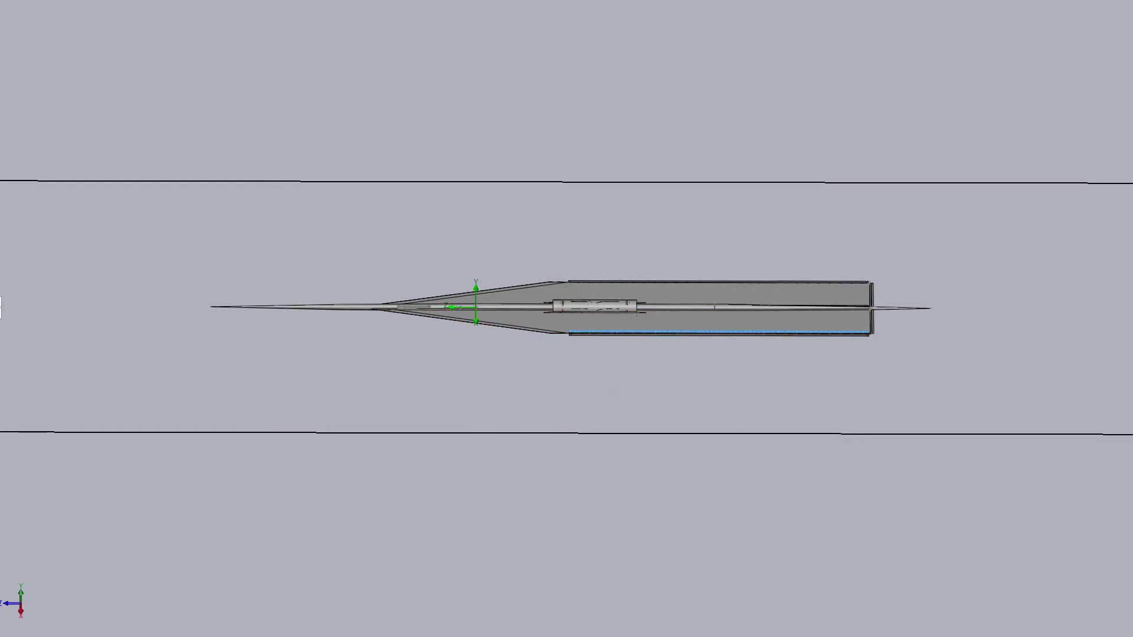
pyautogui.click(236, 198)
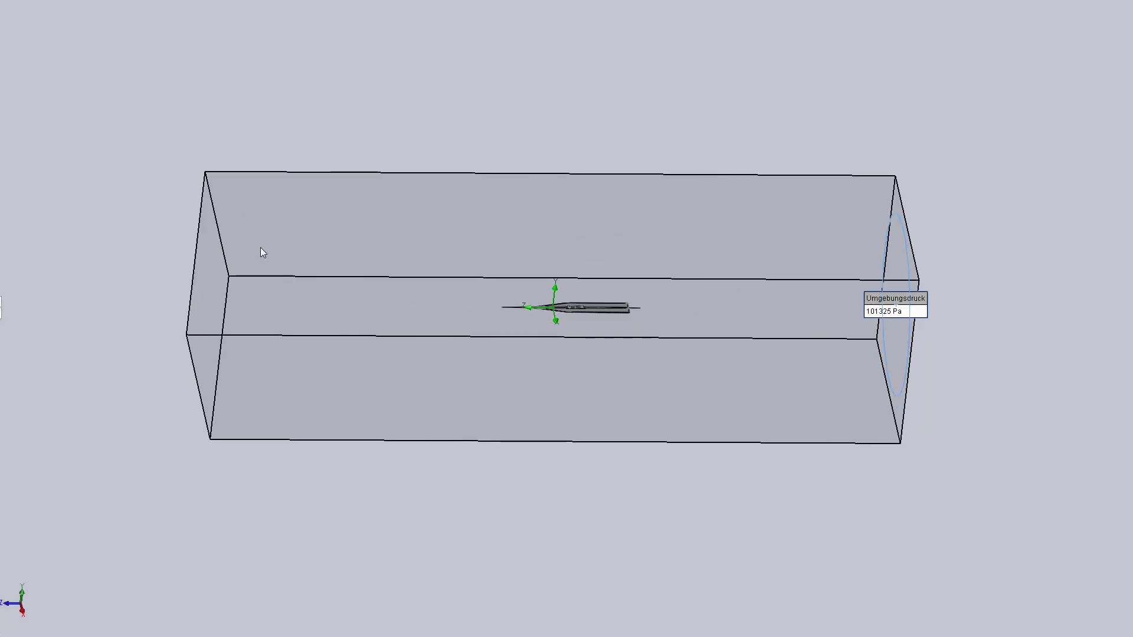
pyautogui.moveTo(186, 282)
pyautogui.mouseDown(button='middle')
pyautogui.moveTo(175, 231)
pyautogui.moveTo(189, 253)
pyautogui.mouseUp(button='middle')
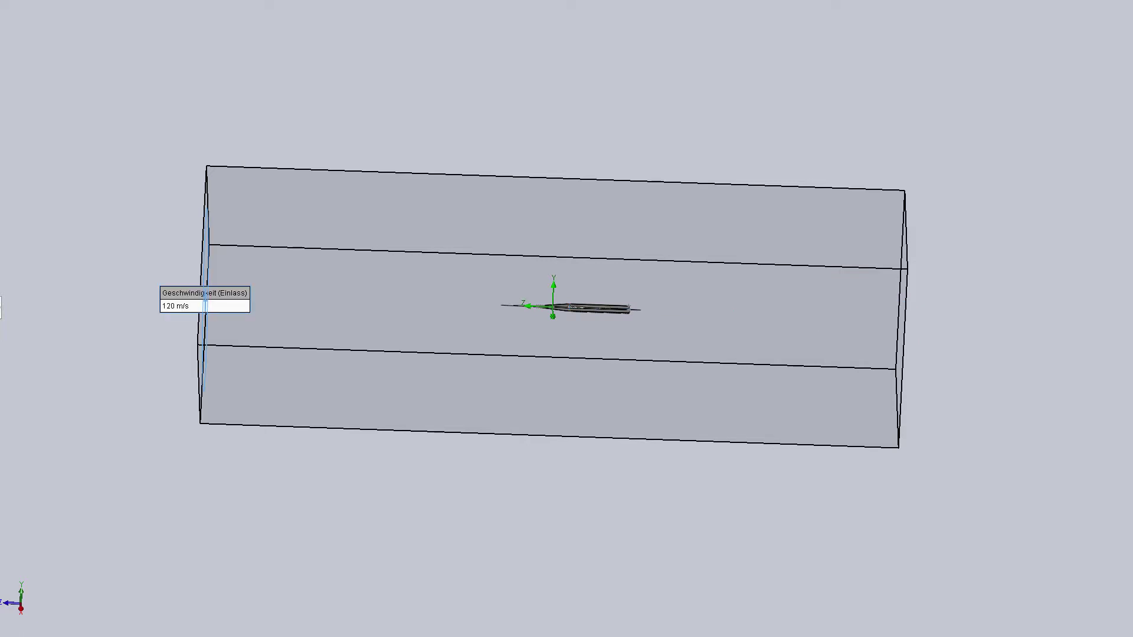
pyautogui.scroll(-5, 554, 307)
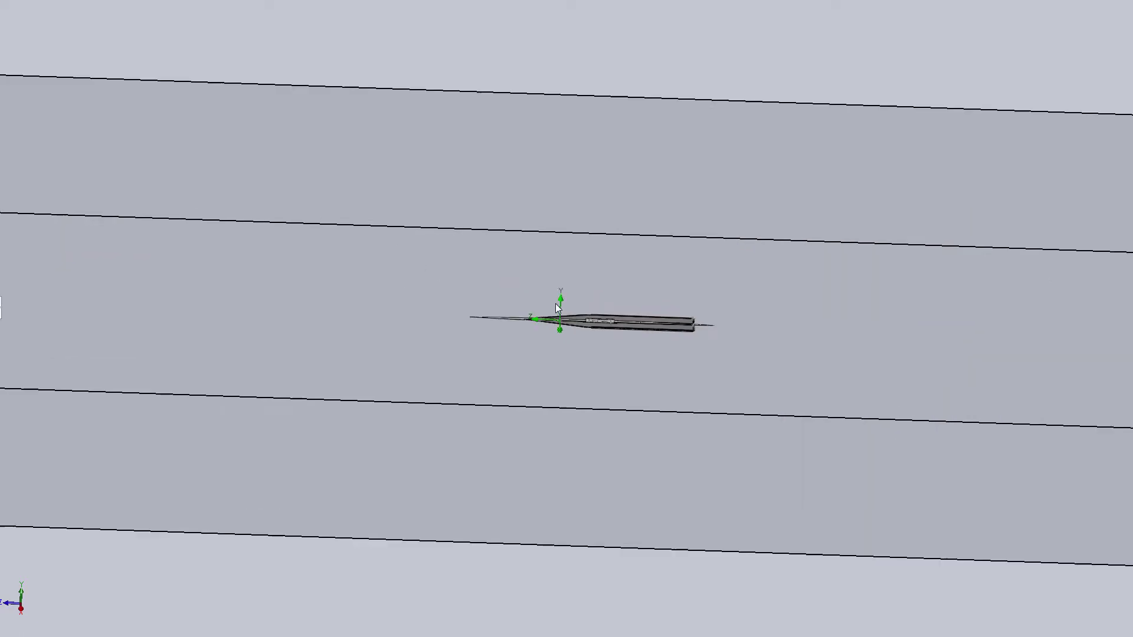
pyautogui.scroll(-4, 649, 345)
pyautogui.scroll(-4, 618, 313)
pyautogui.moveTo(618, 312)
pyautogui.mouseDown(button='middle')
pyautogui.moveTo(502, 250)
pyautogui.moveTo(367, 248)
pyautogui.moveTo(557, 250)
pyautogui.moveTo(572, 306)
pyautogui.moveTo(531, 233)
pyautogui.mouseUp(button='middle')
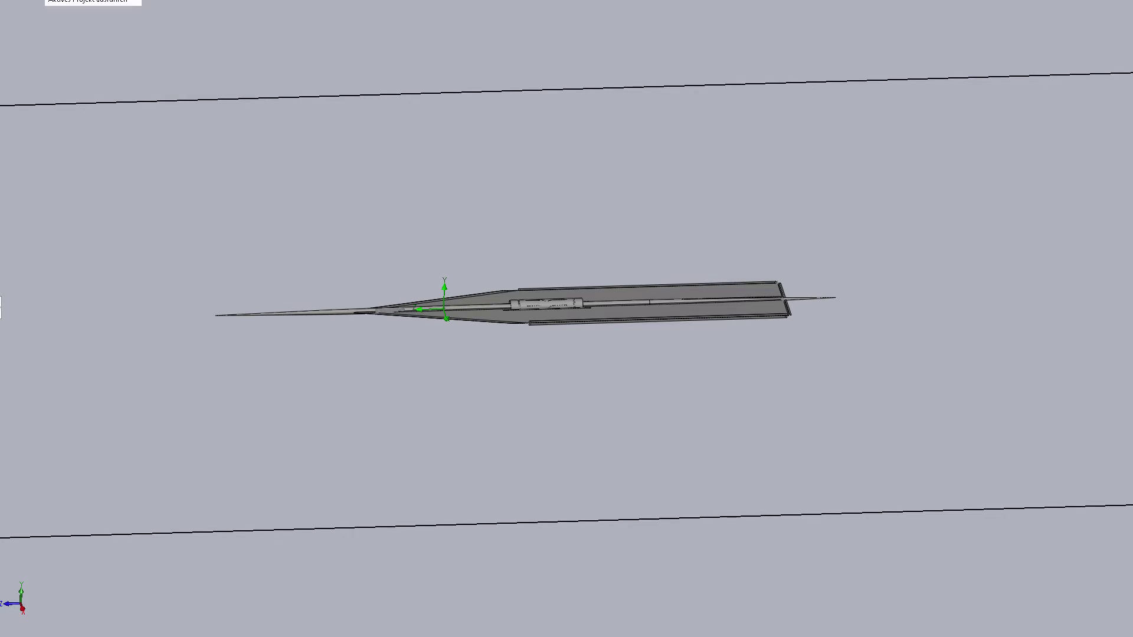
# Step: Run the active dart project on 12 CPUs to start a new calculation
pyautogui.click(47, 2)
pyautogui.click(513, 313)
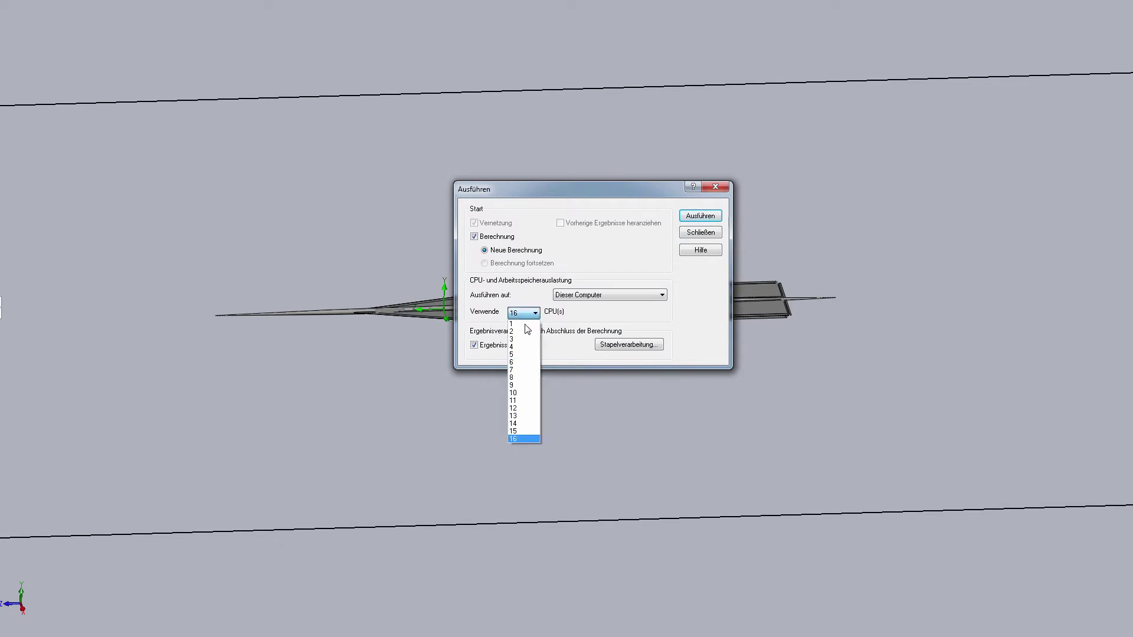
pyautogui.click(520, 413)
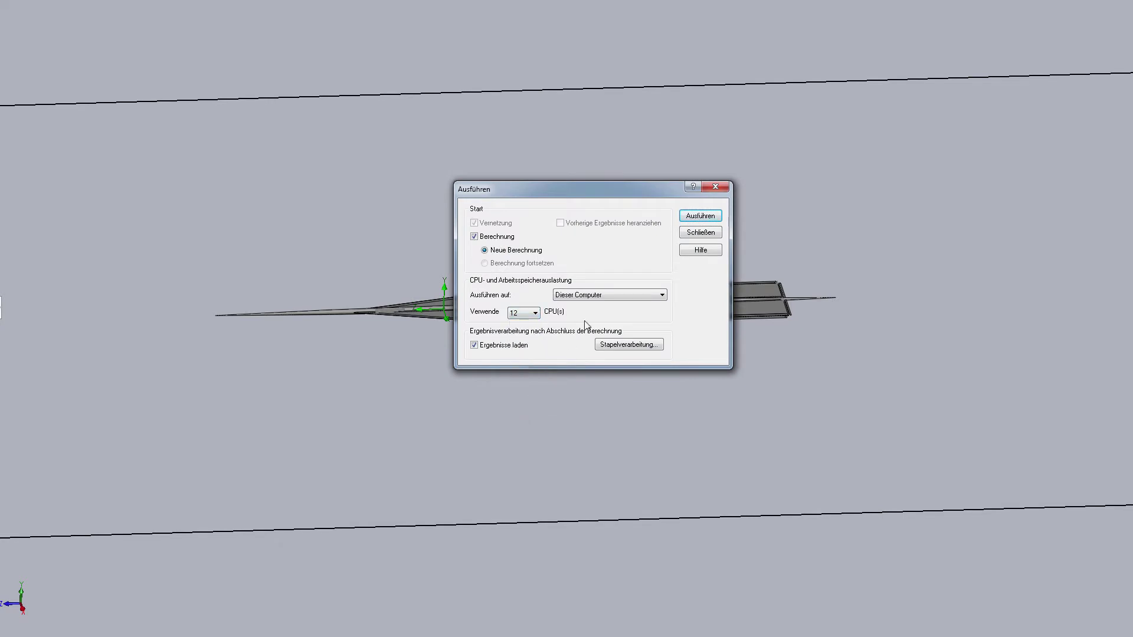
pyautogui.click(698, 218)
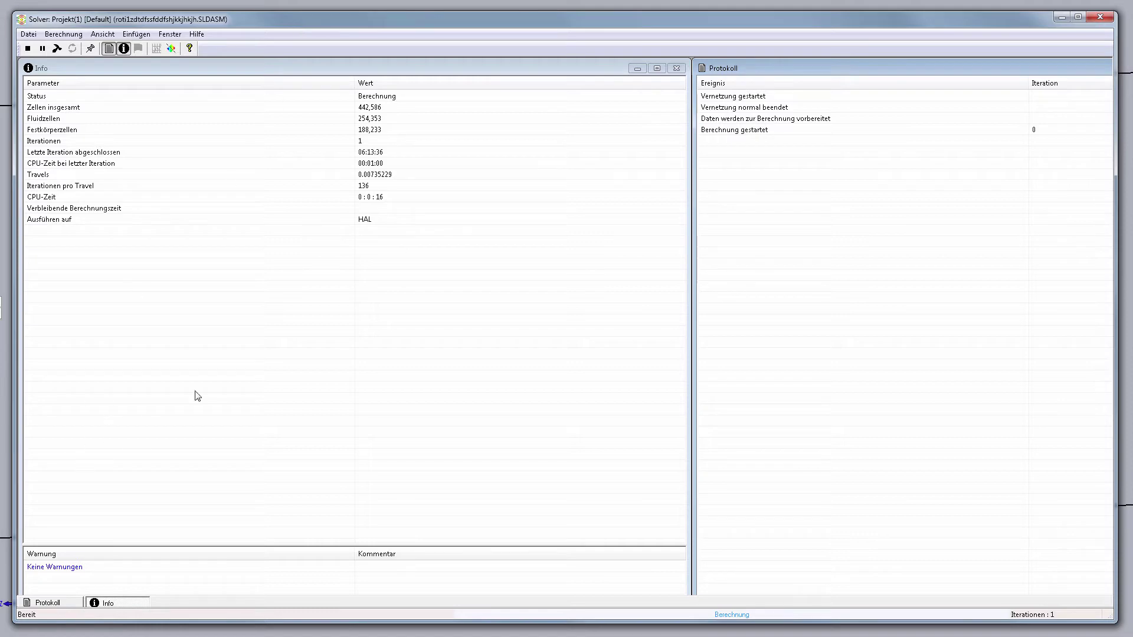
# Step: Insert a 1000 x 1000 pressure preview on the Rechts plane
pyautogui.click(394, 391)
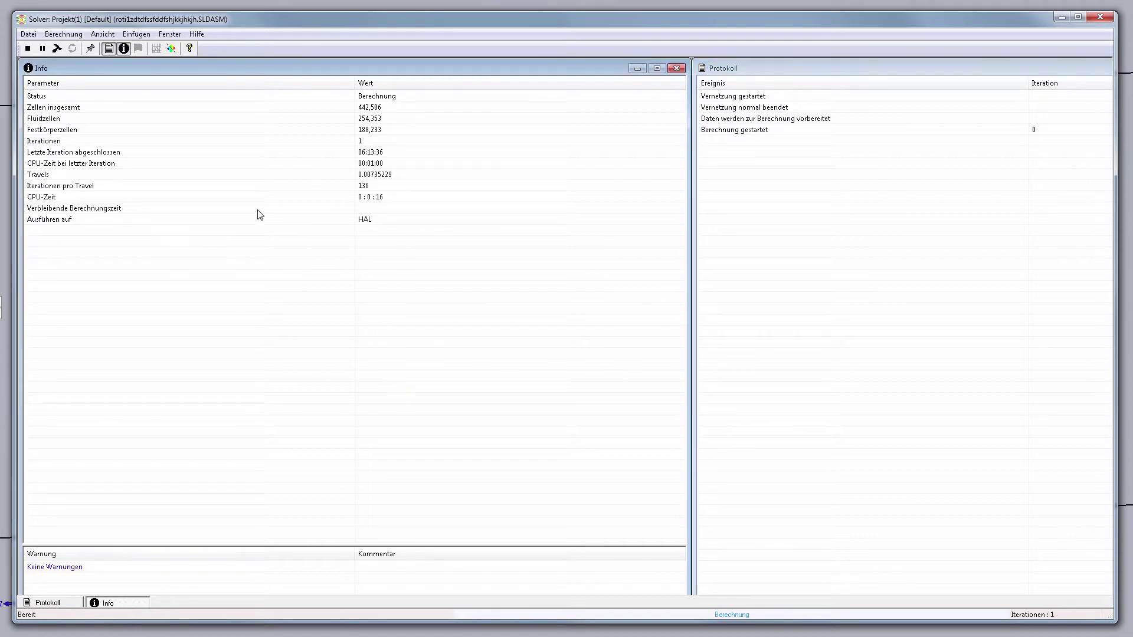
pyautogui.click(171, 48)
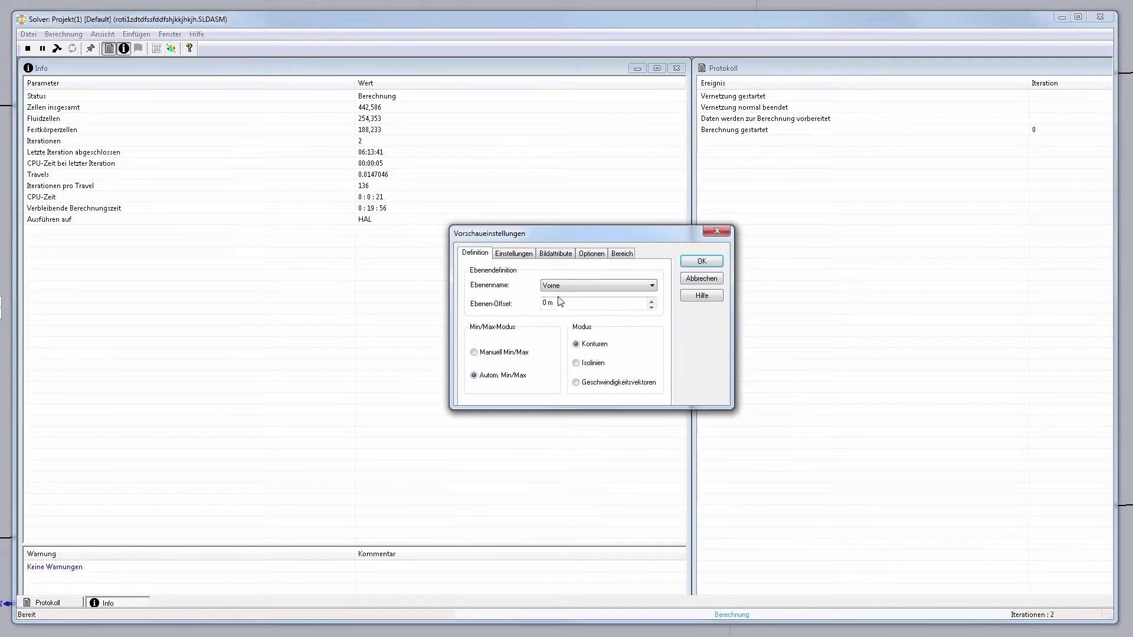
pyautogui.click(513, 253)
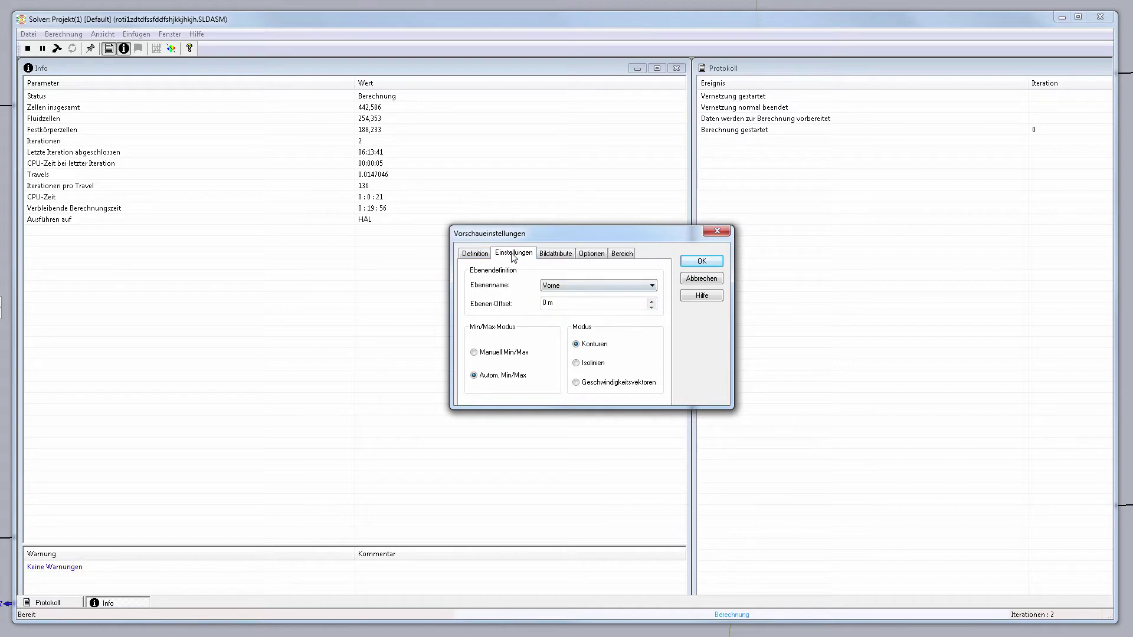
pyautogui.click(475, 253)
pyautogui.click(596, 285)
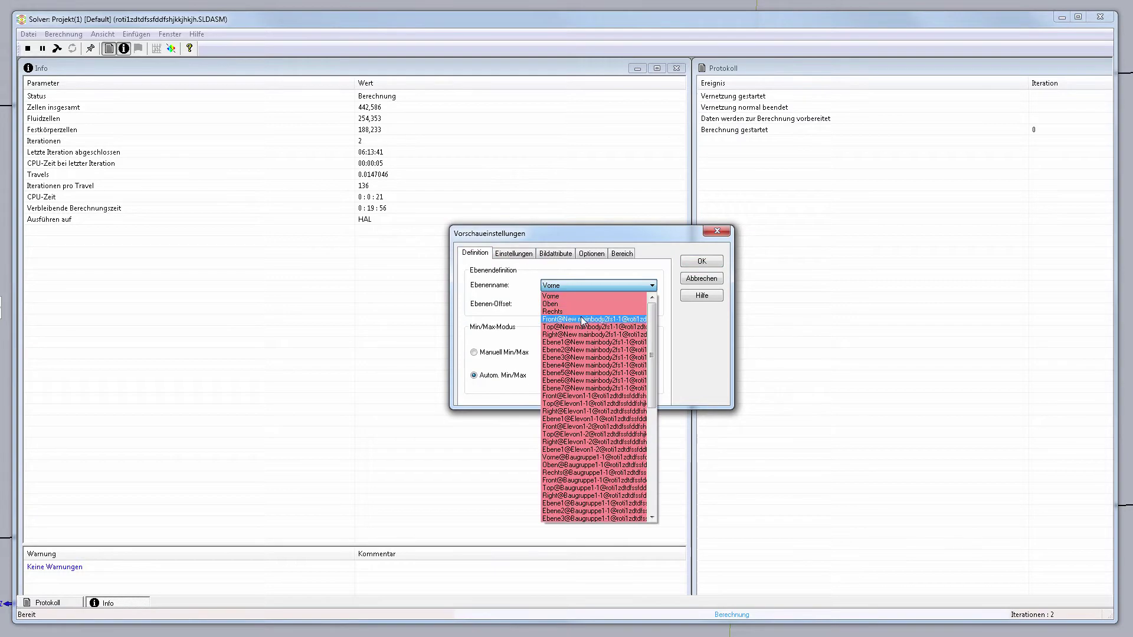
pyautogui.click(578, 310)
pyautogui.click(556, 255)
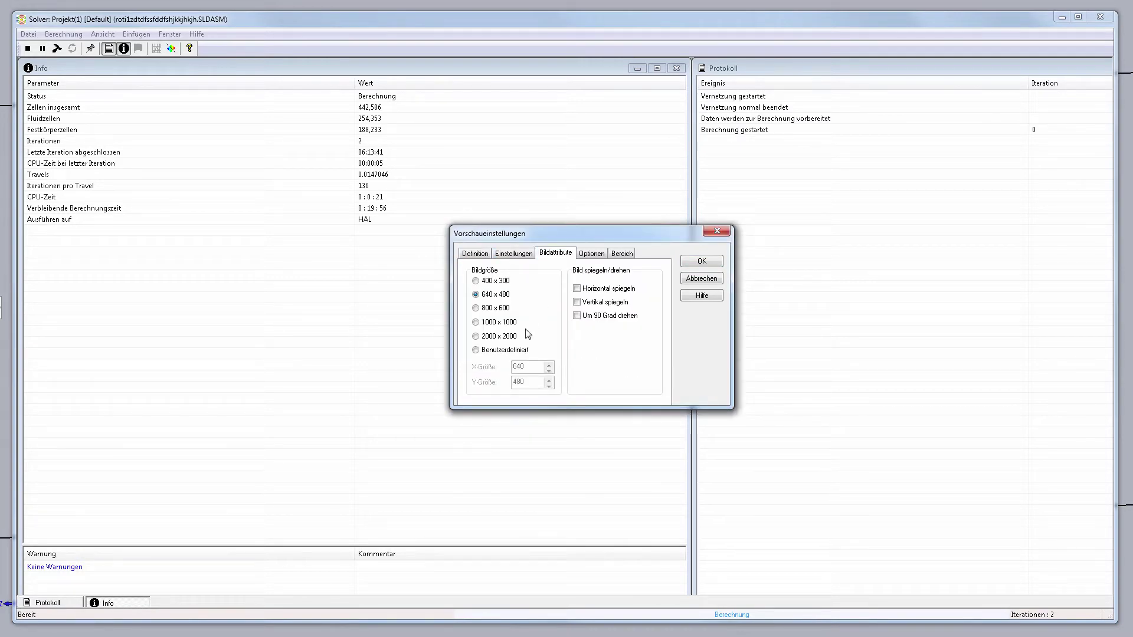
pyautogui.click(502, 323)
pyautogui.click(686, 262)
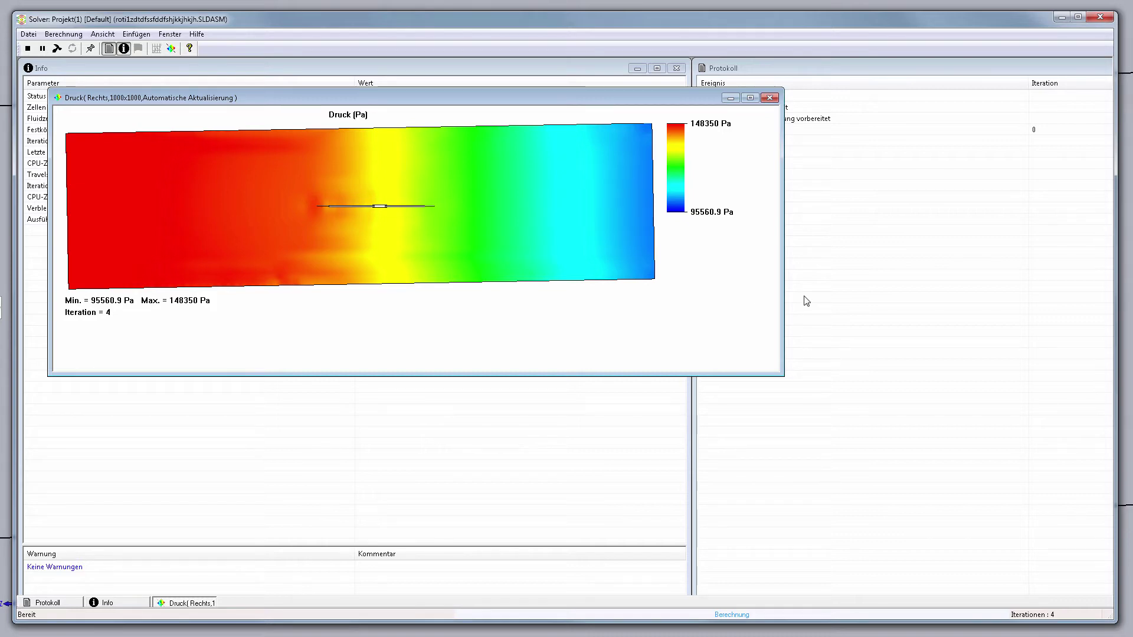
# Step: Close the pressure preview and reopen its settings, reviewing each settings tab
pyautogui.click(770, 99)
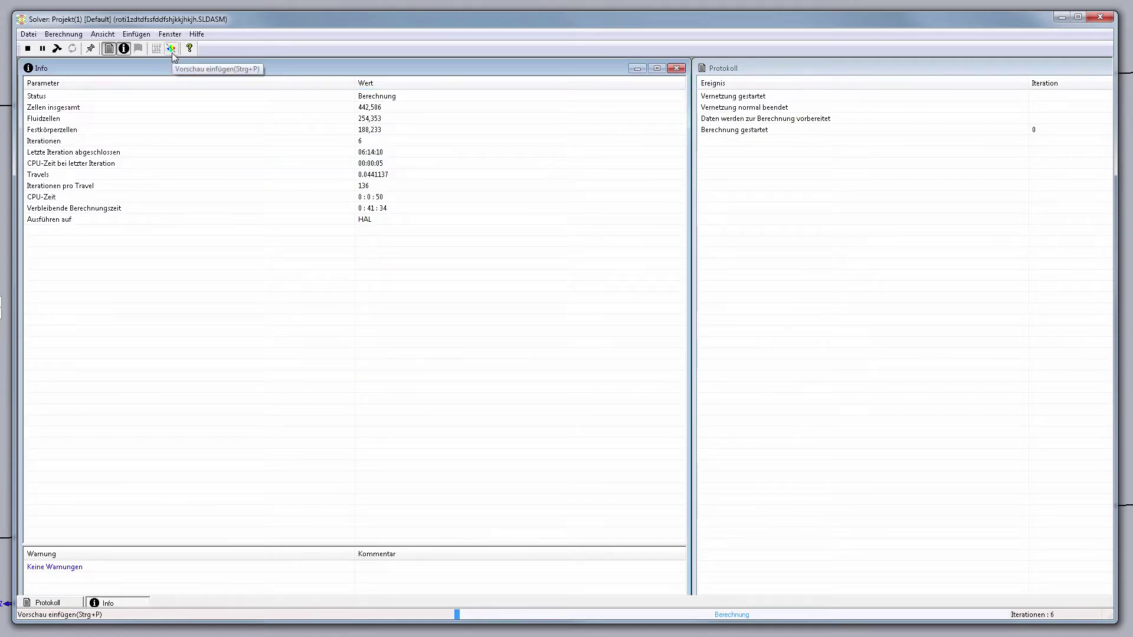
pyautogui.click(172, 52)
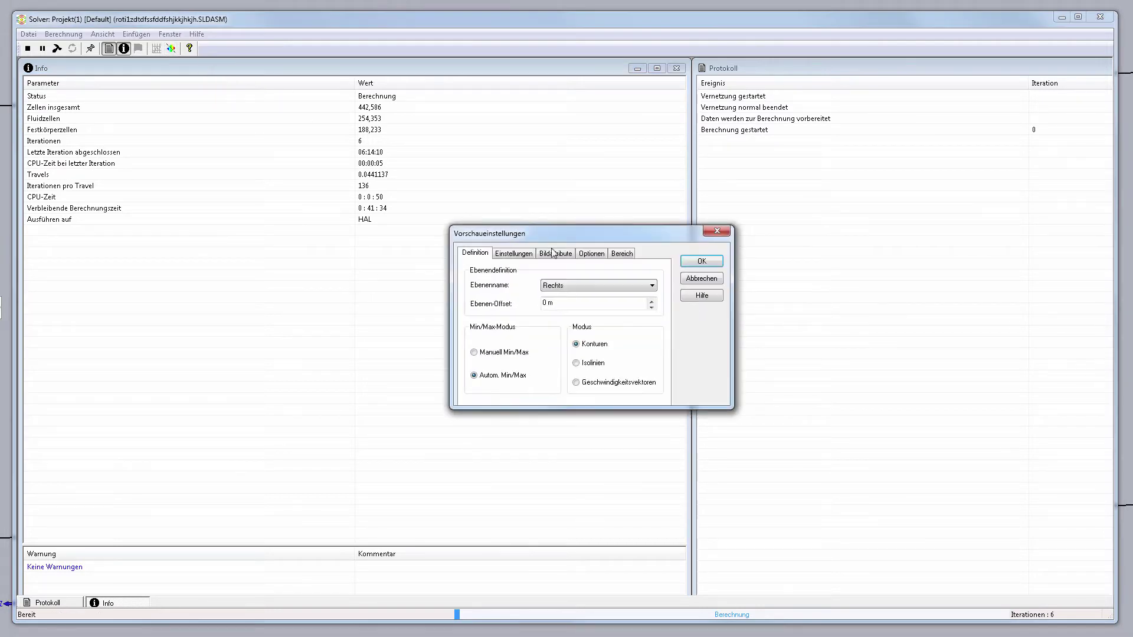
pyautogui.click(508, 255)
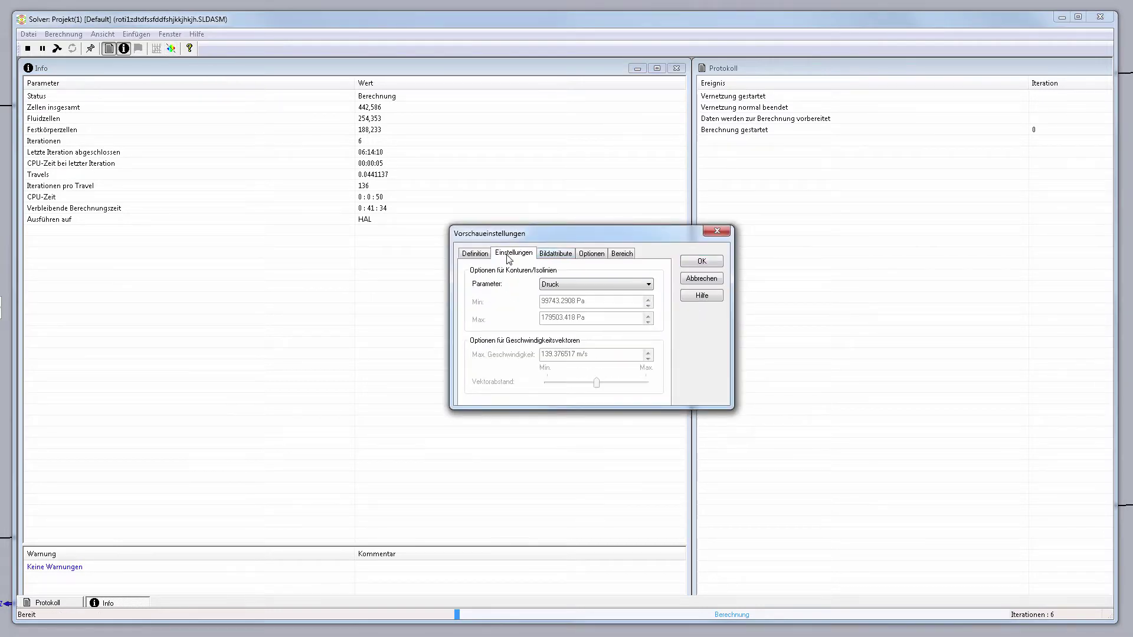
pyautogui.click(547, 258)
pyautogui.click(584, 256)
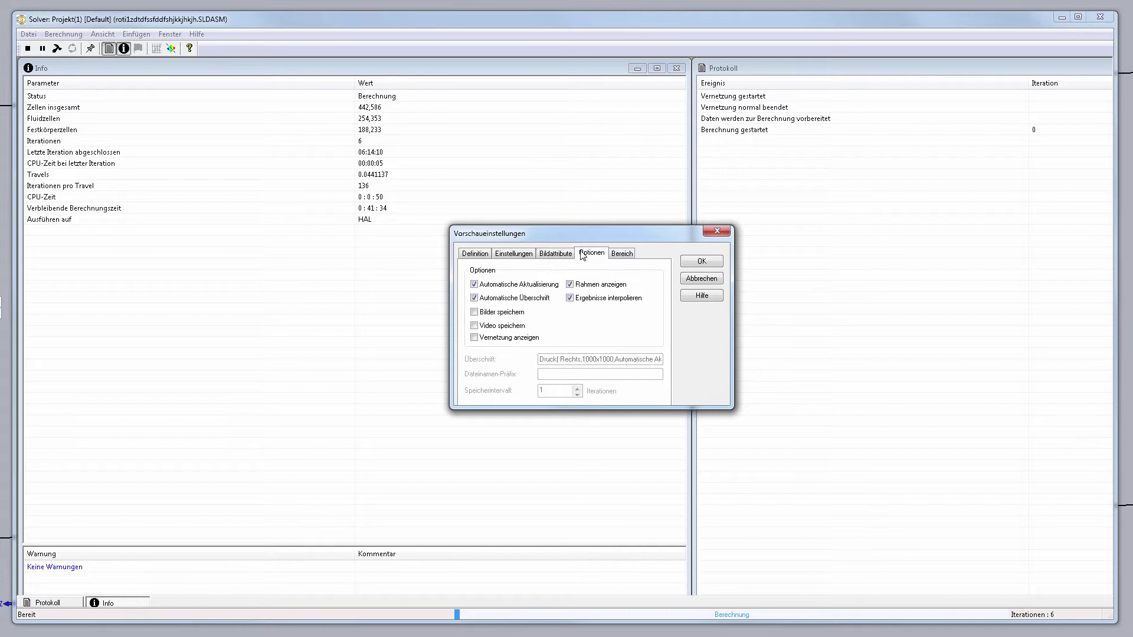
pyautogui.click(617, 254)
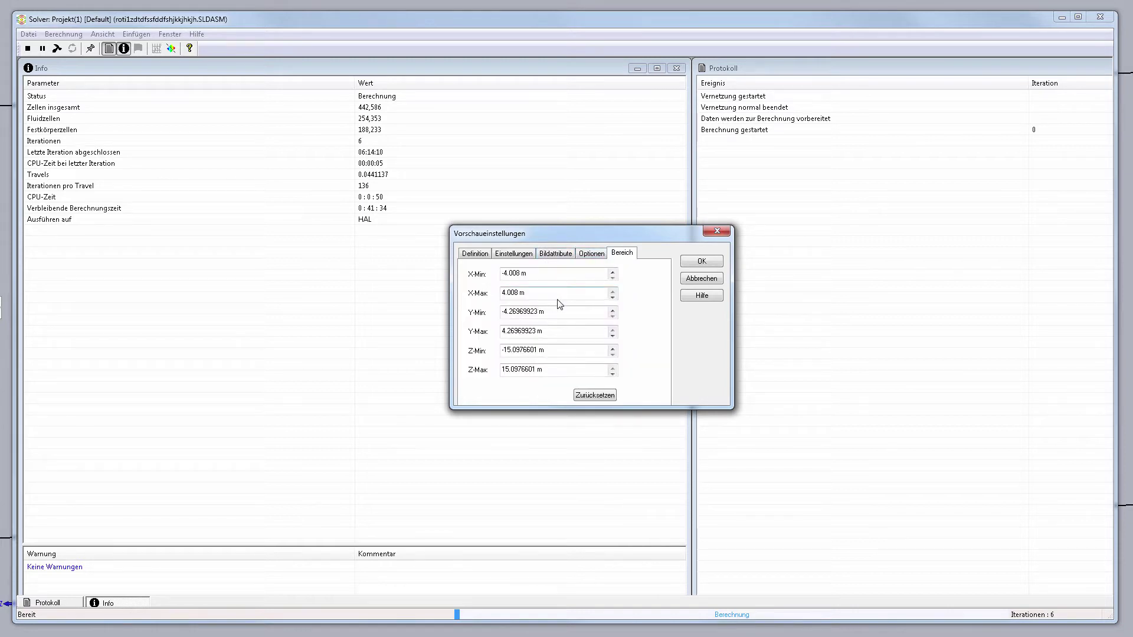
pyautogui.click(488, 255)
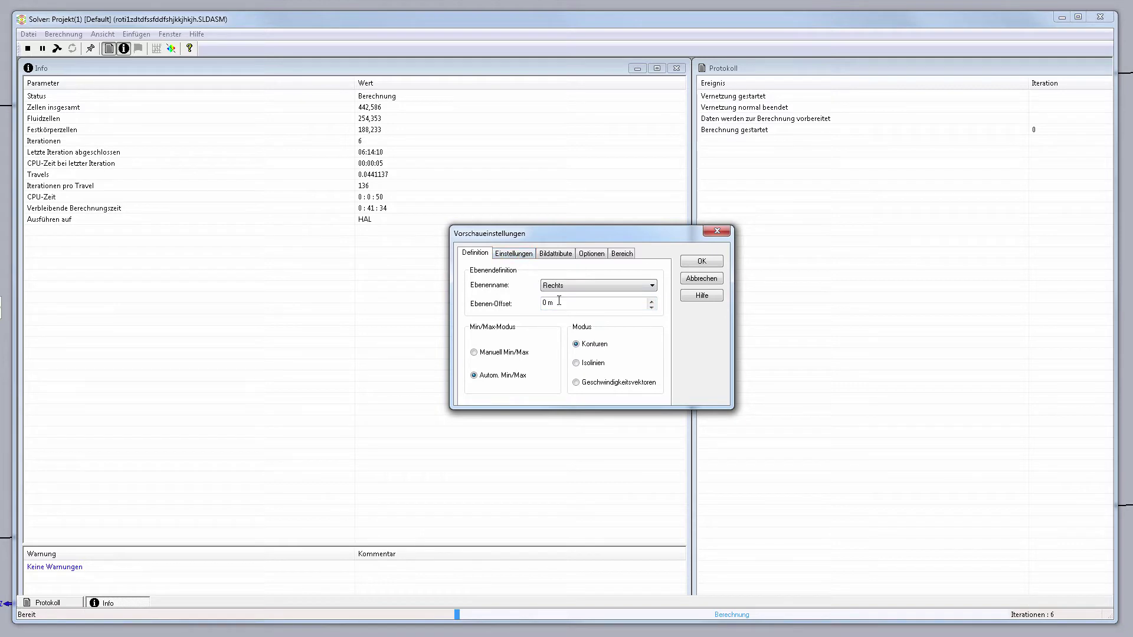
# Step: Keep Druck as the plotted parameter and turn on mesh display
pyautogui.click(513, 261)
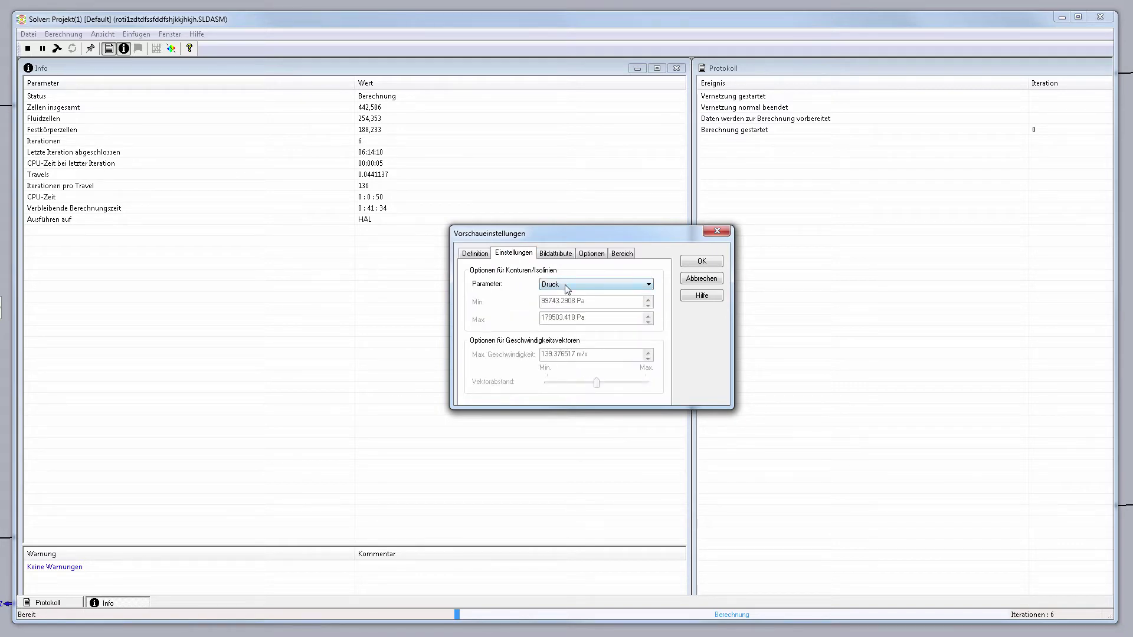
pyautogui.click(596, 284)
pyautogui.click(547, 255)
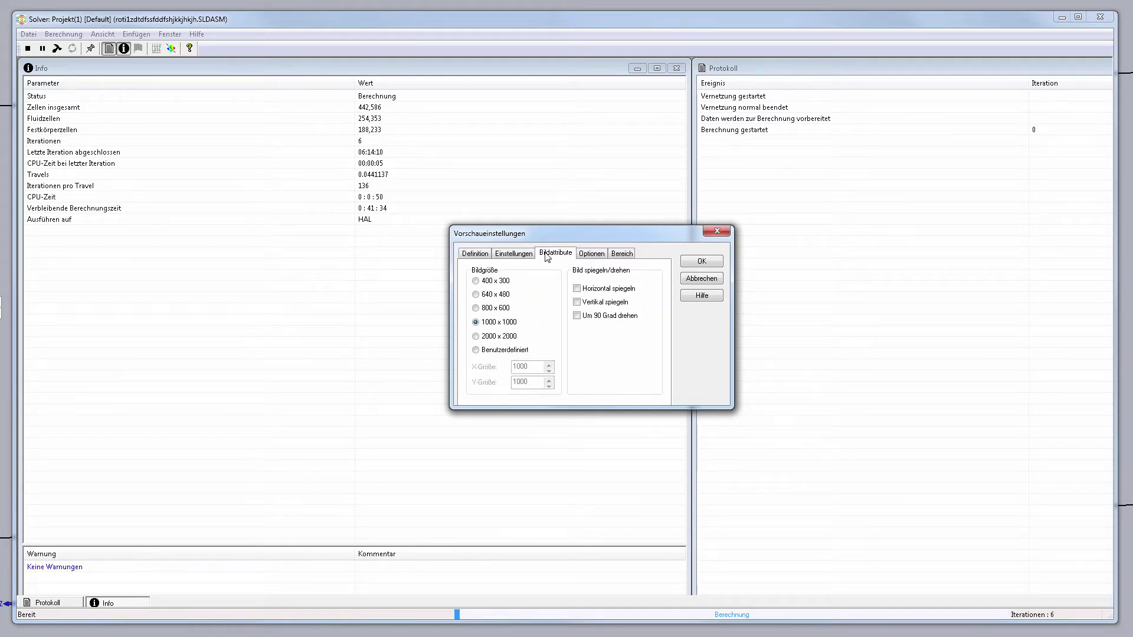
pyautogui.click(587, 257)
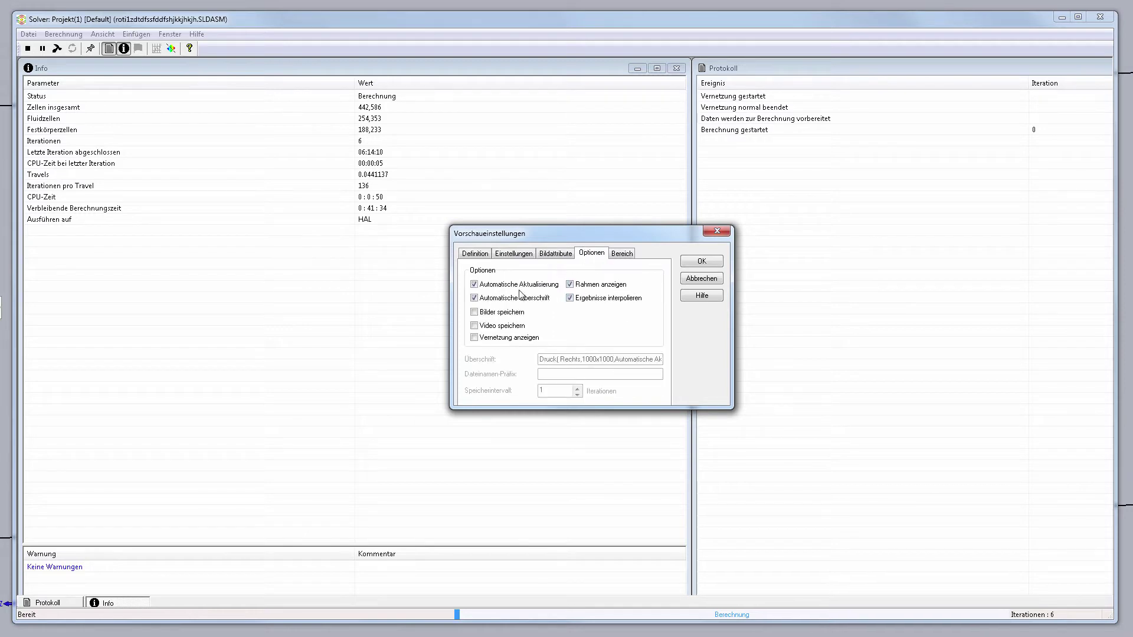
pyautogui.click(513, 338)
pyautogui.click(552, 254)
pyautogui.click(593, 254)
pyautogui.click(514, 255)
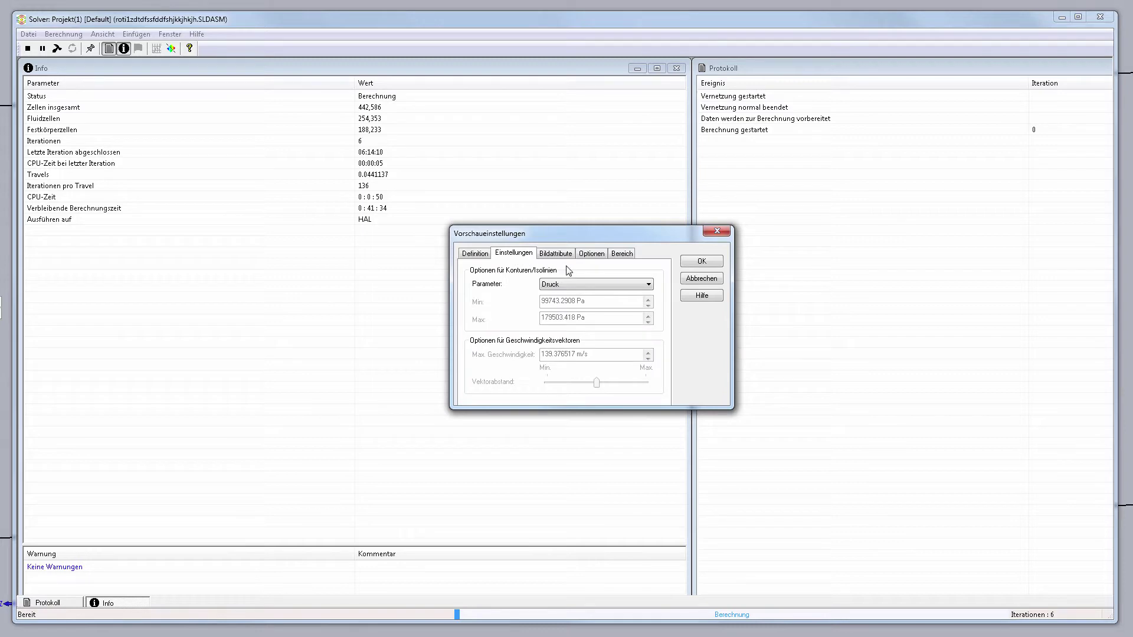
# Step: Limit Z to -5.0976601 to 5.0976601 m and open the preview
pyautogui.click(624, 253)
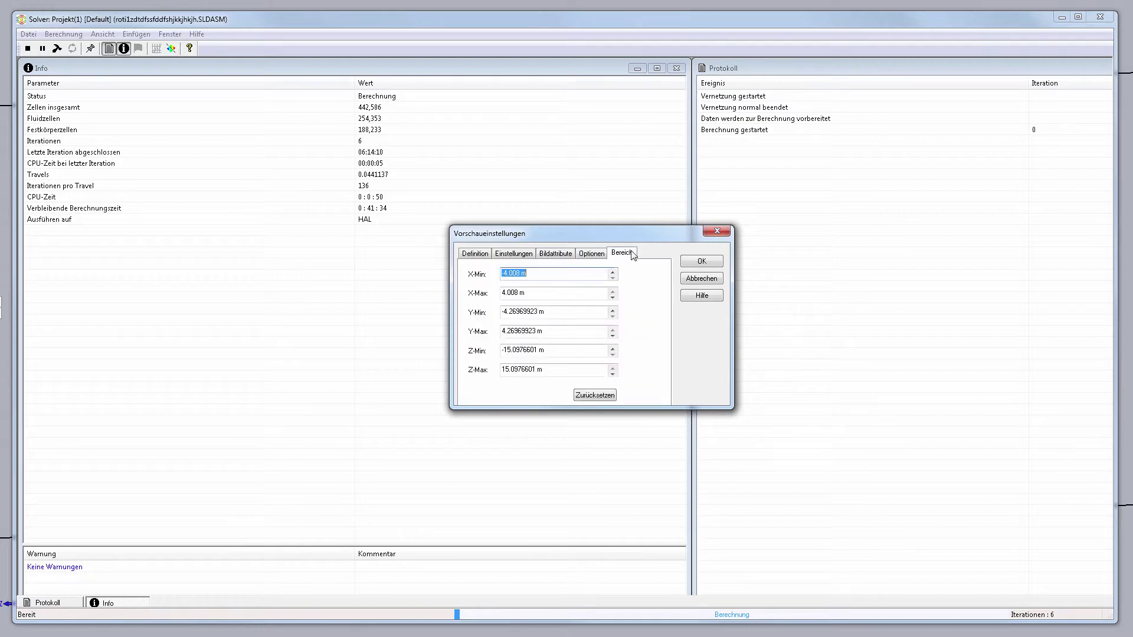
pyautogui.click(504, 351)
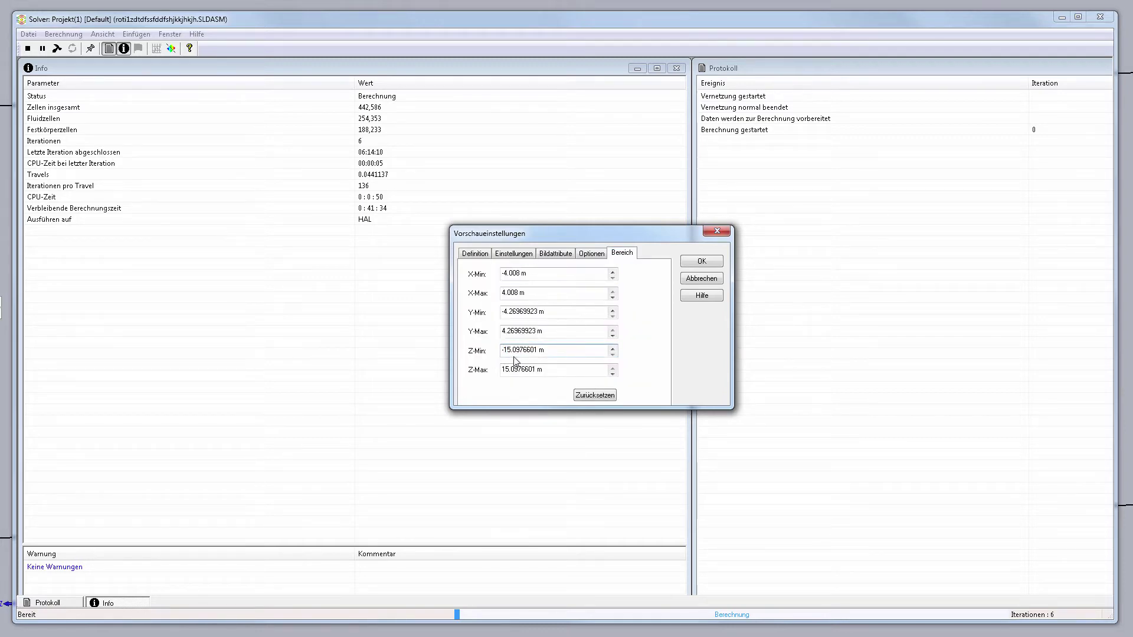
pyautogui.press('BackSpace')
pyautogui.press('BackSpace')
pyautogui.click(505, 370)
pyautogui.press('BackSpace')
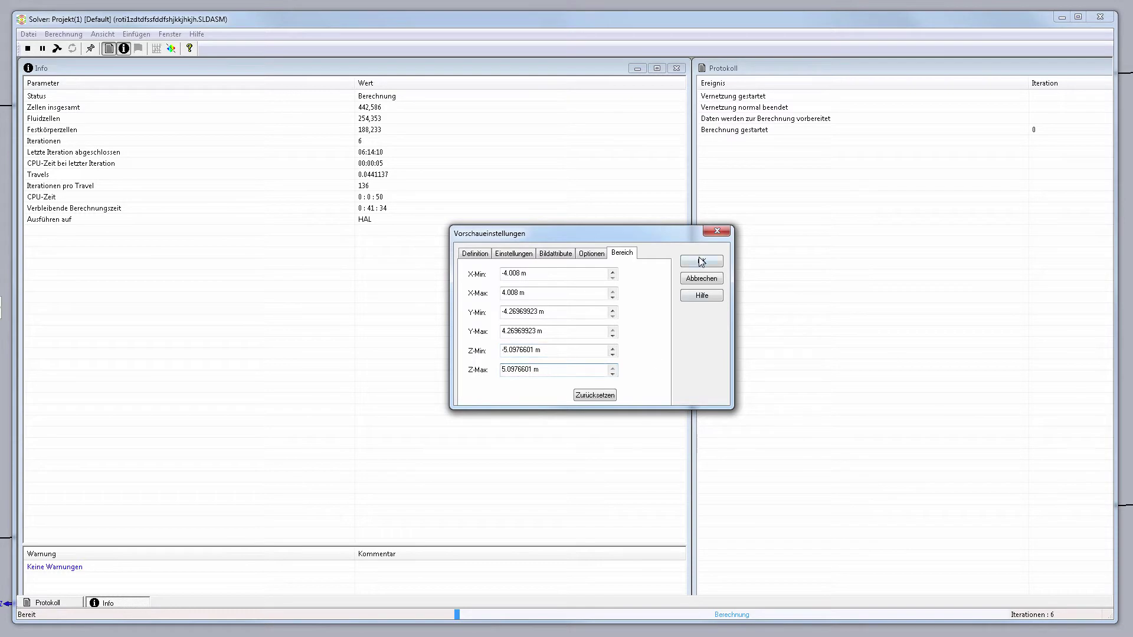
pyautogui.click(701, 261)
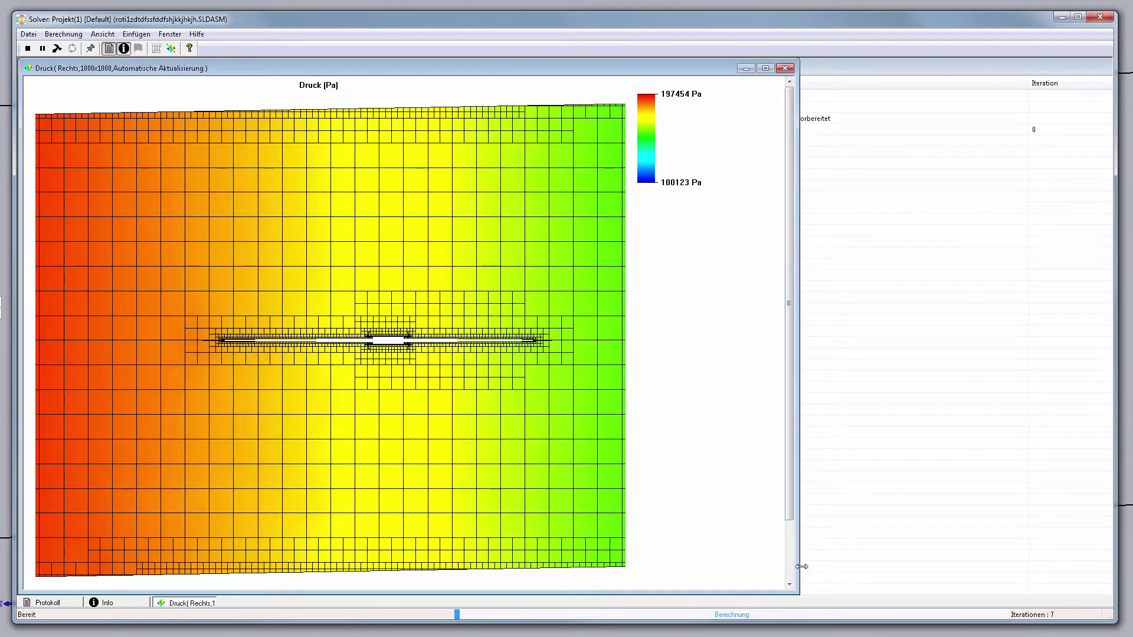
# Step: Widen the Druck preview window and move it right to reveal the Info panel
pyautogui.moveTo(797, 557); pyautogui.dragTo(926, 549)
pyautogui.moveTo(644, 70); pyautogui.dragTo(714, 68)
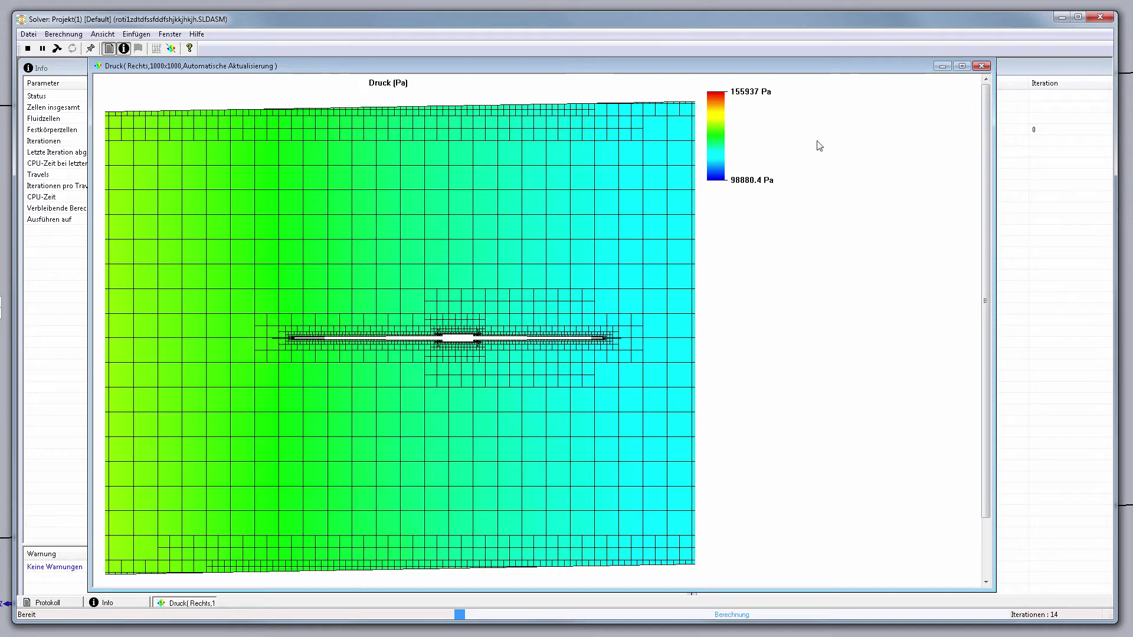
pyautogui.click(171, 49)
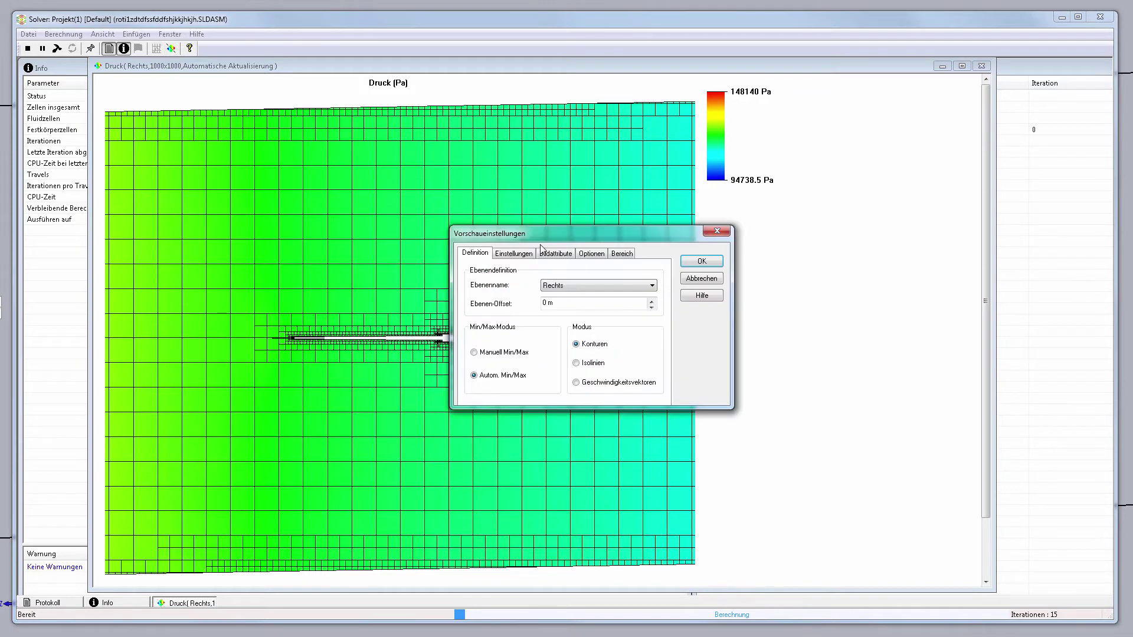
pyautogui.moveTo(656, 235); pyautogui.dragTo(971, 261)
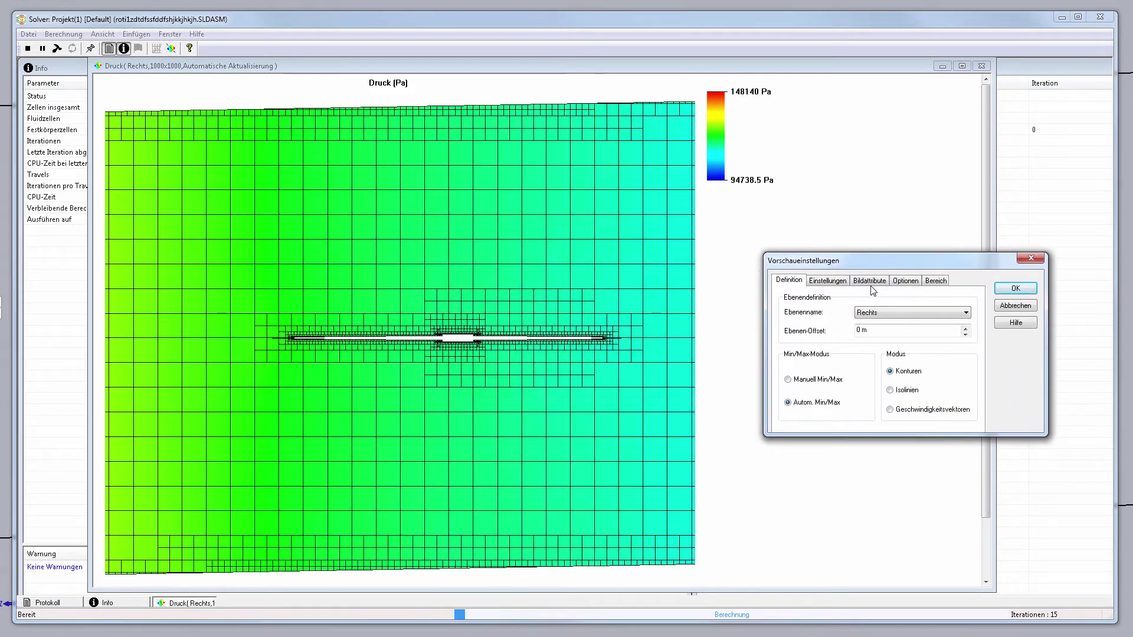
pyautogui.click(901, 281)
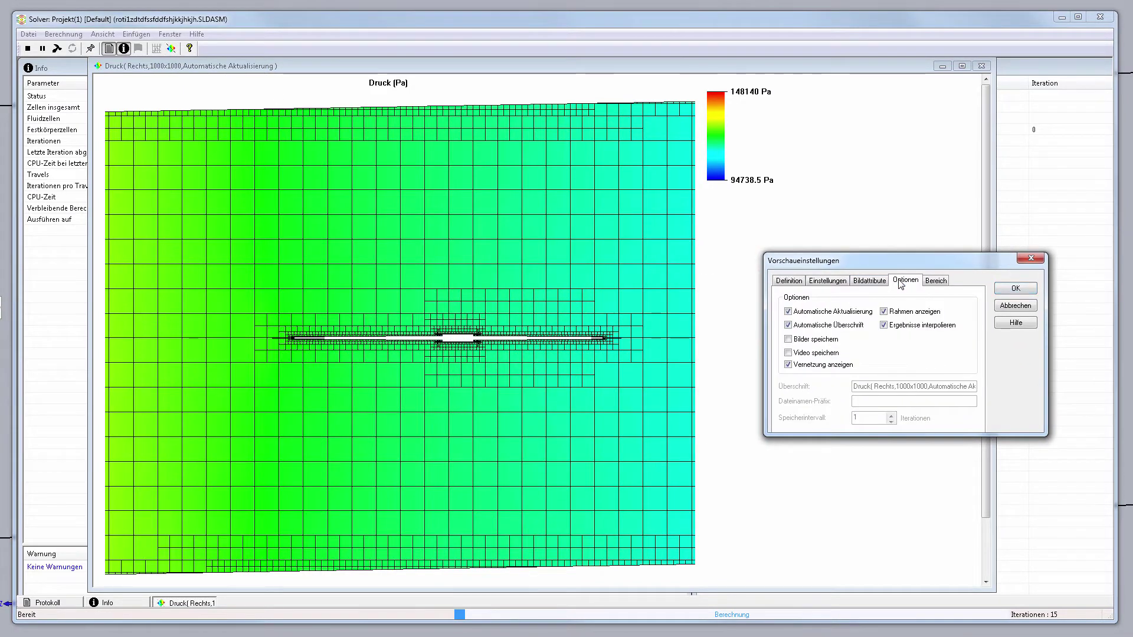
pyautogui.click(789, 282)
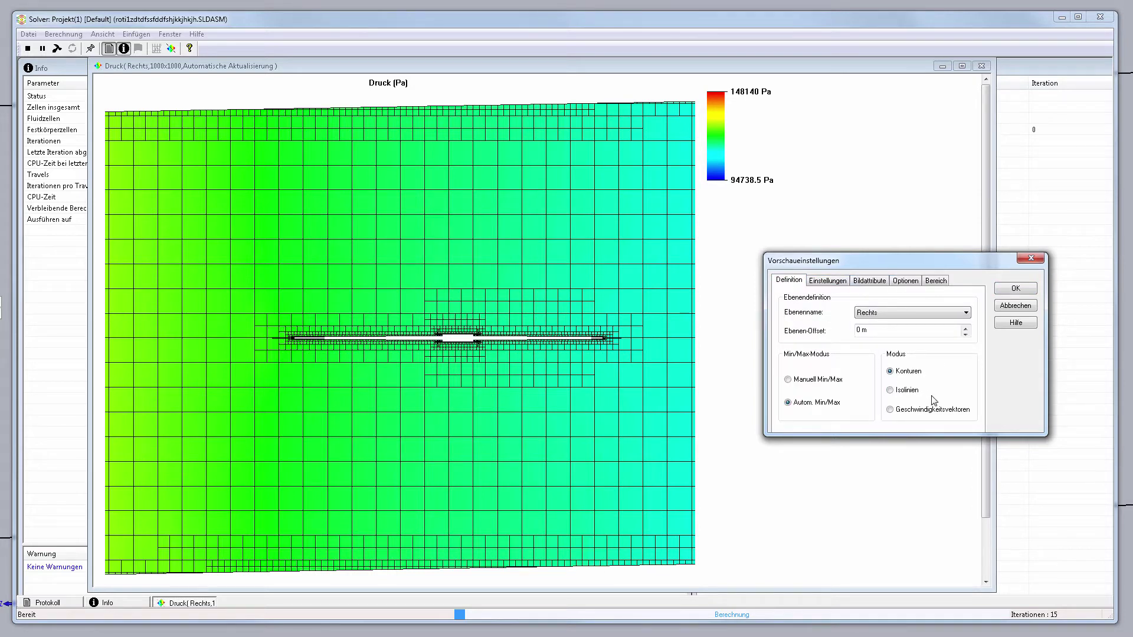
pyautogui.click(883, 282)
pyautogui.click(938, 280)
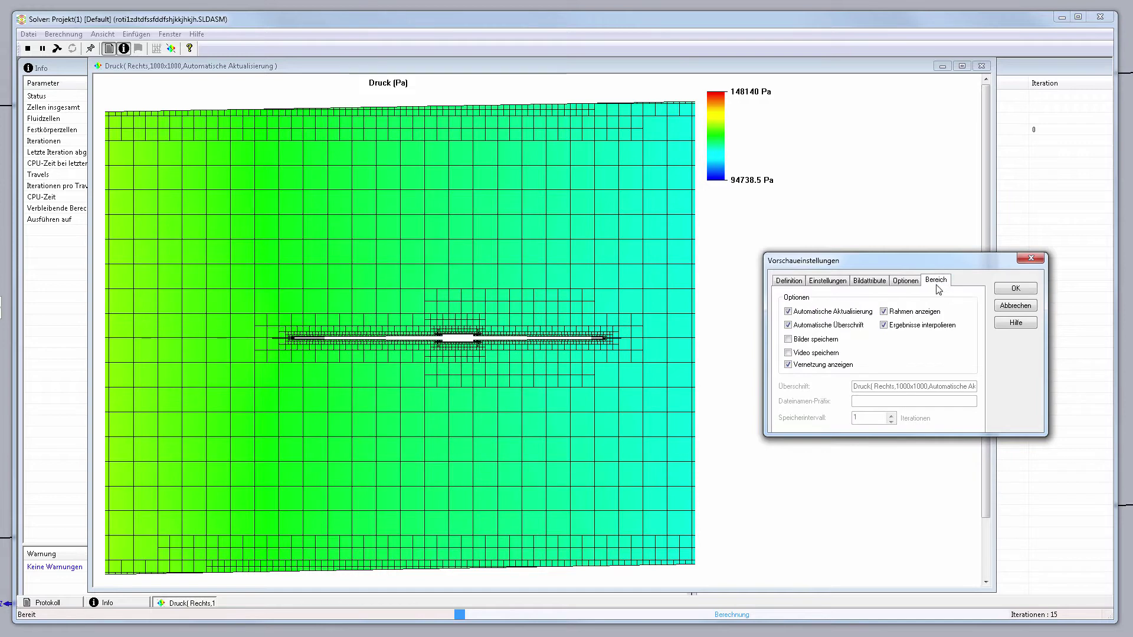
pyautogui.click(820, 376)
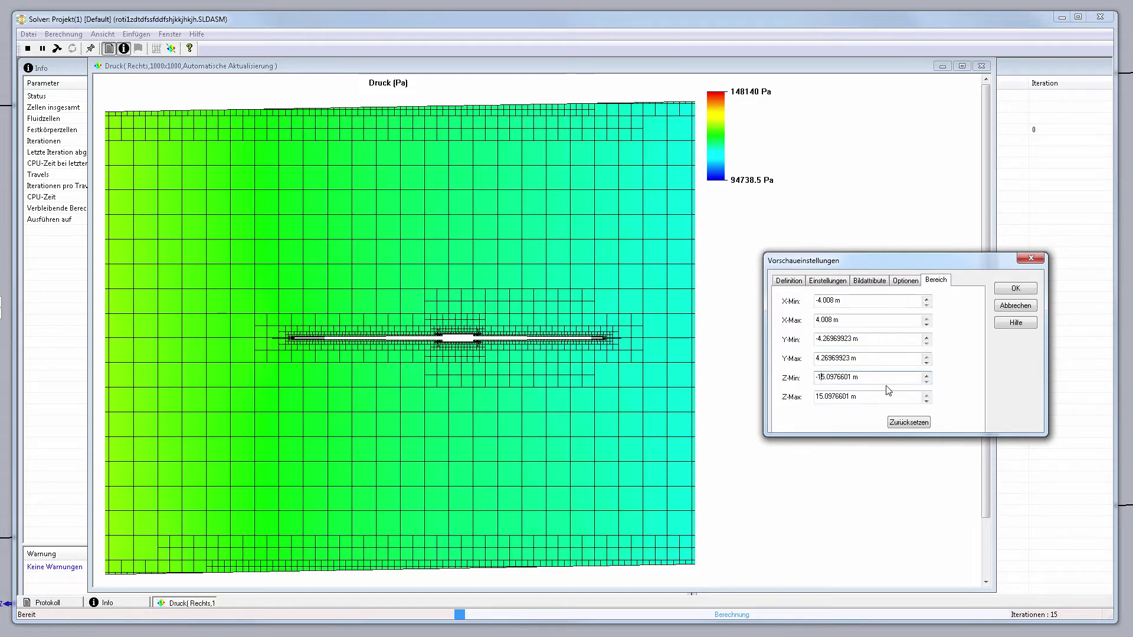
pyautogui.press('BackSpace')
pyautogui.press('Delete')
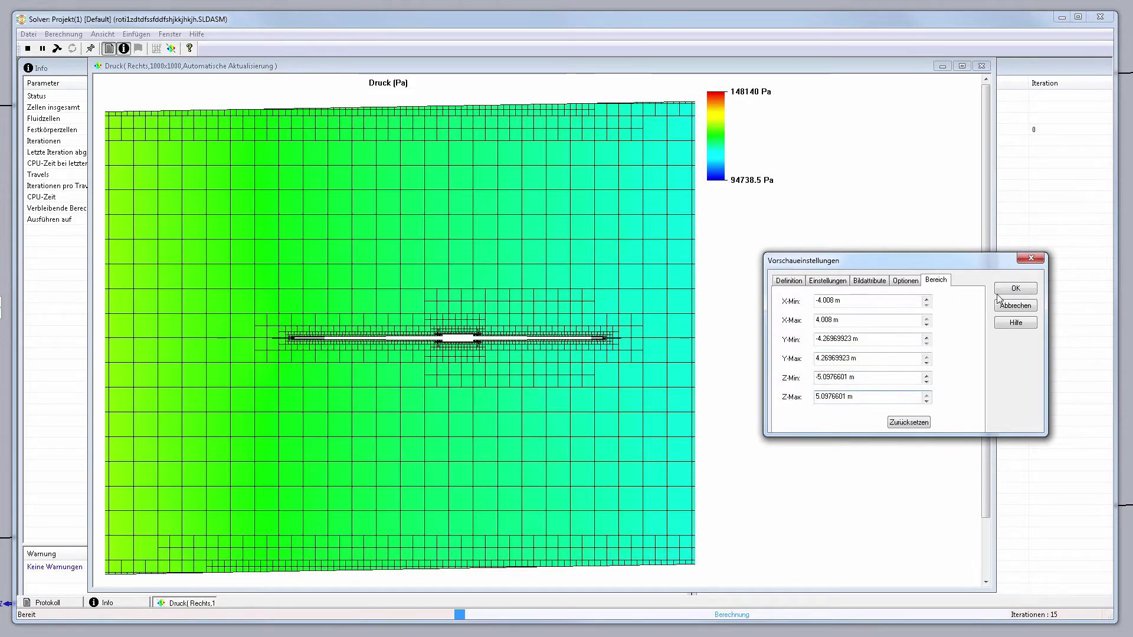
pyautogui.click(1007, 292)
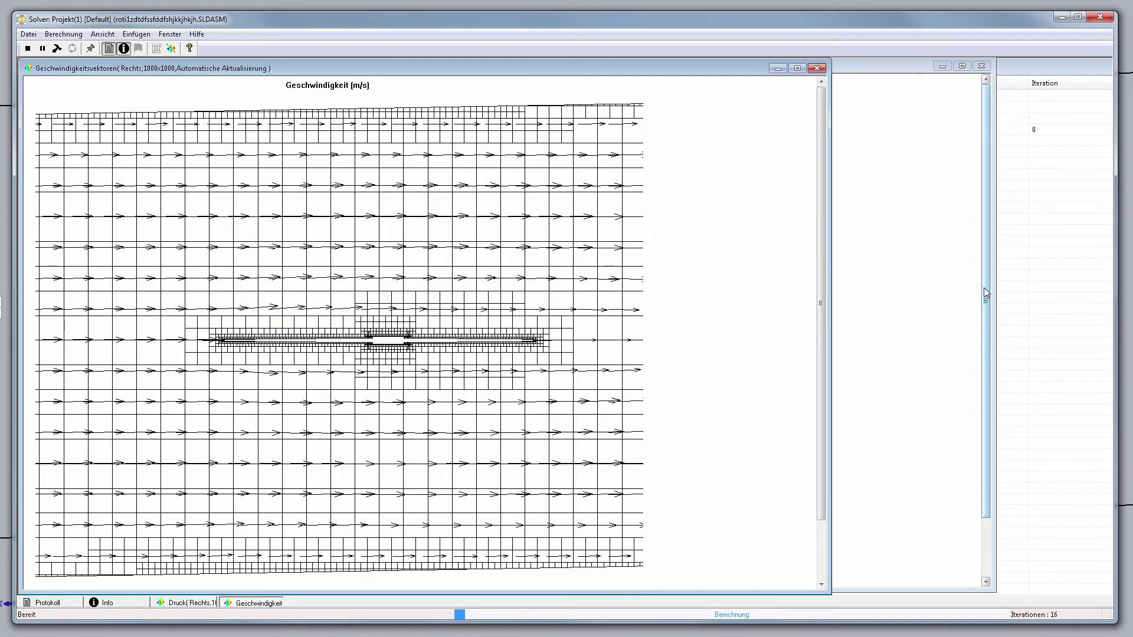
pyautogui.click(817, 68)
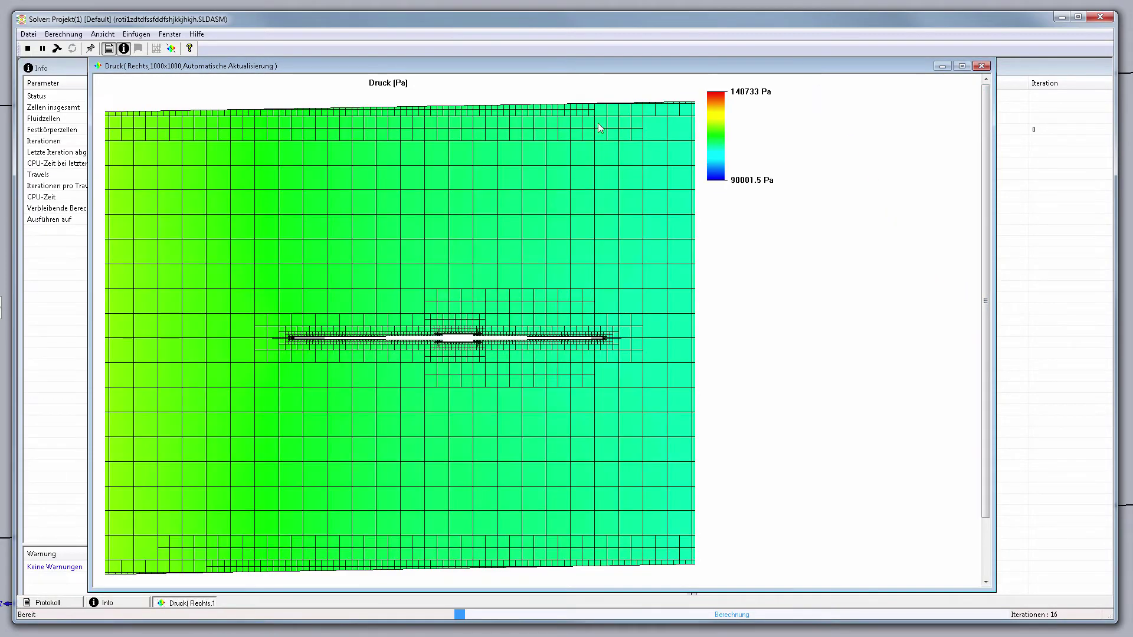
# Step: Open new preview settings, move the dialog aside, and set the mode to contours
pyautogui.click(170, 48)
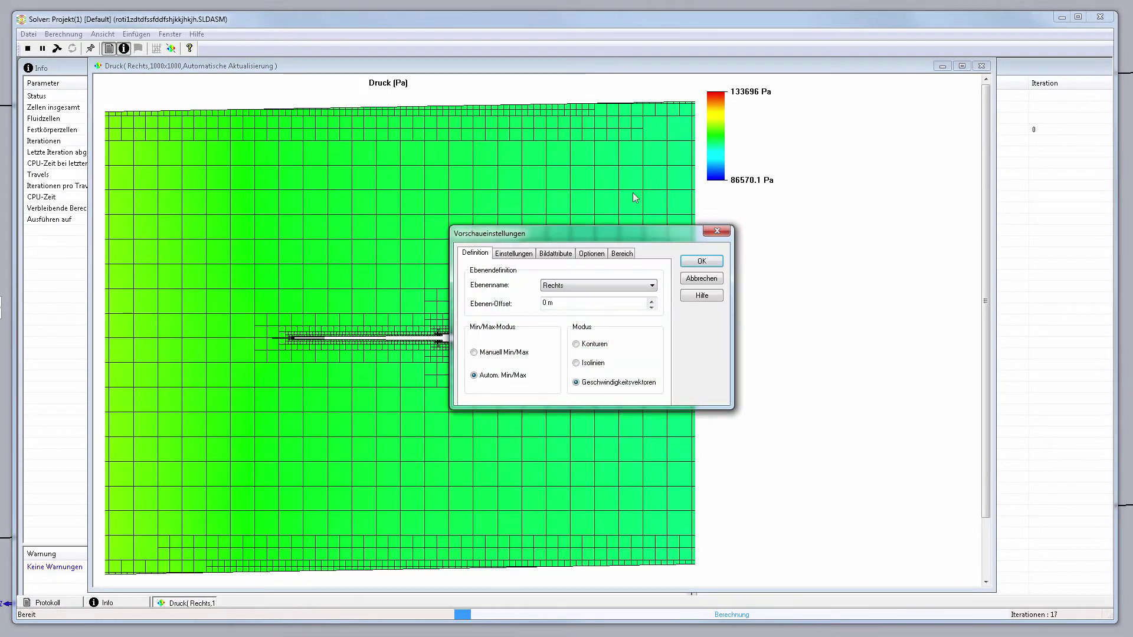
pyautogui.moveTo(656, 235); pyautogui.dragTo(928, 252)
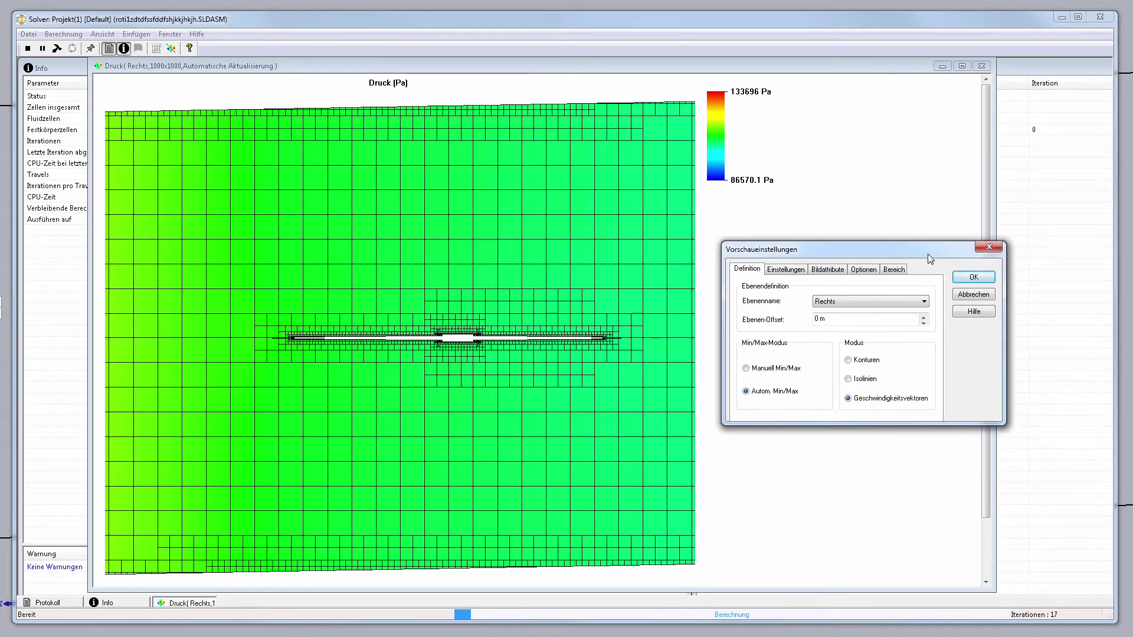
pyautogui.click(870, 270)
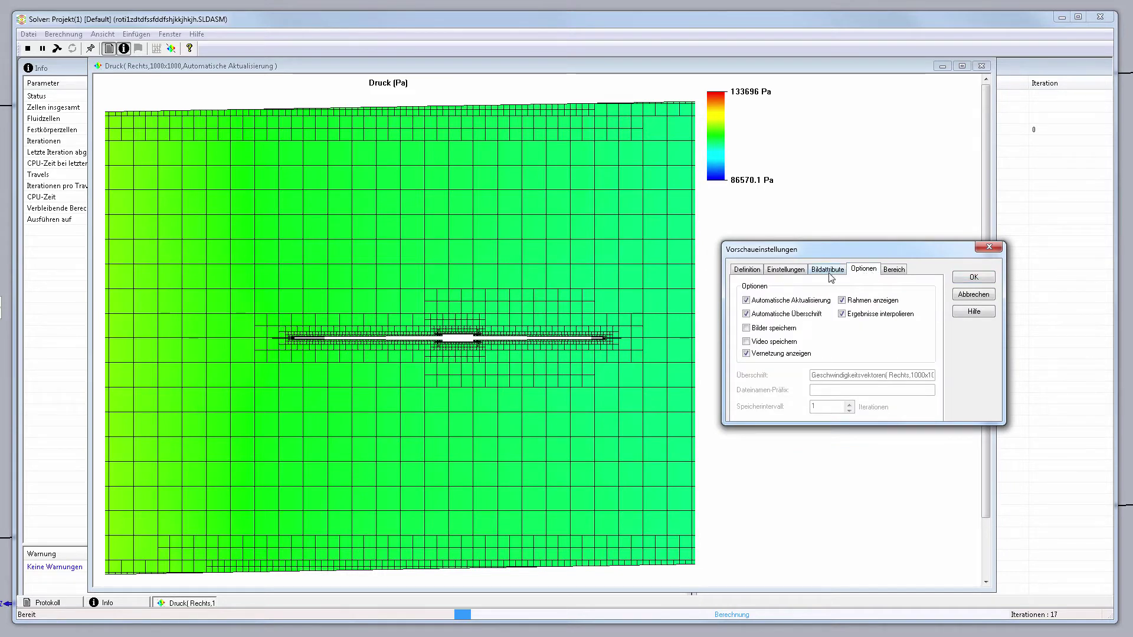
pyautogui.click(793, 271)
pyautogui.click(750, 270)
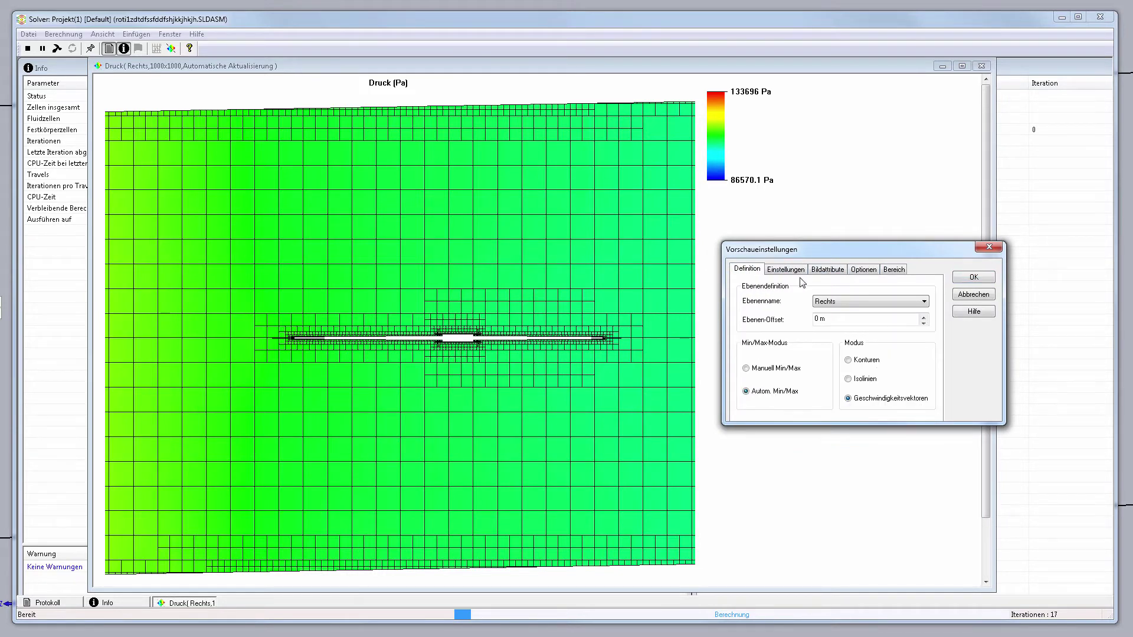
pyautogui.click(865, 360)
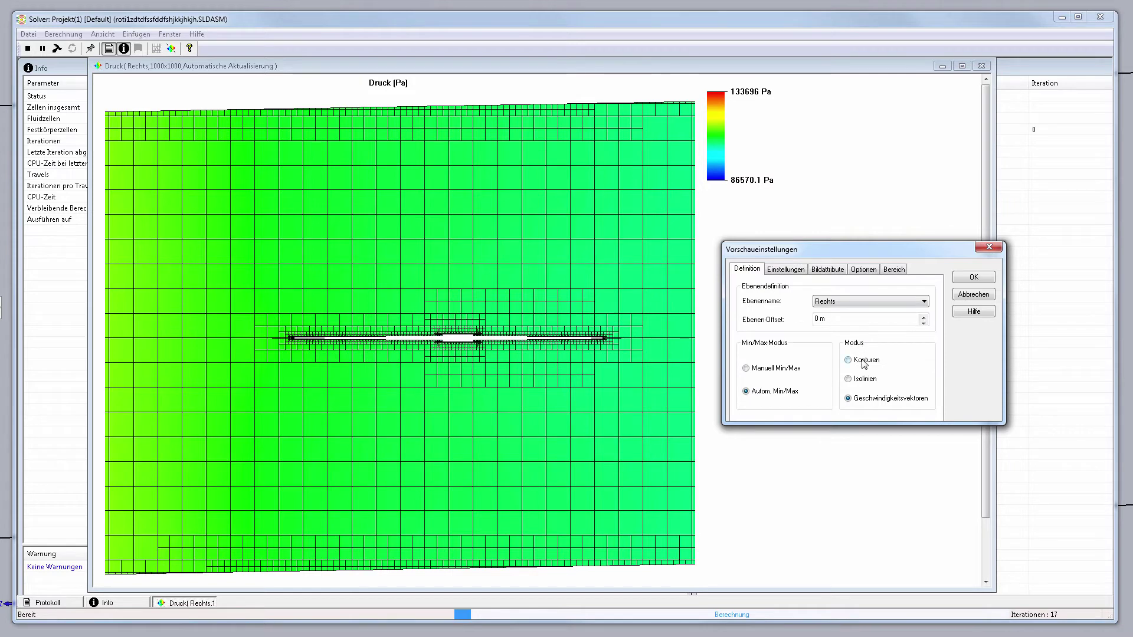
# Step: Set the plotted parameter to Geschwindigkeit and open the velocity preview
pyautogui.click(796, 274)
pyautogui.click(869, 303)
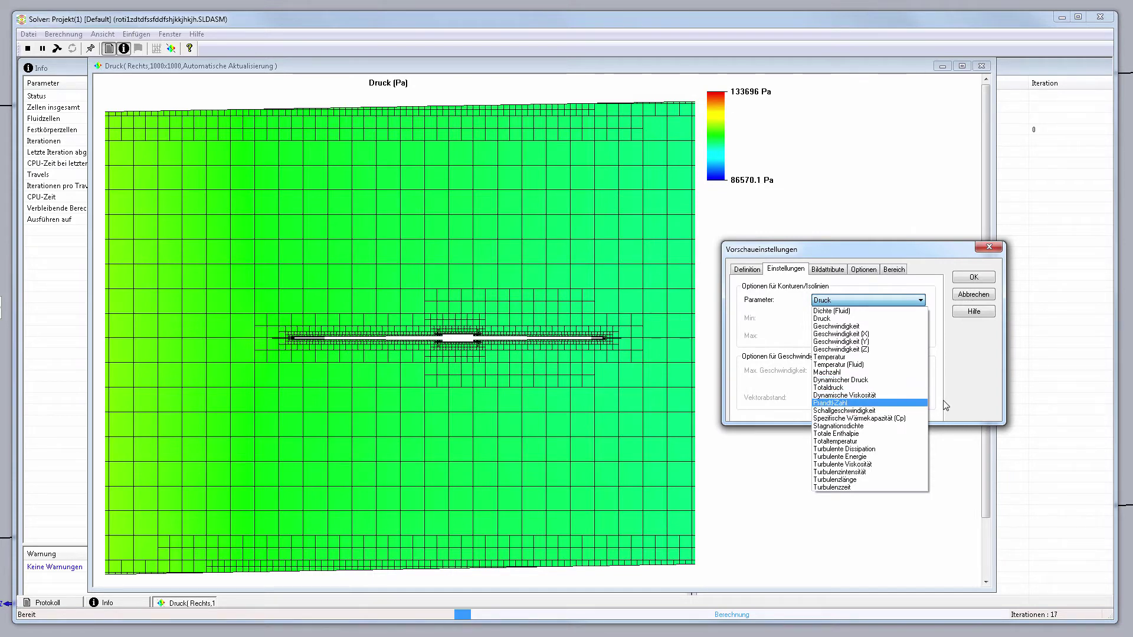
pyautogui.click(900, 356)
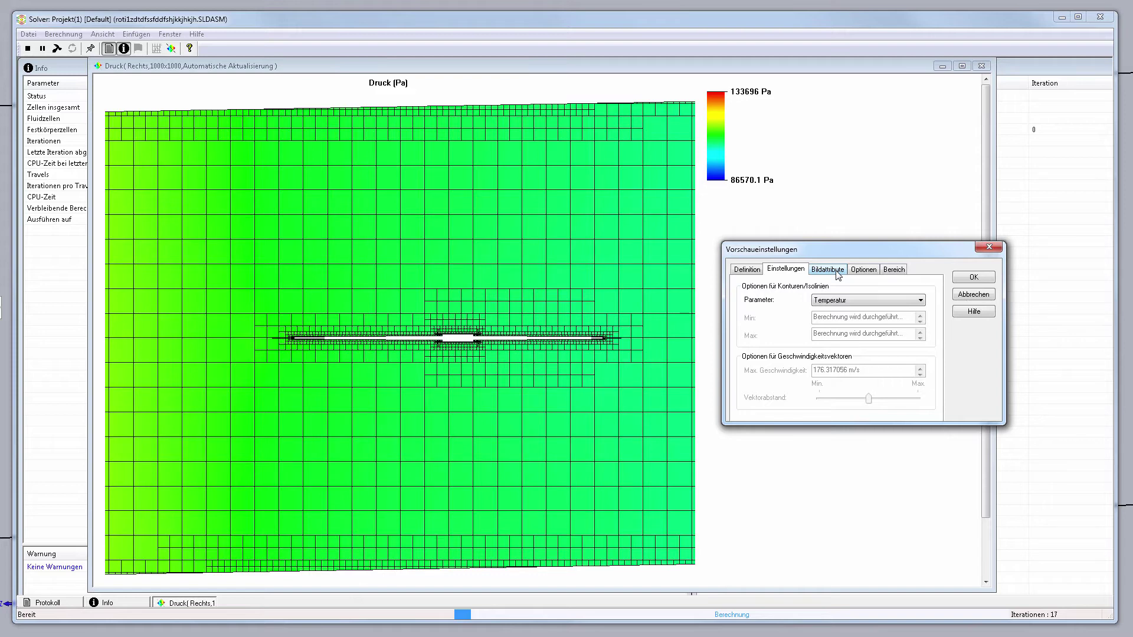
pyautogui.click(857, 301)
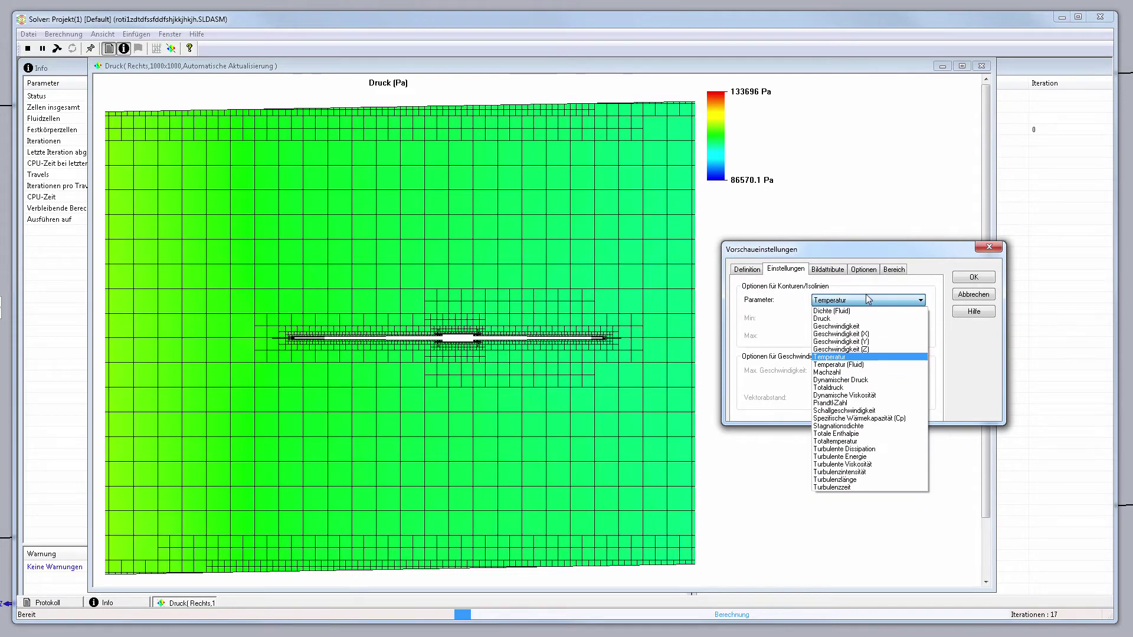
pyautogui.click(870, 318)
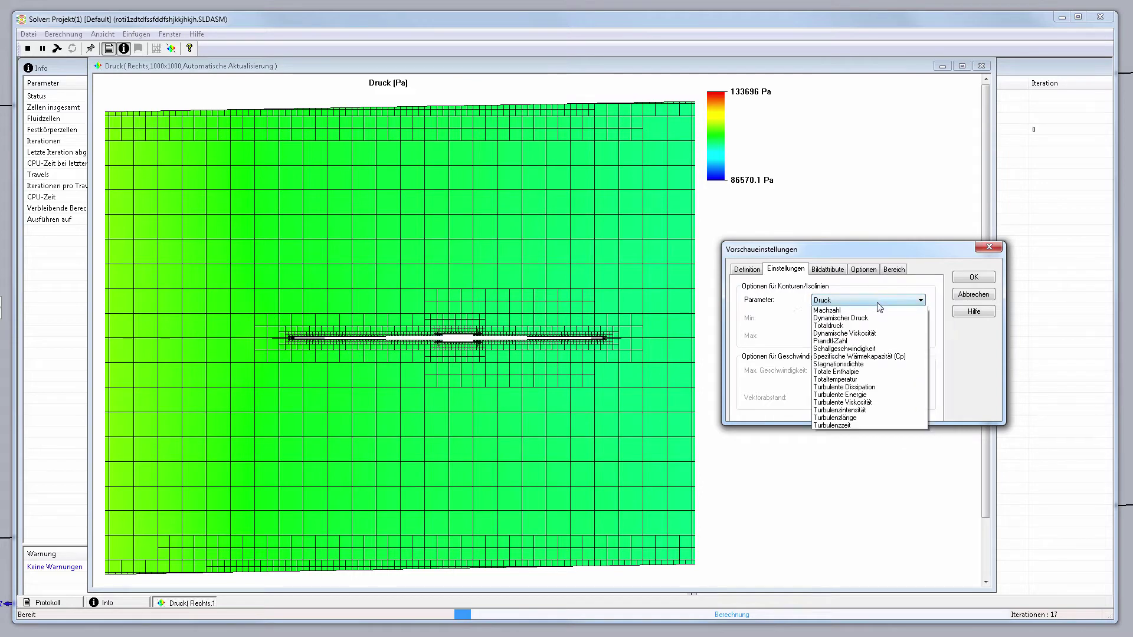
pyautogui.click(882, 318)
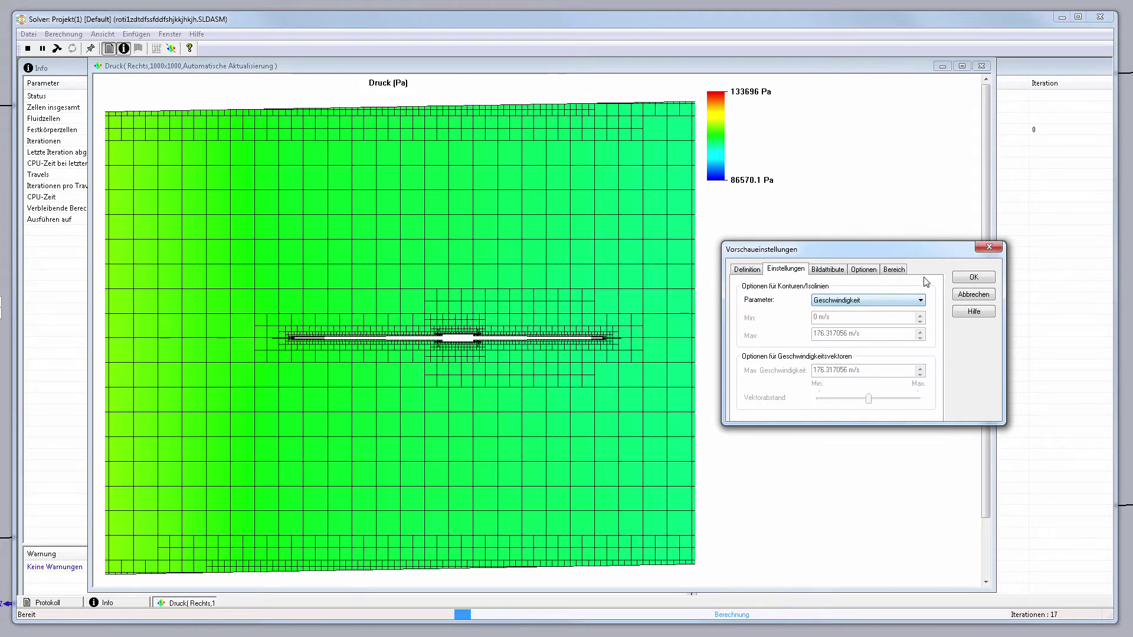
pyautogui.click(974, 277)
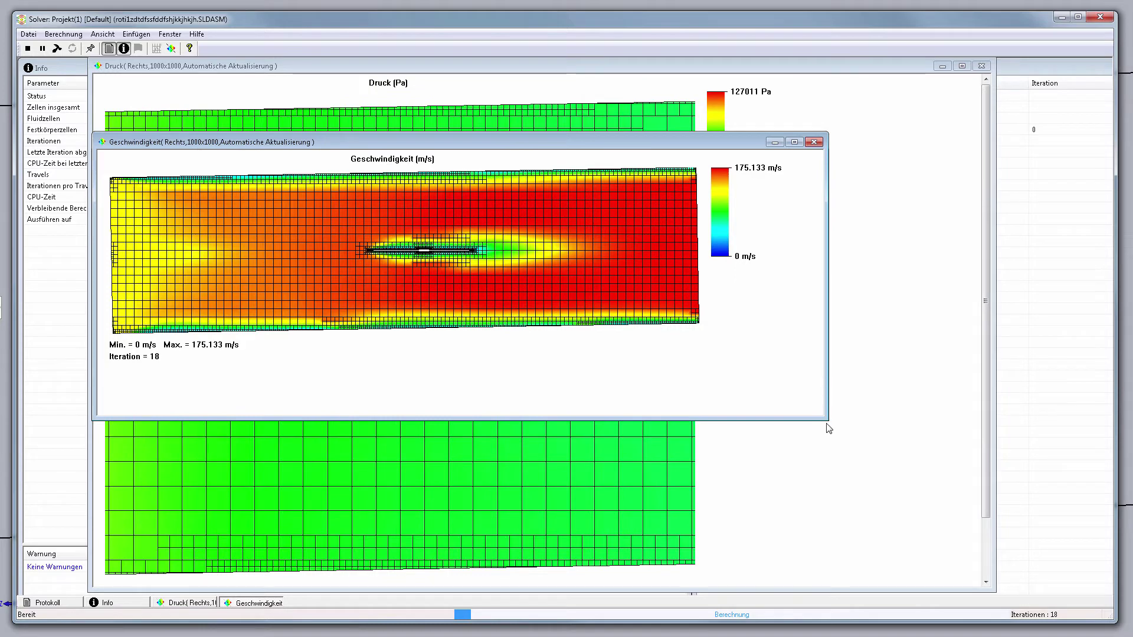
# Step: Enlarge the Geschwindigkeit preview window, then close it
pyautogui.moveTo(828, 420); pyautogui.dragTo(895, 525)
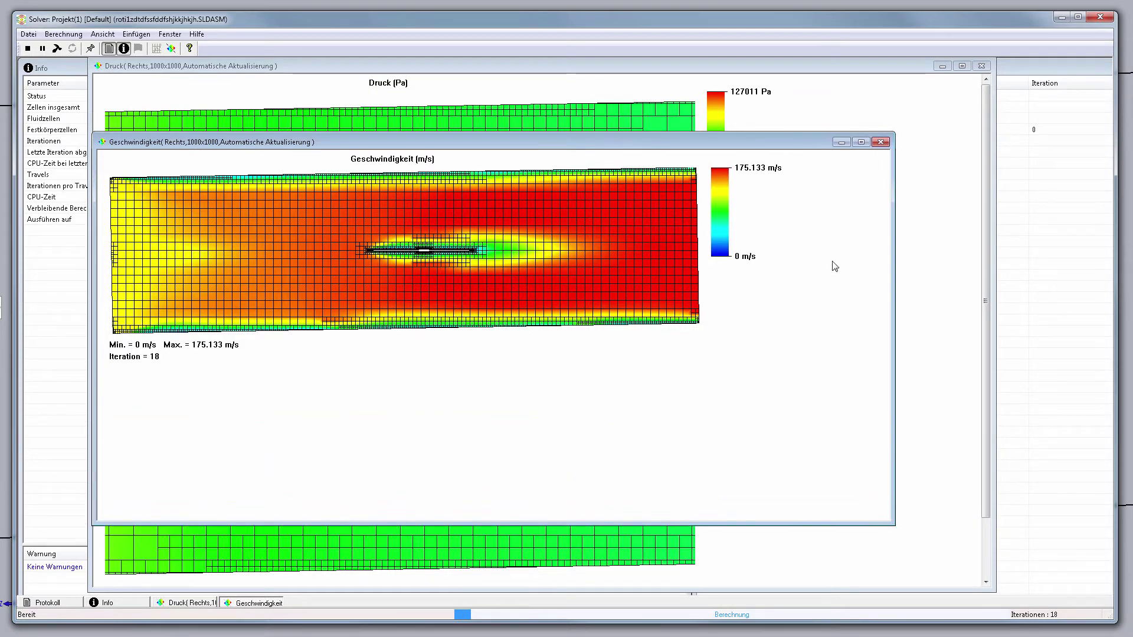
pyautogui.click(880, 143)
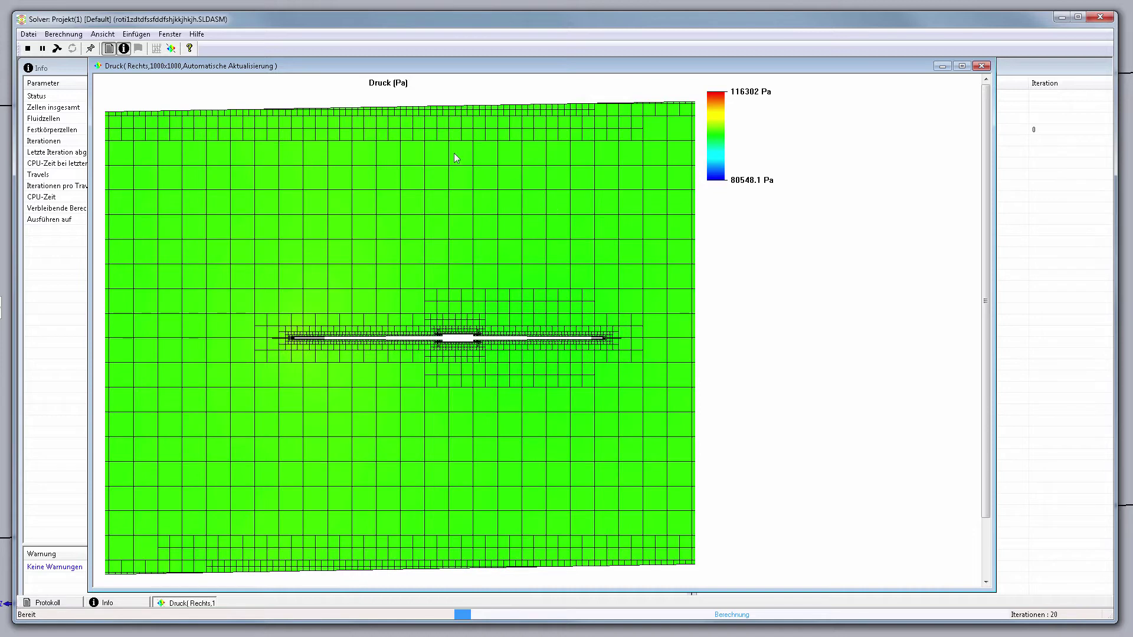
# Step: Open preview settings, keep Druck as the parameter, and go to the range limits
pyautogui.click(170, 49)
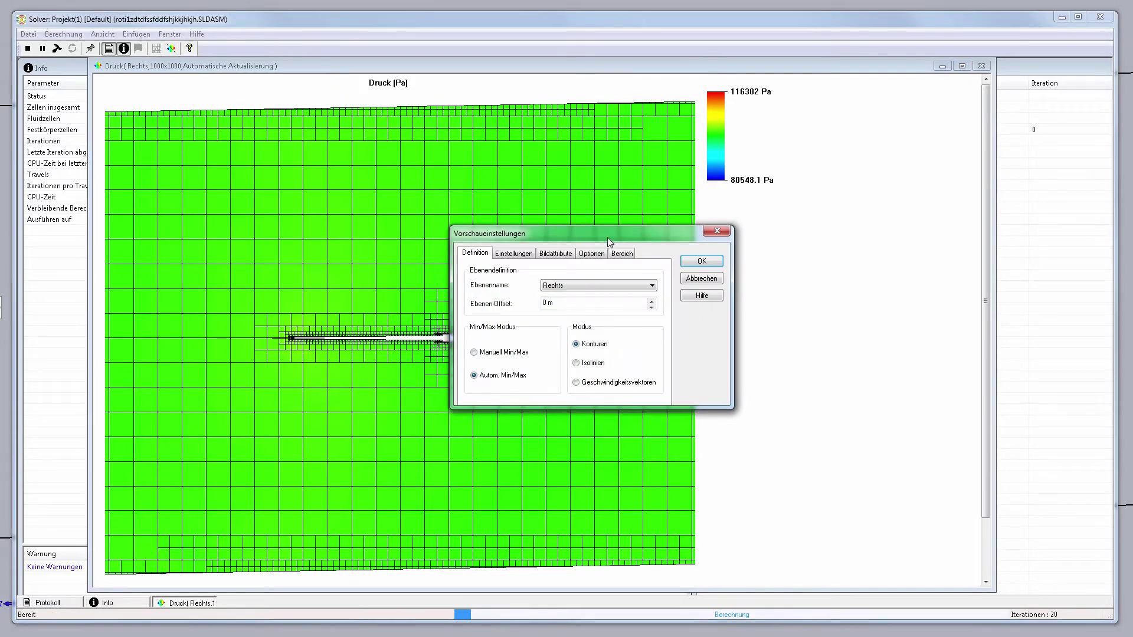
pyautogui.moveTo(607, 237); pyautogui.dragTo(916, 255)
pyautogui.click(824, 275)
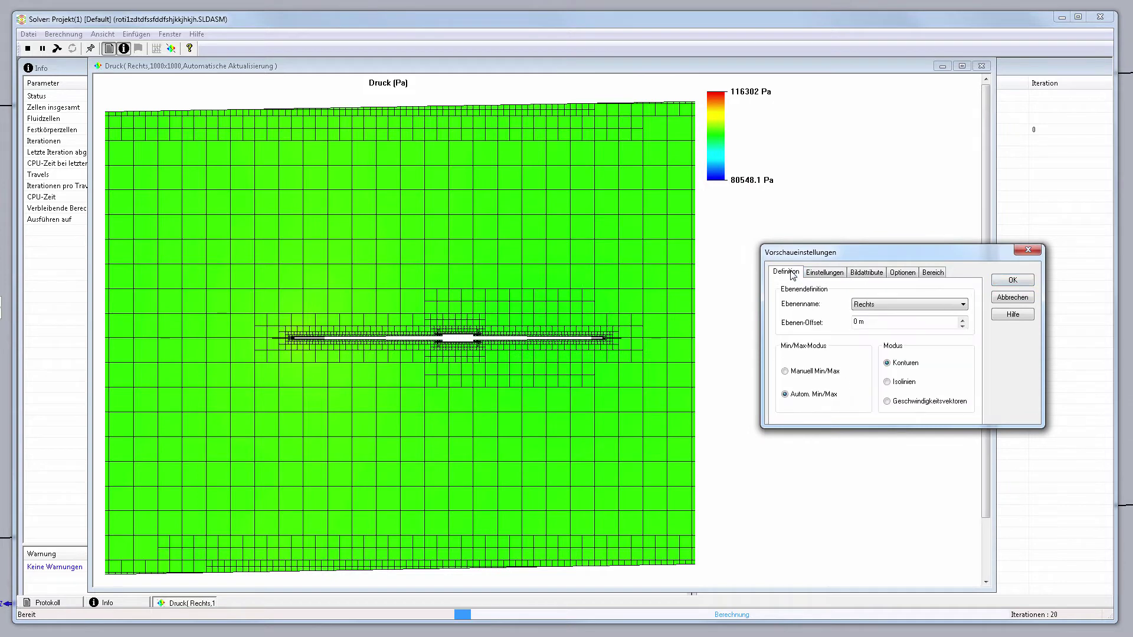
pyautogui.click(825, 272)
pyautogui.click(906, 303)
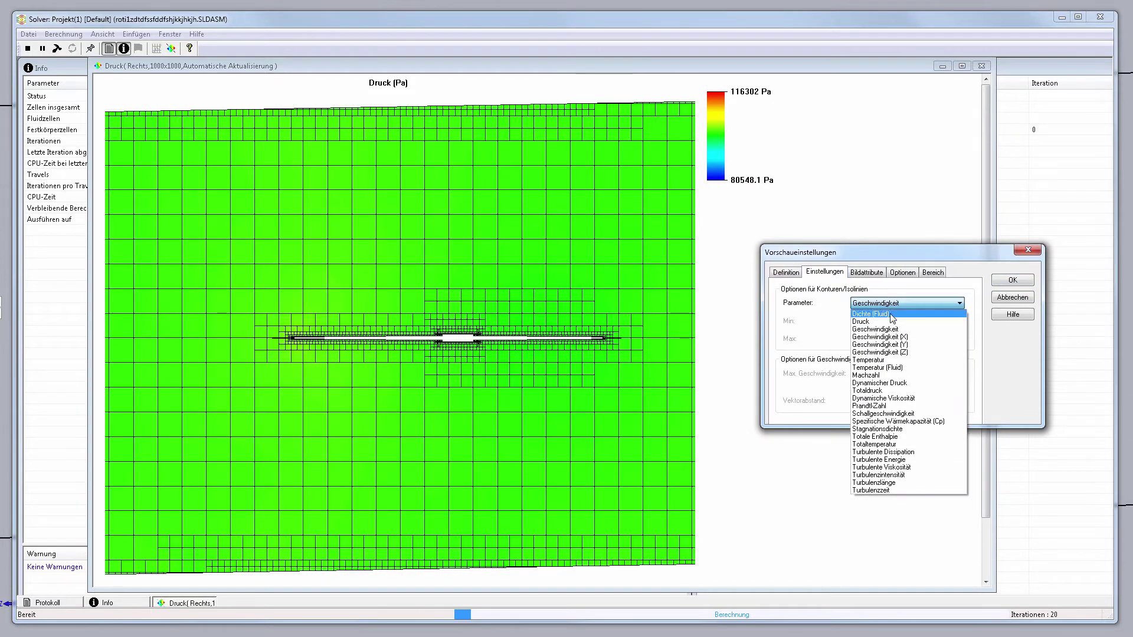
pyautogui.click(892, 311)
pyautogui.click(879, 274)
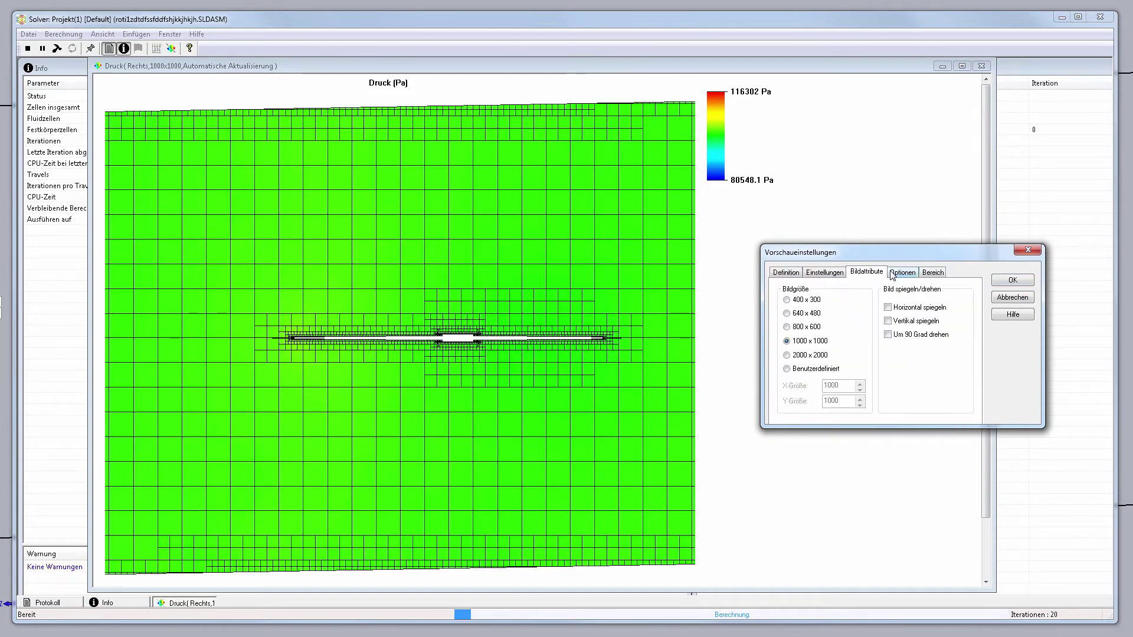
pyautogui.click(894, 274)
pyautogui.click(931, 273)
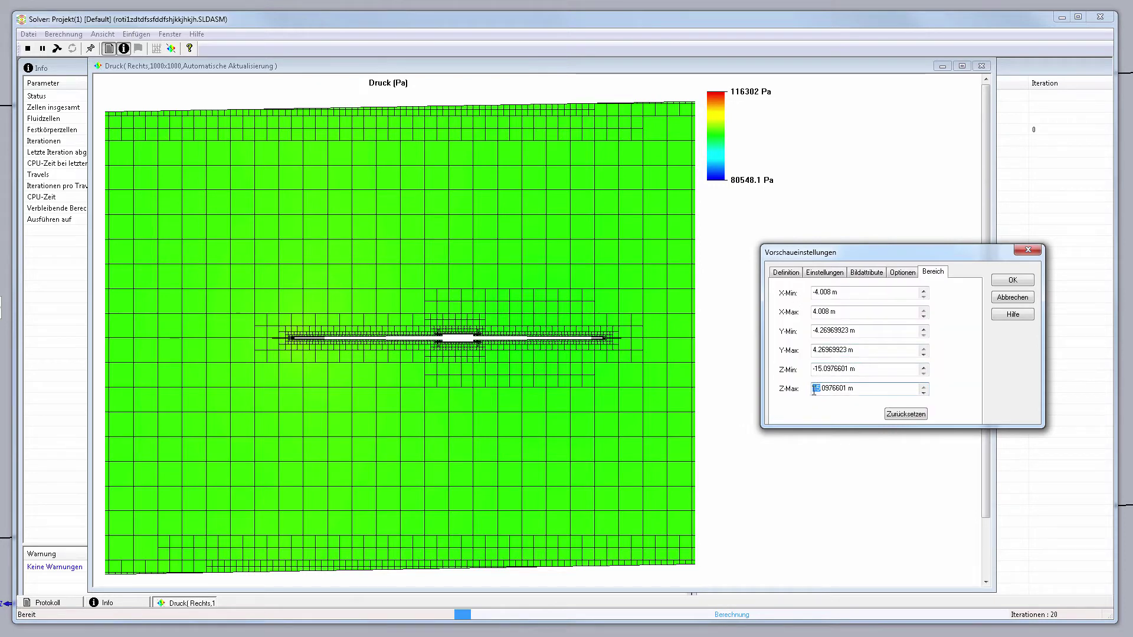
# Step: Set X, Y and Z Min/Max to -0.5 and 0.5 m and open the preview
pyautogui.hotkey('shift', 'Tab')
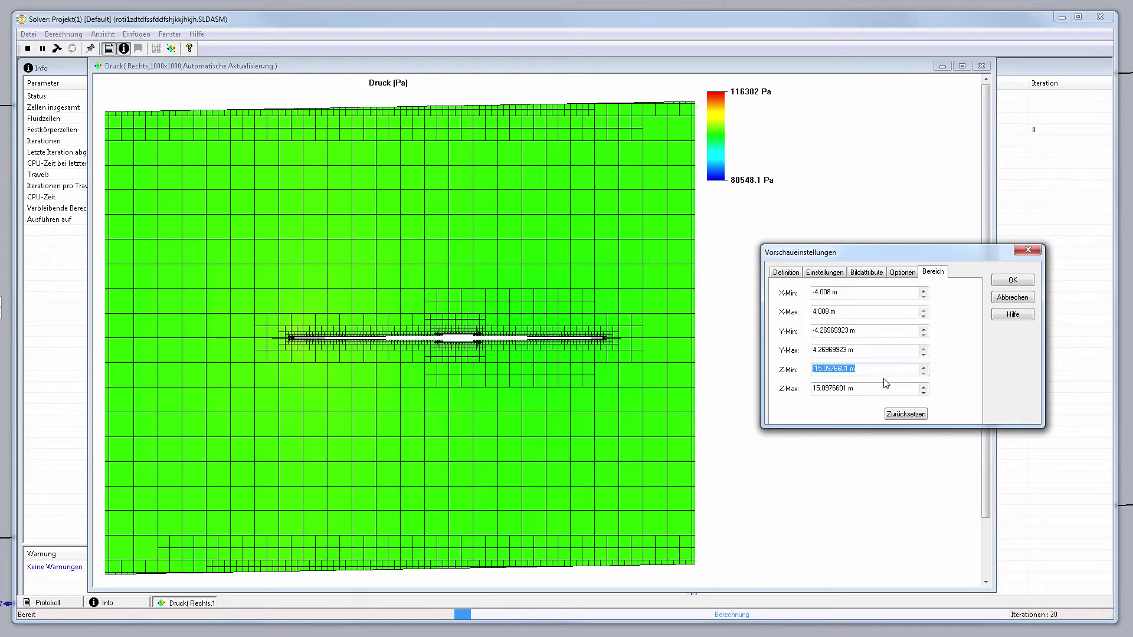
pyautogui.write('-0.5')
pyautogui.press('Tab')
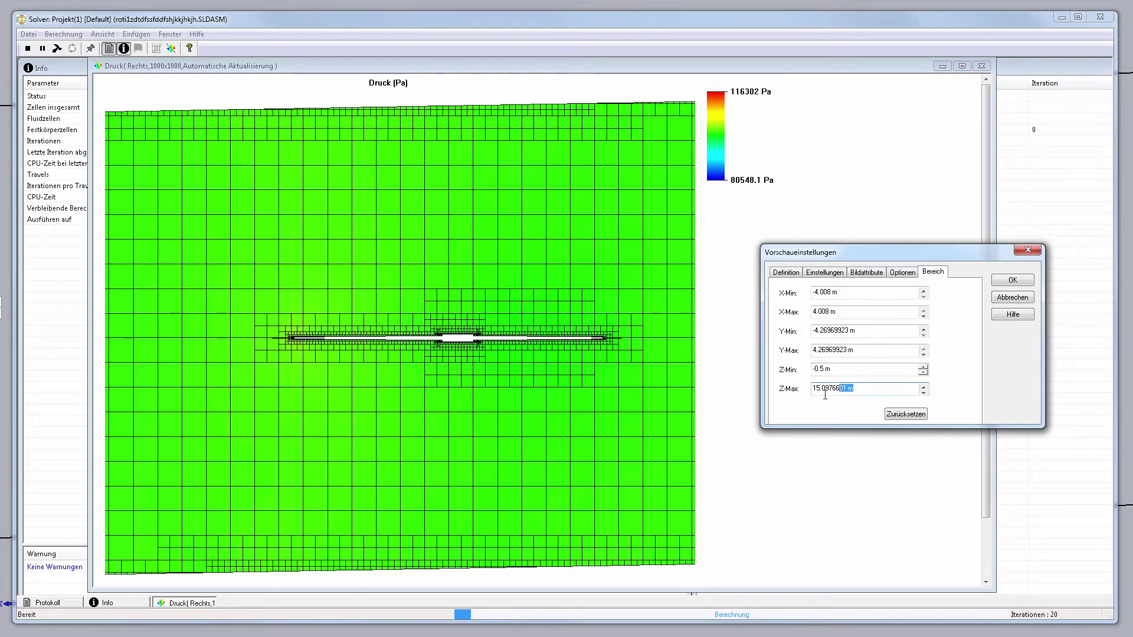
pyautogui.write('0,5')
pyautogui.moveTo(883, 350)
pyautogui.mouseDown()
pyautogui.moveTo(812, 351)
pyautogui.moveTo(860, 331)
pyautogui.moveTo(852, 293)
pyautogui.mouseUp()
pyautogui.write('0,5')
pyautogui.write('-0,5')
pyautogui.write('0,5')
pyautogui.write('-')
pyautogui.write(',5')
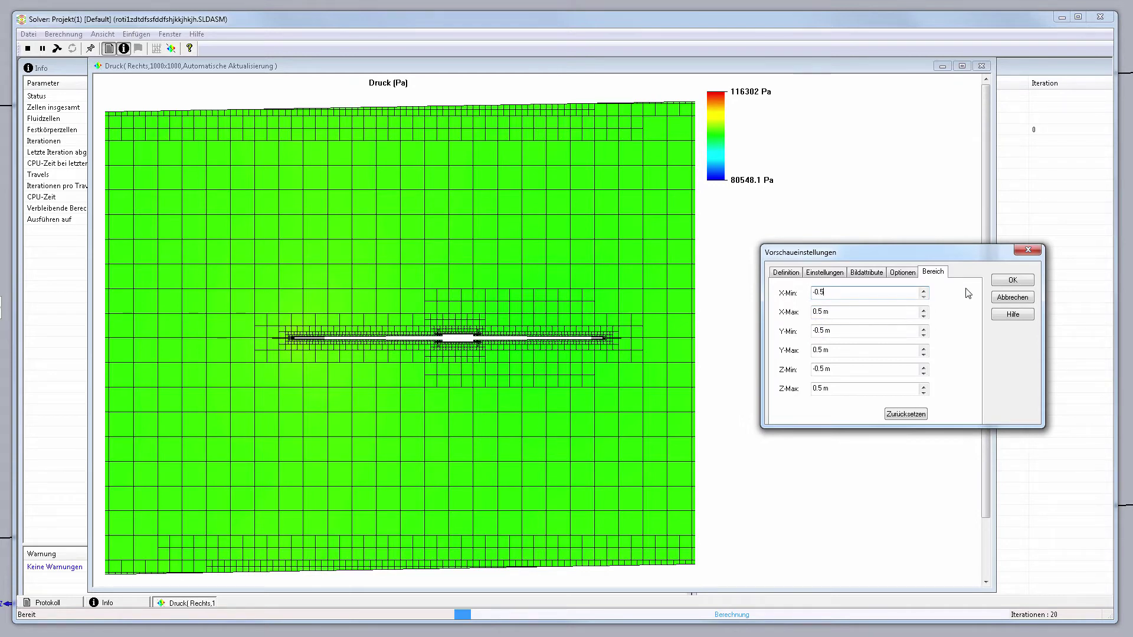
pyautogui.click(1010, 279)
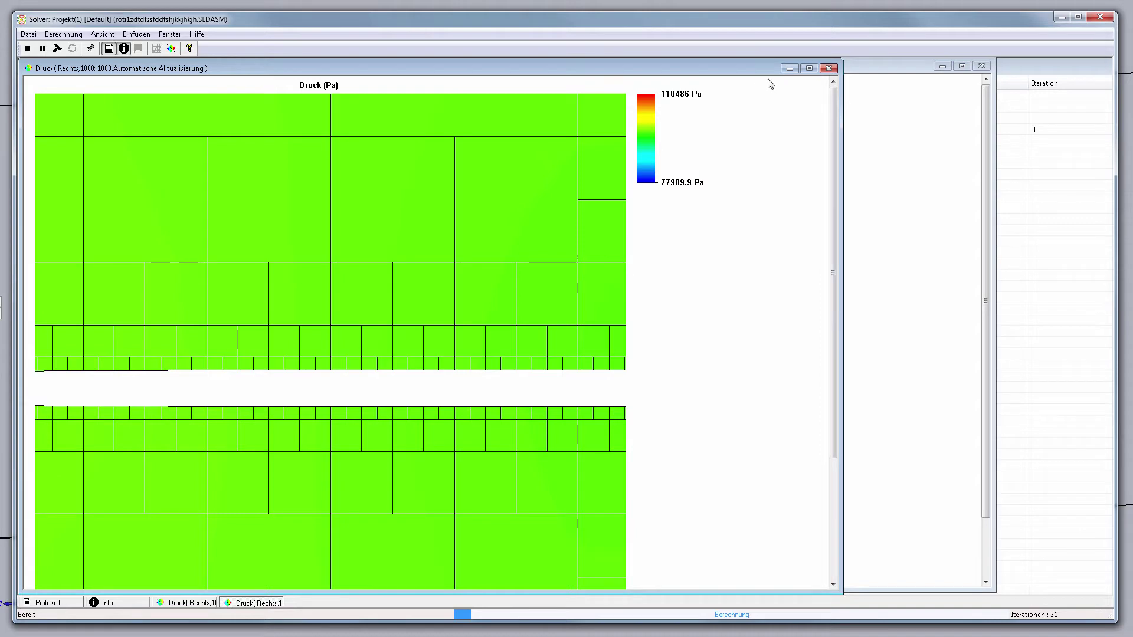
# Step: Close the zoomed Druck preview and reopen preview settings for the remaining pressure plot
pyautogui.click(829, 68)
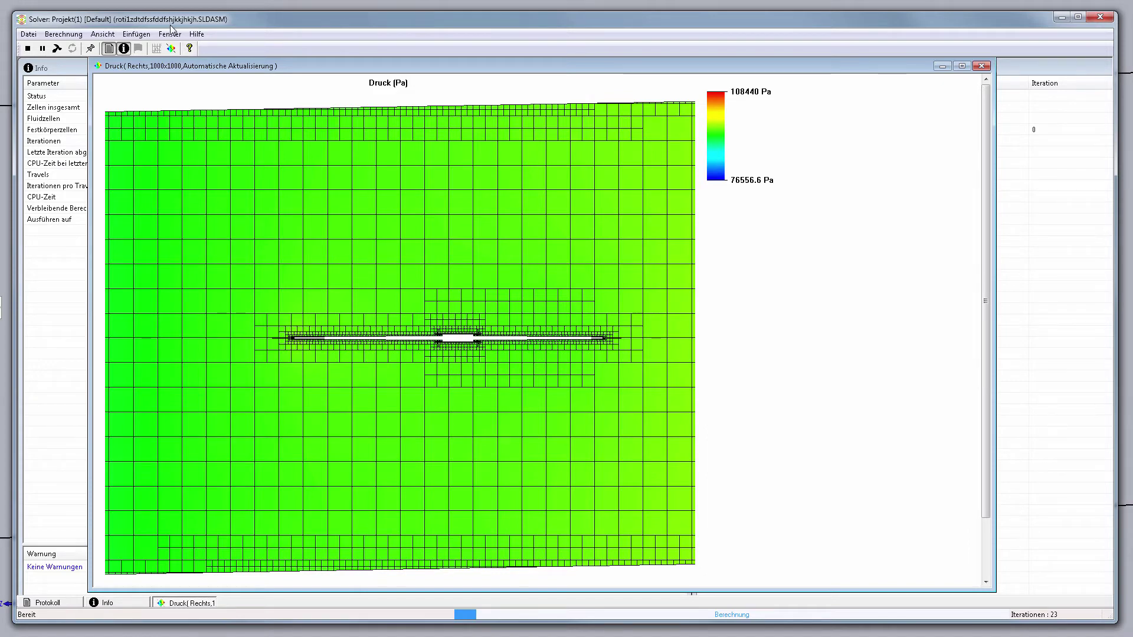
pyautogui.click(171, 47)
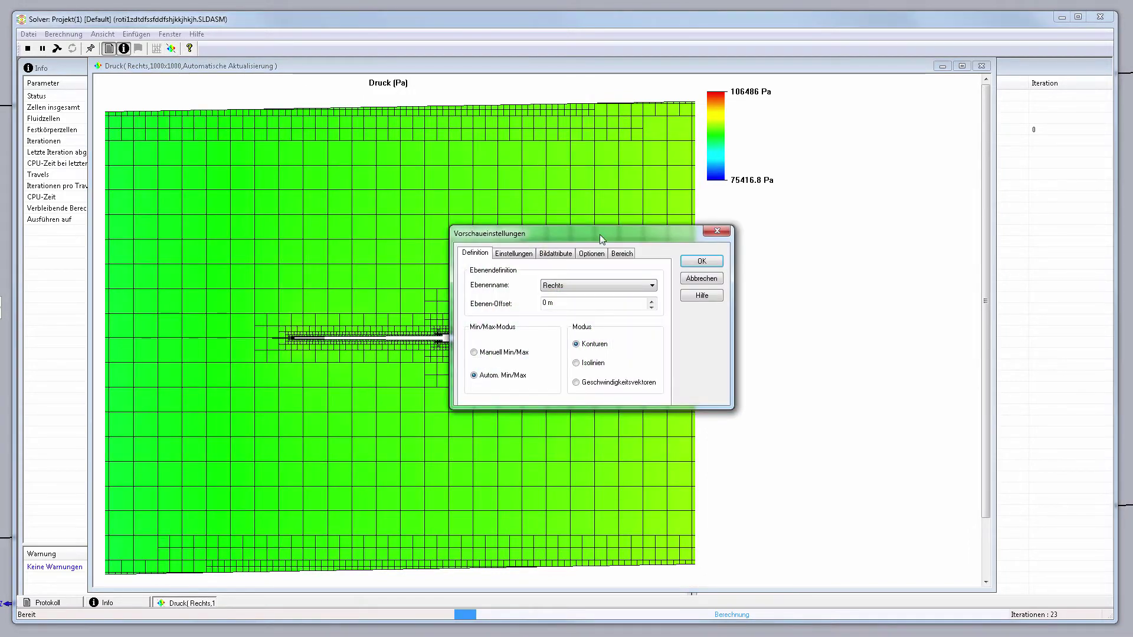
# Step: Switch the plotted parameter to Geschwindigkeit and go to the range limits
pyautogui.moveTo(600, 235); pyautogui.dragTo(921, 261)
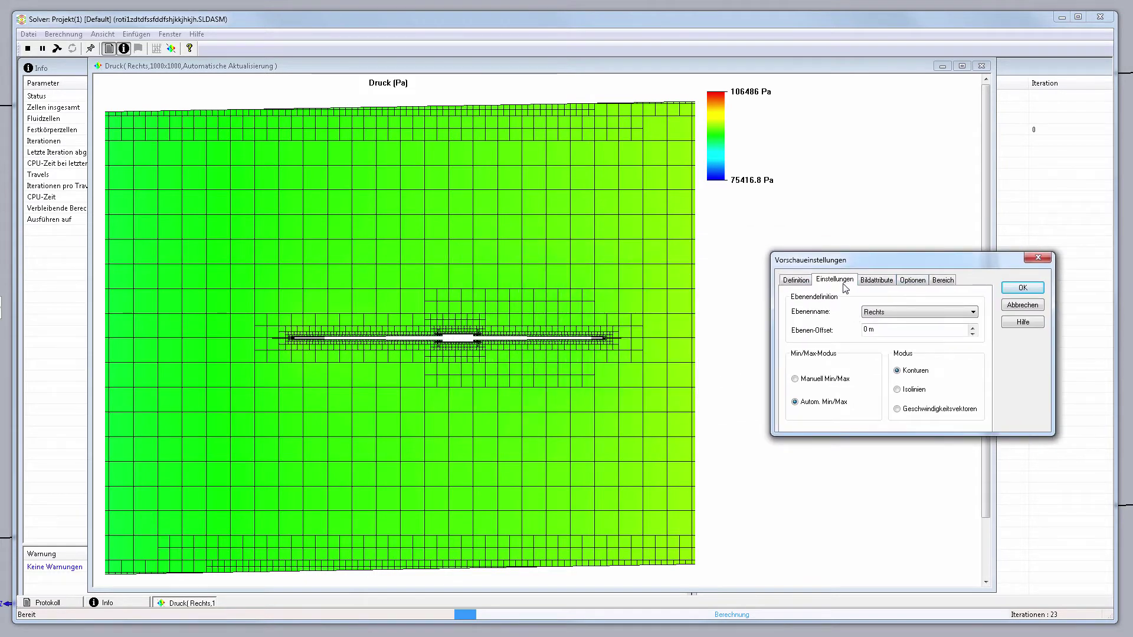
pyautogui.click(843, 285)
pyautogui.click(897, 312)
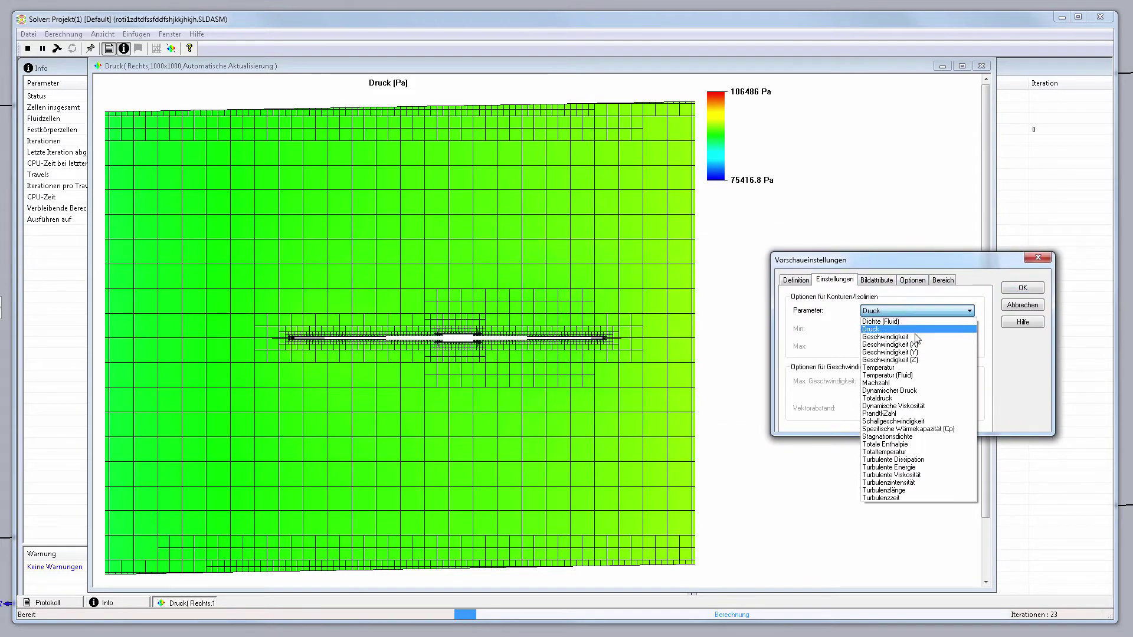
pyautogui.click(917, 337)
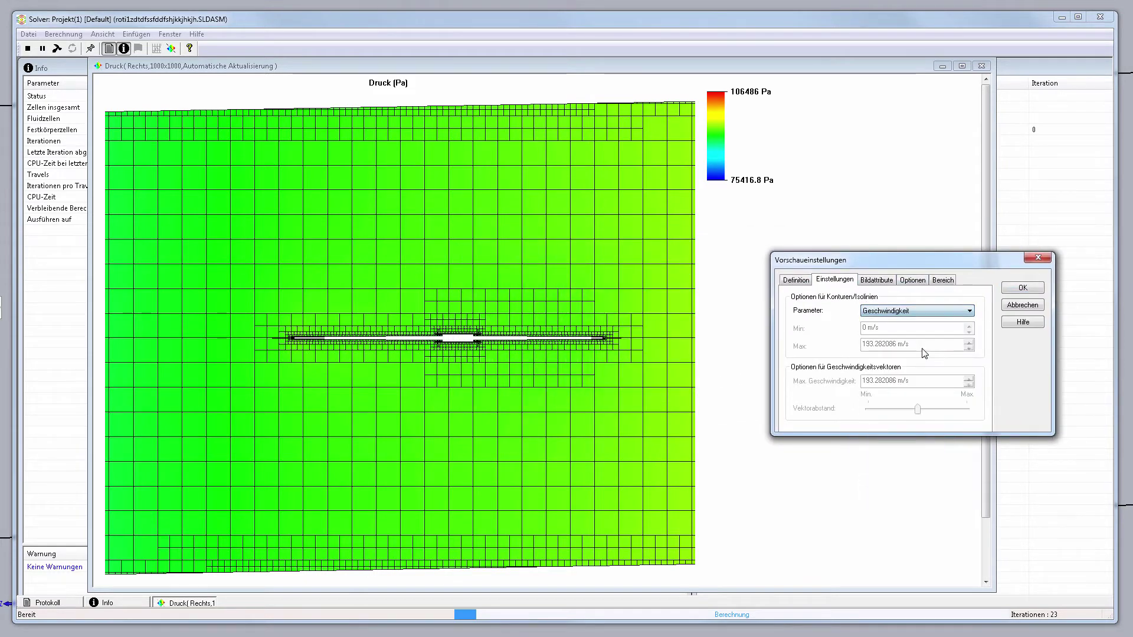
pyautogui.click(878, 283)
pyautogui.click(905, 282)
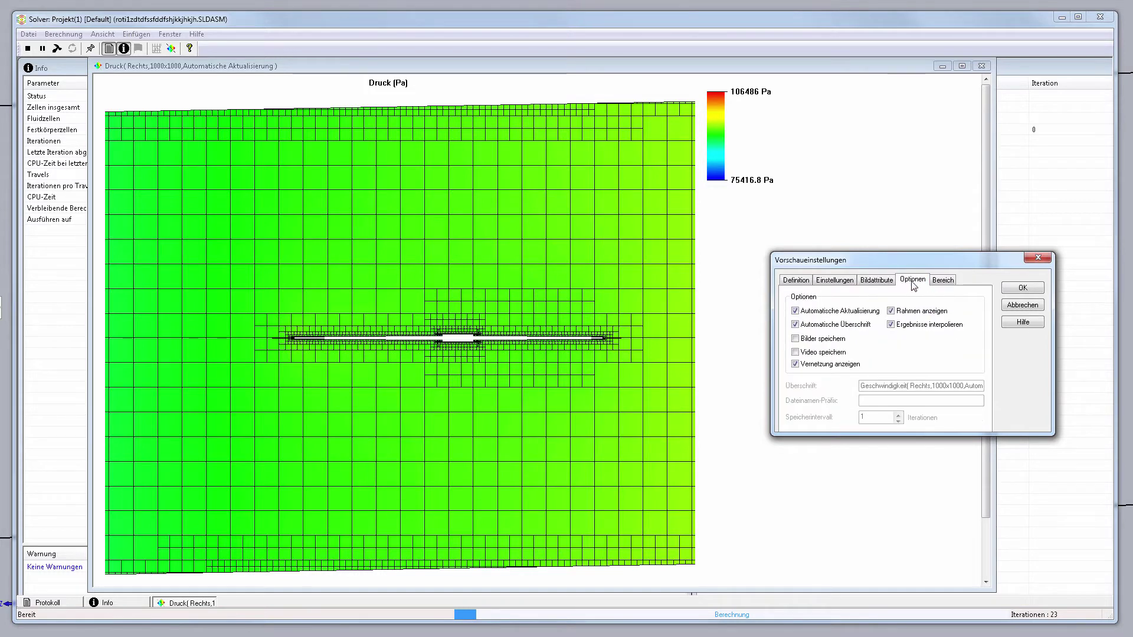
pyautogui.click(941, 282)
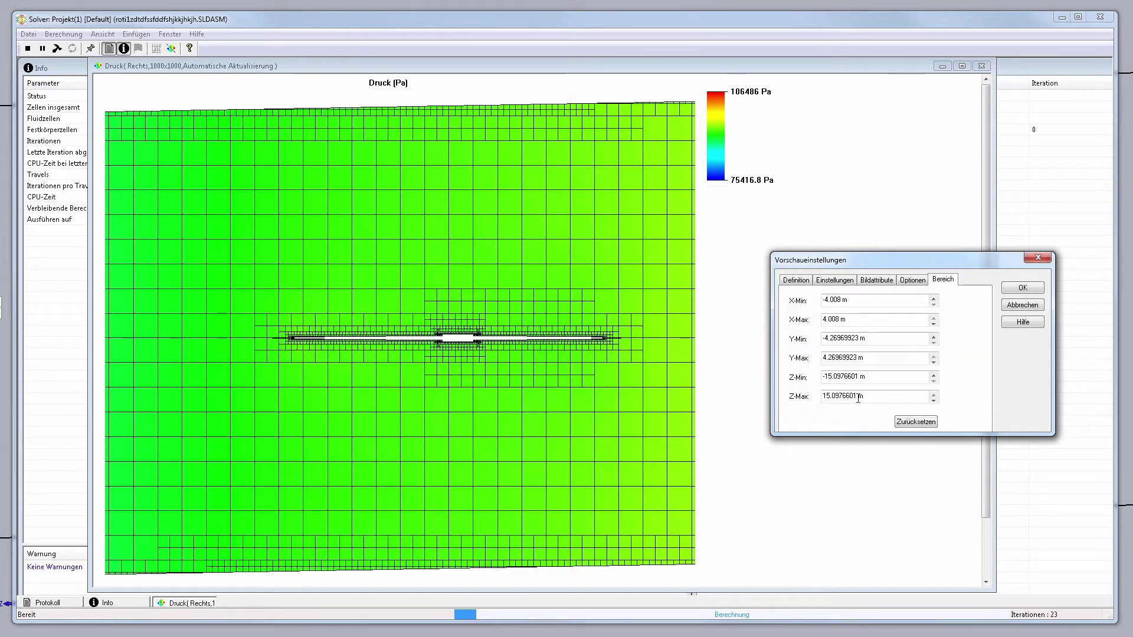
# Step: Trim Z-Max to 5.0976601 m and begin editing Z-Min
pyautogui.click(824, 397)
pyautogui.press('Delete')
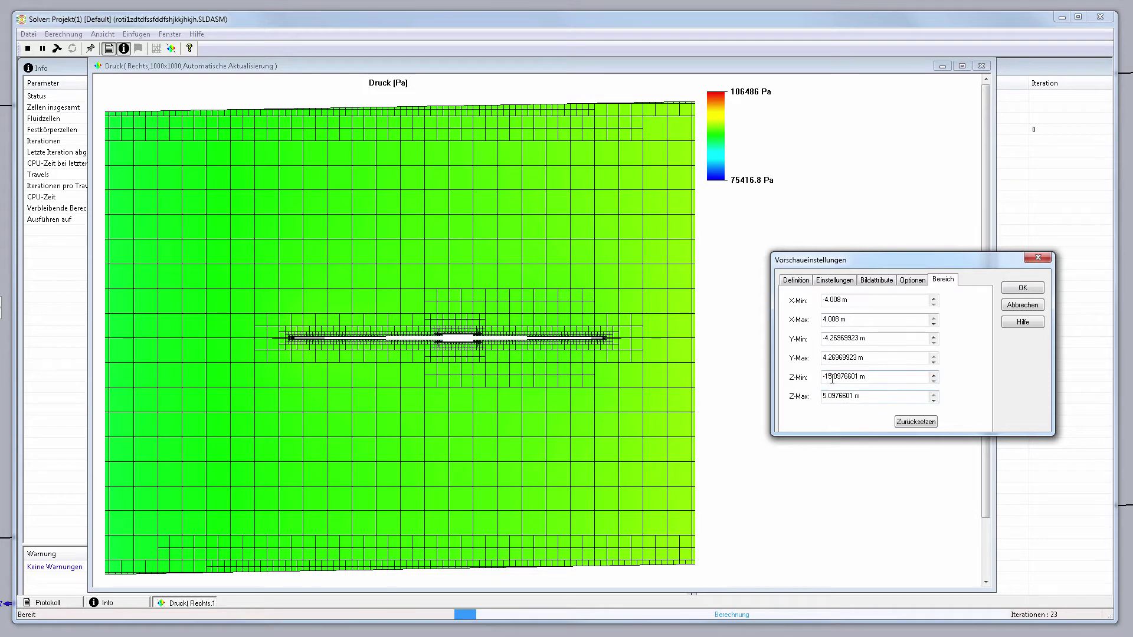
pyautogui.click(824, 376)
pyautogui.press('Delete')
pyautogui.press('Delete')
pyautogui.write('-')
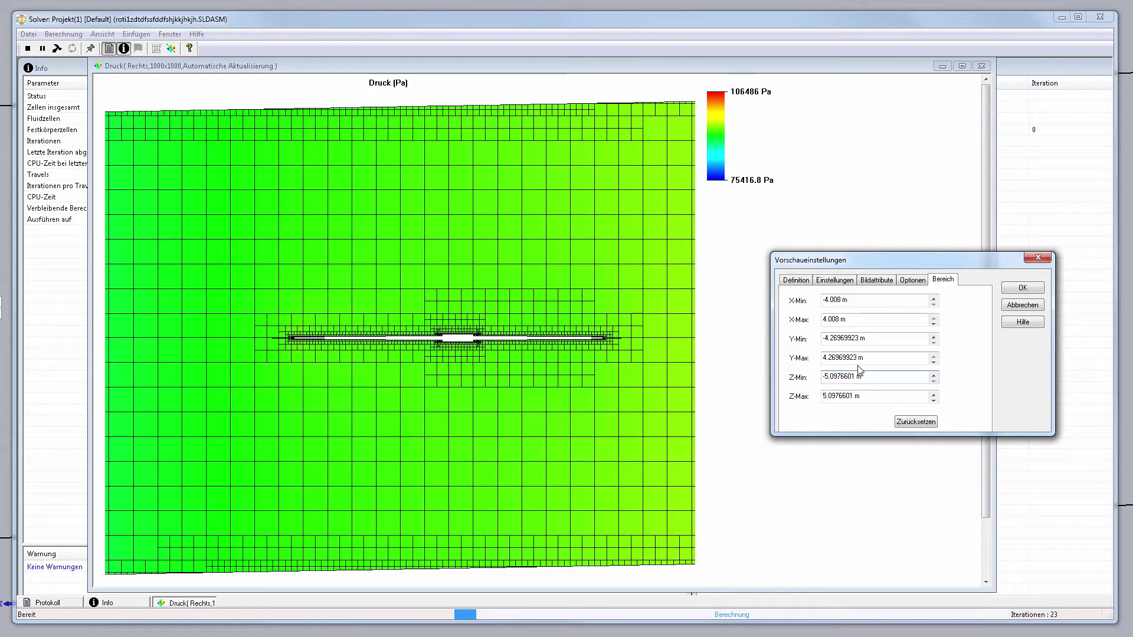
pyautogui.press('BackSpace')
# Step: Set X and Y to -3 to 3 m and Z-Min to -5 m, then confirm
pyautogui.moveTo(882, 339); pyautogui.dragTo(824, 349)
pyautogui.write('-3')
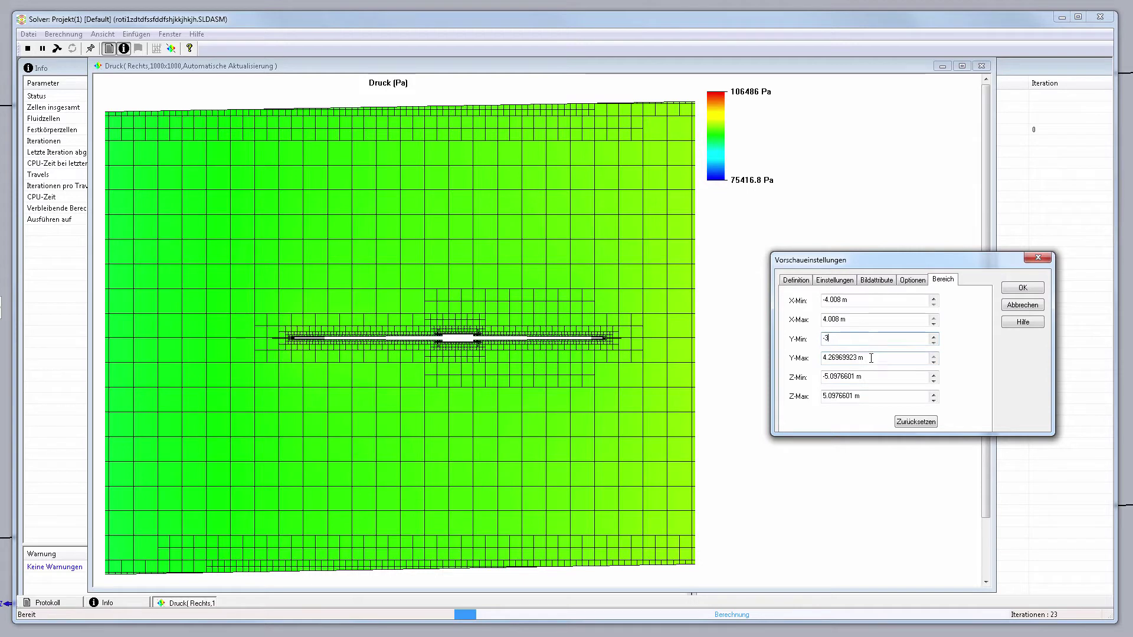
pyautogui.press('Tab')
pyautogui.write('3')
pyautogui.moveTo(864, 319)
pyautogui.mouseDown()
pyautogui.moveTo(825, 321)
pyautogui.moveTo(823, 308)
pyautogui.mouseUp()
pyautogui.write('3-3')
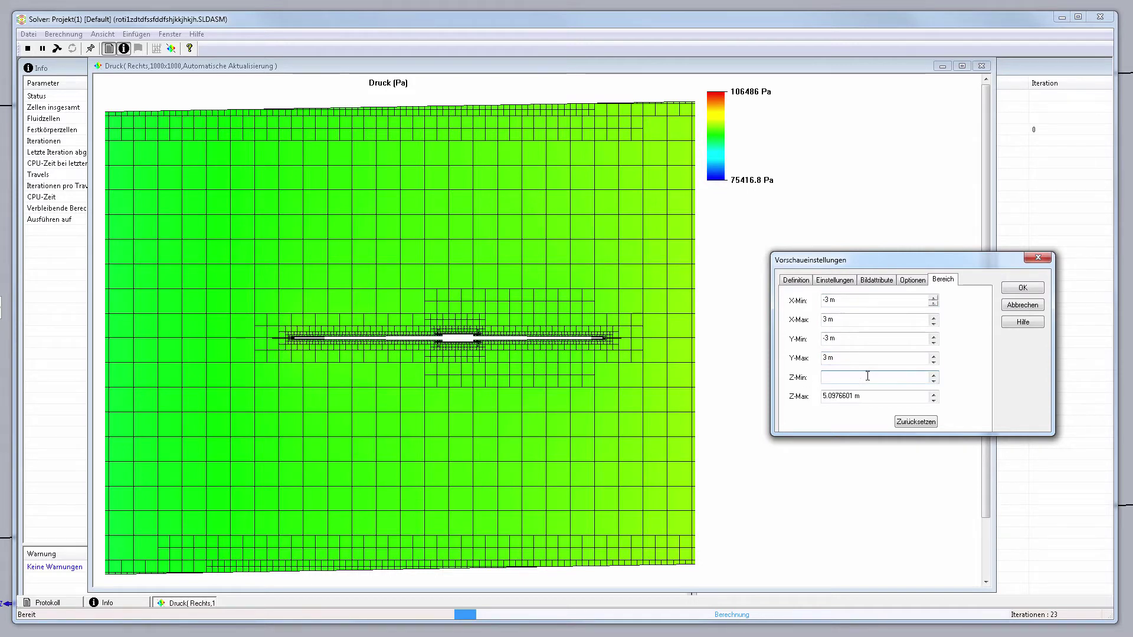
pyautogui.moveTo(864, 377)
pyautogui.mouseDown()
pyautogui.moveTo(826, 381)
pyautogui.moveTo(813, 403)
pyautogui.mouseUp()
pyautogui.write('-4')
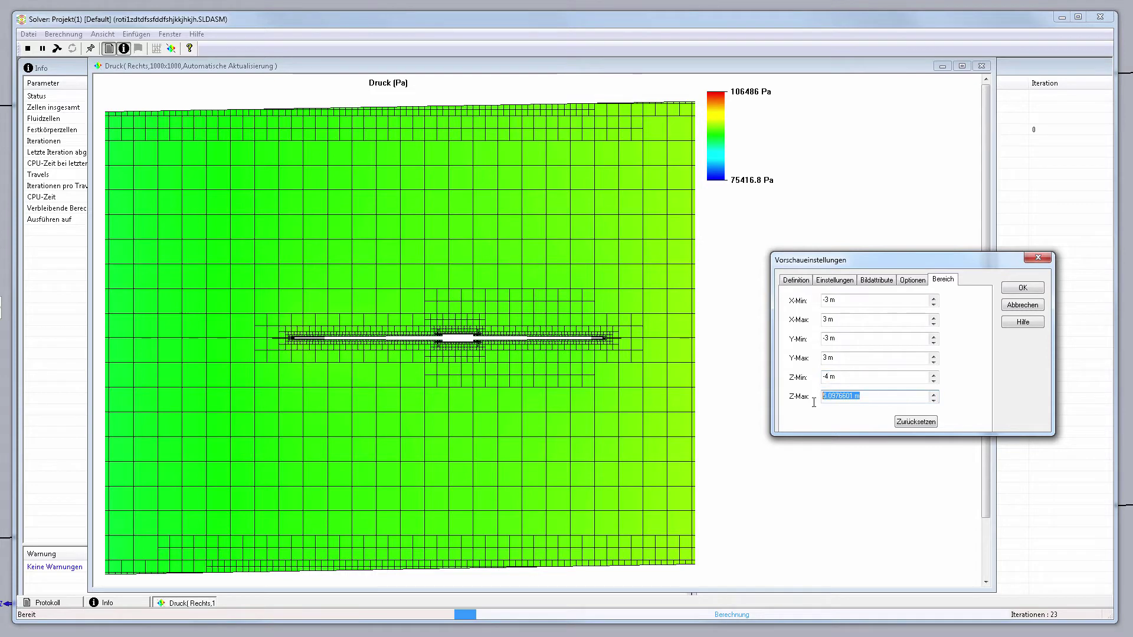
pyautogui.moveTo(867, 378); pyautogui.dragTo(824, 379)
pyautogui.write('-5')
pyautogui.click(1022, 287)
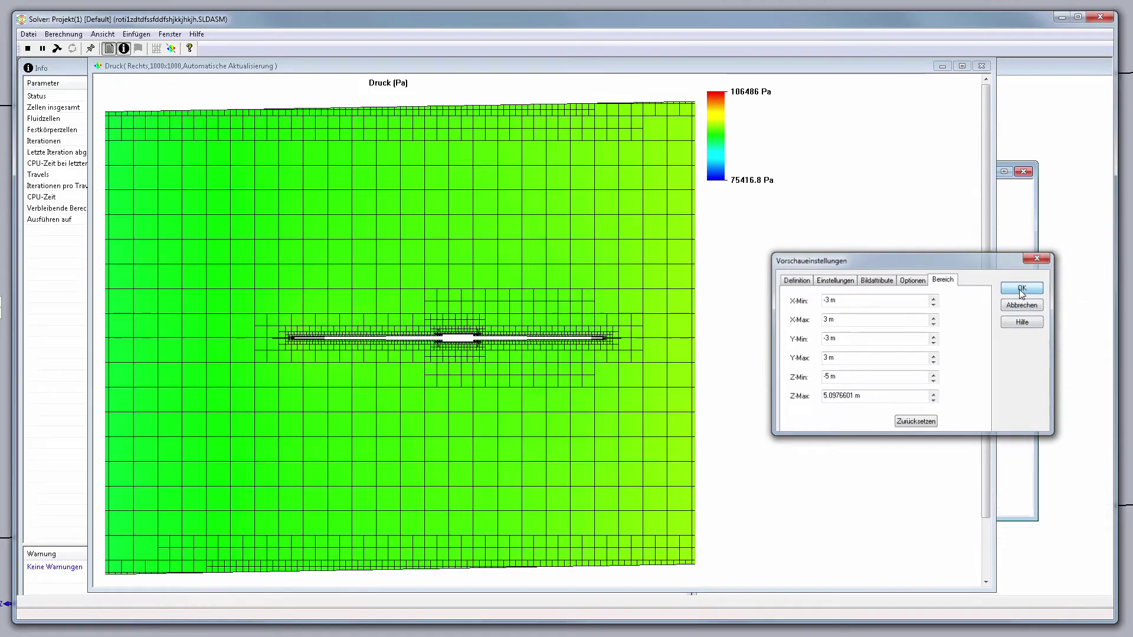
# Step: Enlarge the Geschwindigkeit preview window and move it up-left while the solver reaches iteration 60
pyautogui.moveTo(853, 372); pyautogui.dragTo(1007, 365)
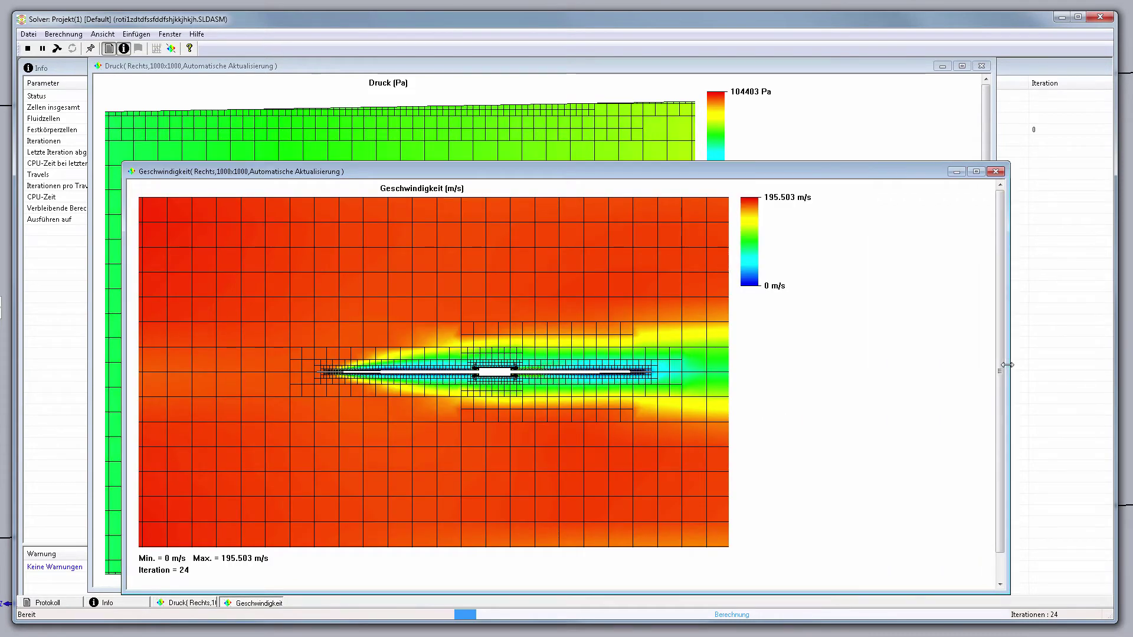
pyautogui.moveTo(834, 163)
pyautogui.mouseDown()
pyautogui.moveTo(833, 112)
pyautogui.moveTo(878, 123)
pyautogui.mouseUp()
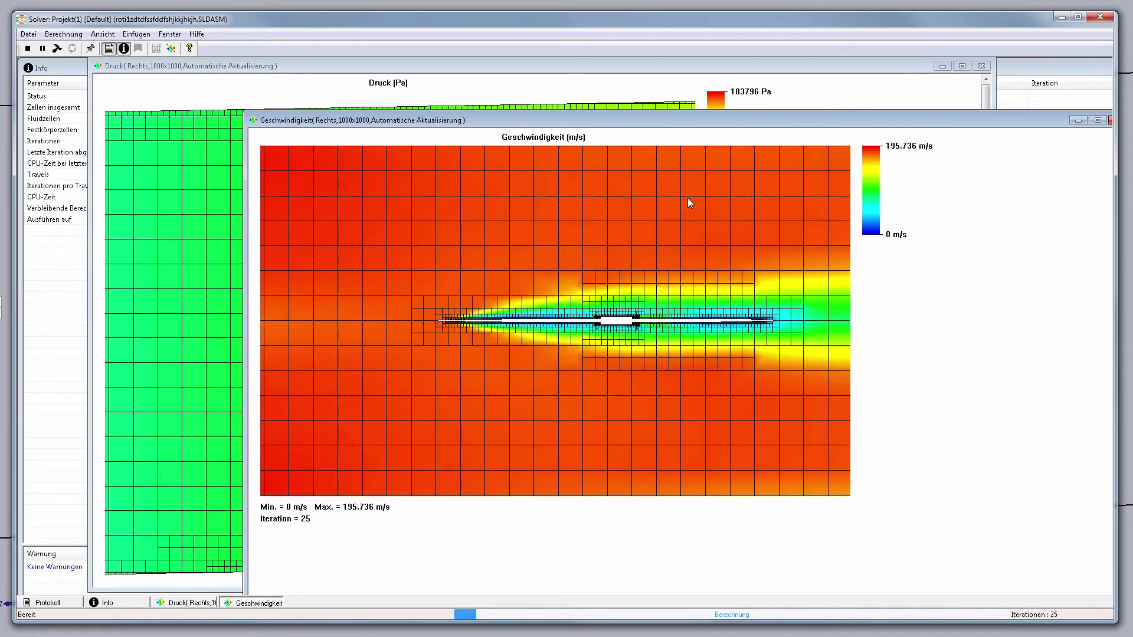
pyautogui.moveTo(818, 121); pyautogui.dragTo(668, 90)
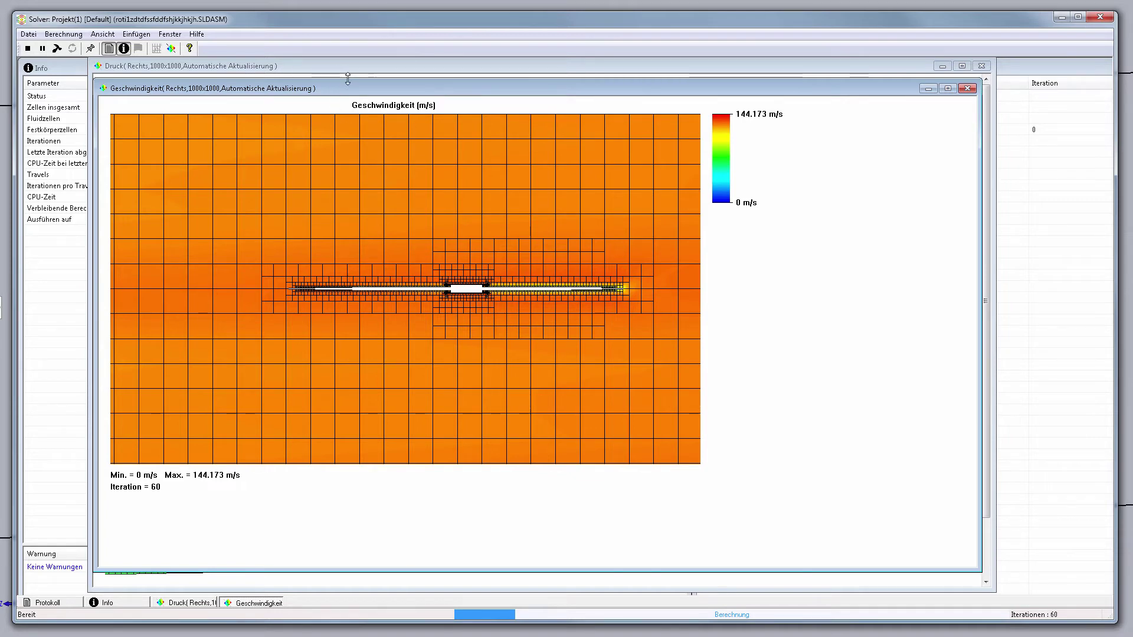
# Step: Bring the Druck pressure plot forward and move it right, uncovering the velocity plot
pyautogui.moveTo(353, 86); pyautogui.dragTo(551, 79)
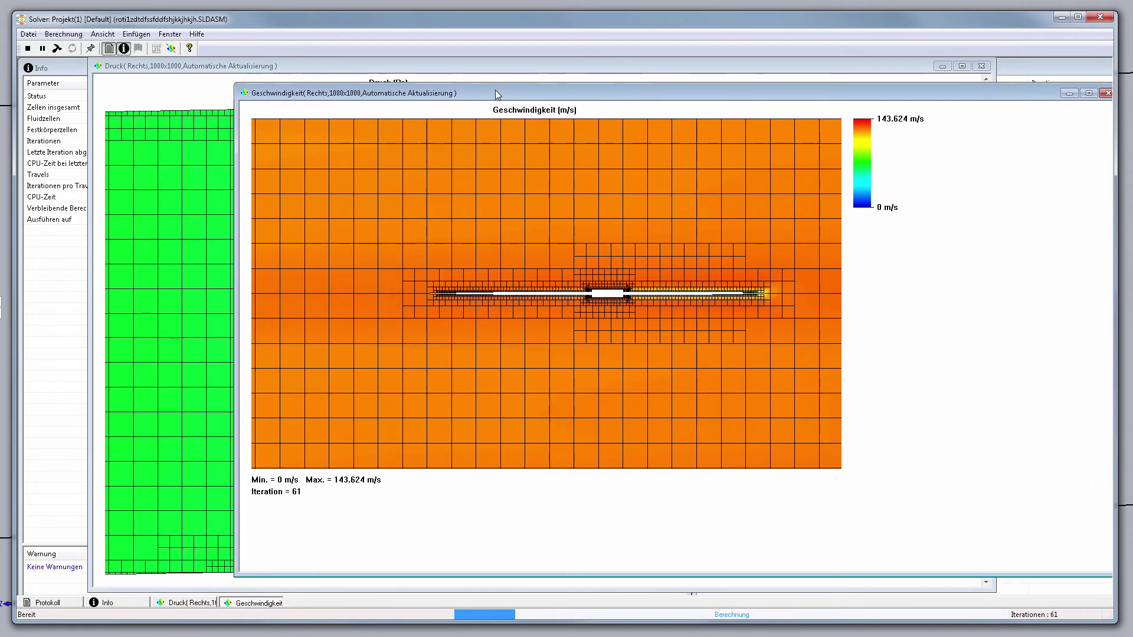
pyautogui.moveTo(498, 55); pyautogui.dragTo(495, 57)
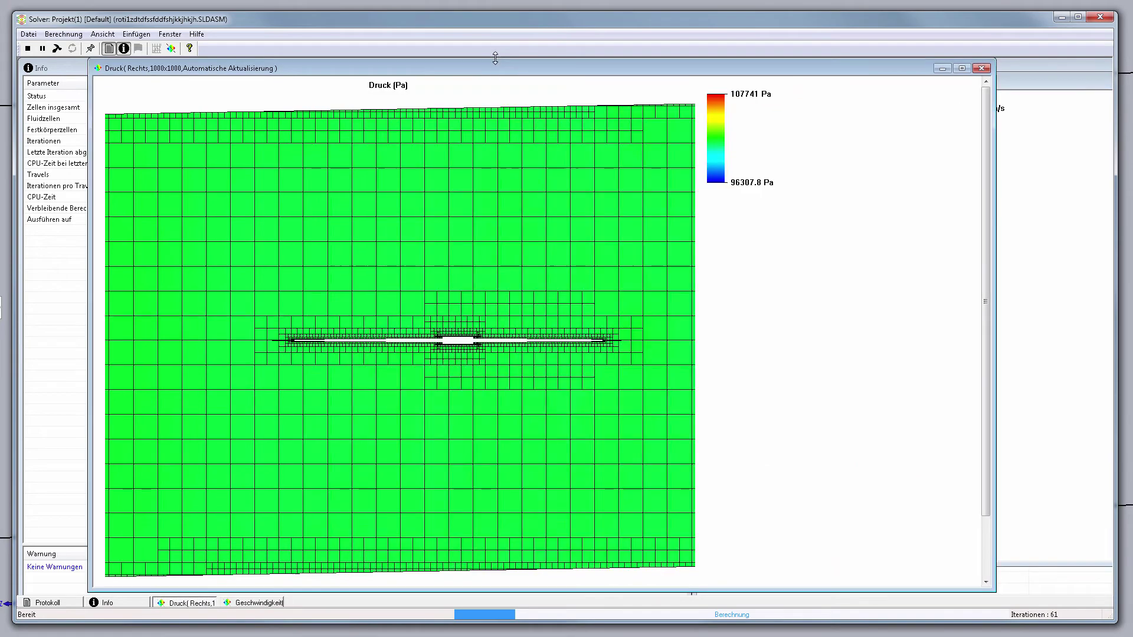
pyautogui.moveTo(618, 66); pyautogui.dragTo(986, 151)
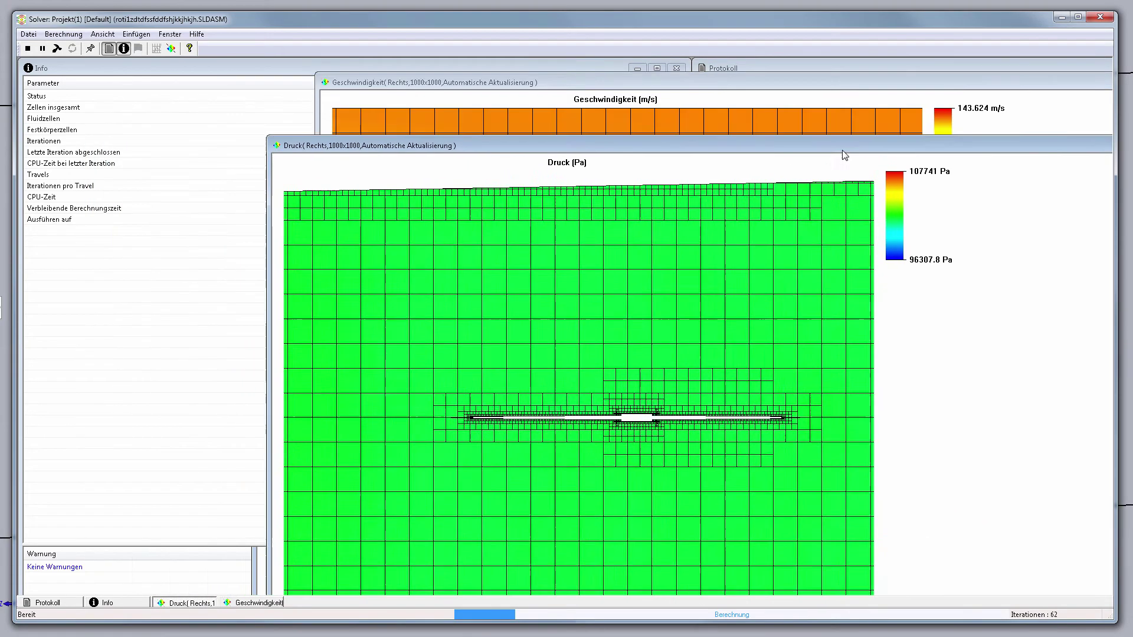
# Step: Position the Geschwindigkeit plot beside it and start a new preview with Vorschau einfügen
pyautogui.click(678, 84)
pyautogui.moveTo(678, 84)
pyautogui.mouseDown()
pyautogui.moveTo(867, 100)
pyautogui.moveTo(826, 93)
pyautogui.mouseUp()
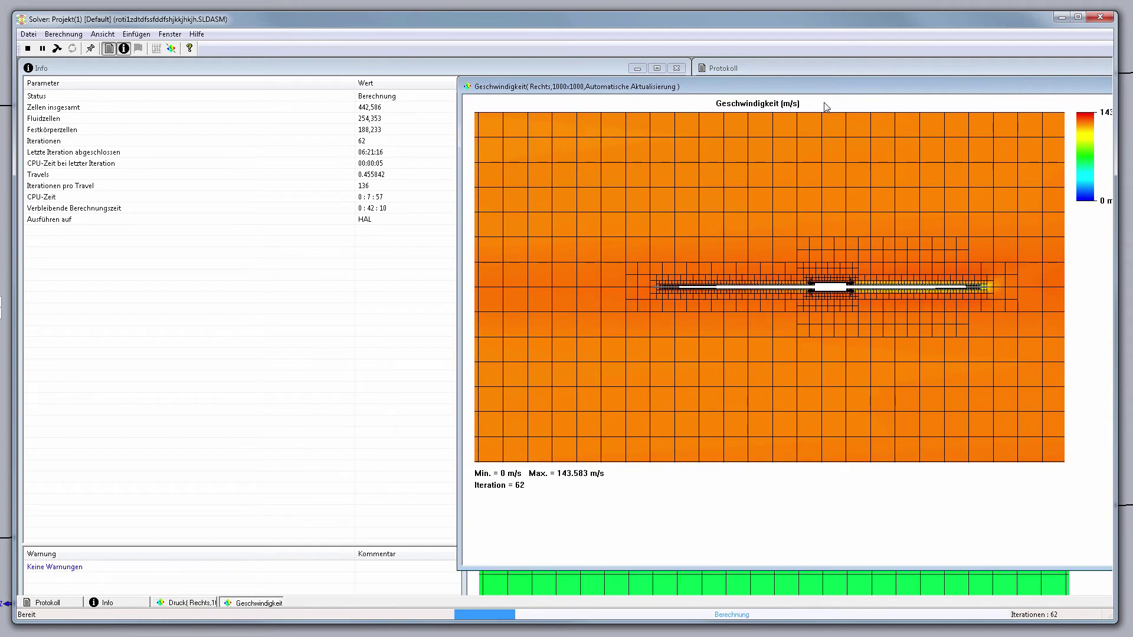
pyautogui.moveTo(856, 89); pyautogui.dragTo(818, 77)
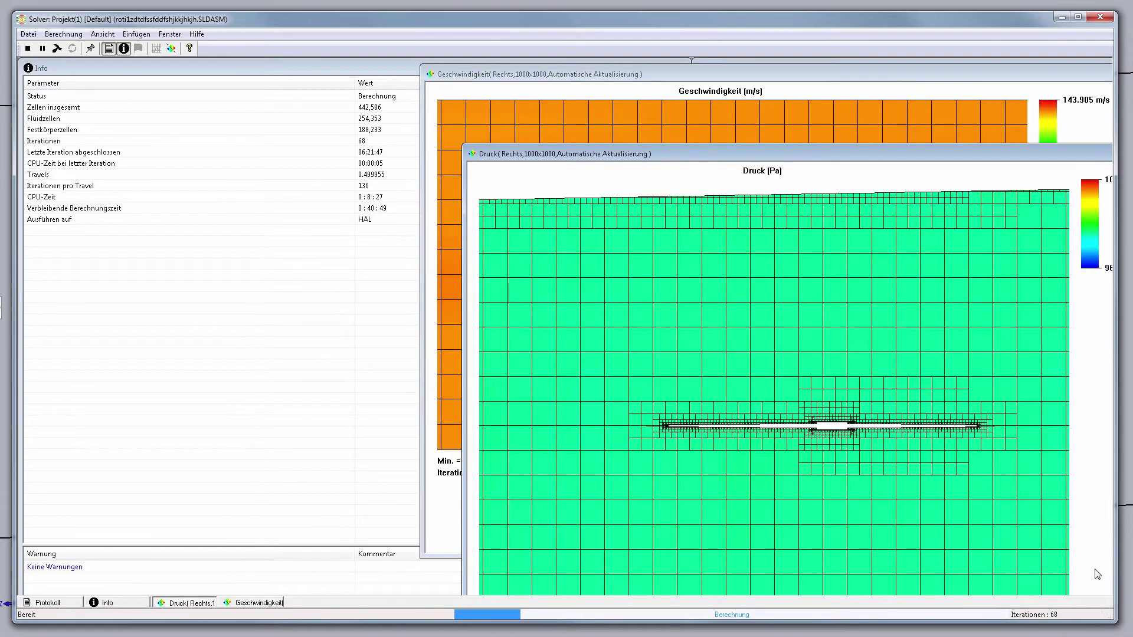
pyautogui.click(933, 75)
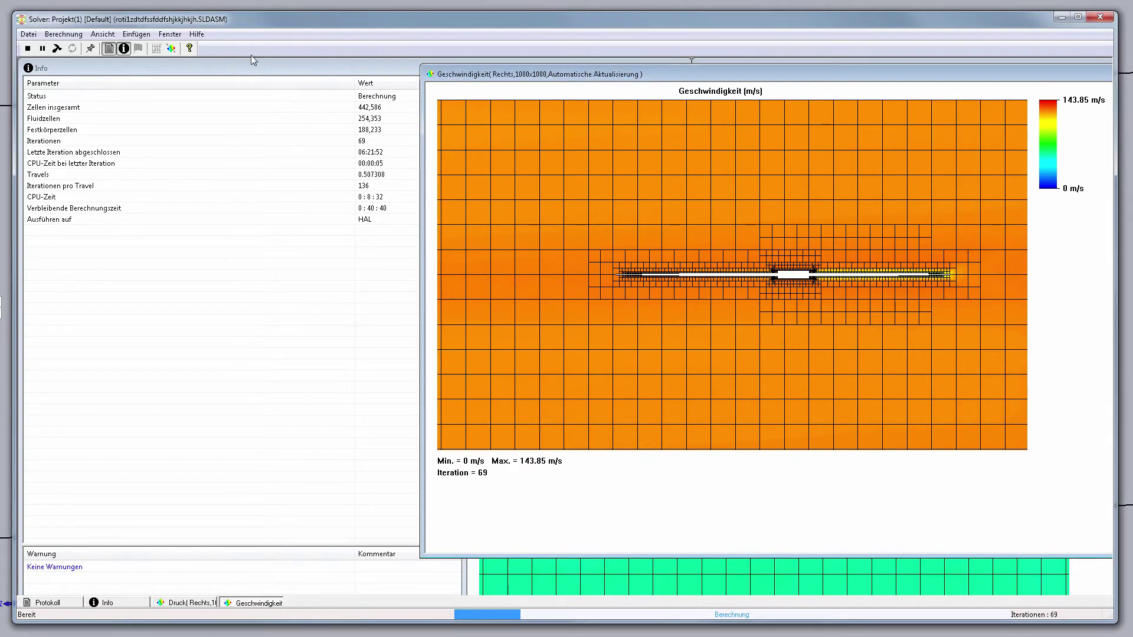
pyautogui.click(171, 48)
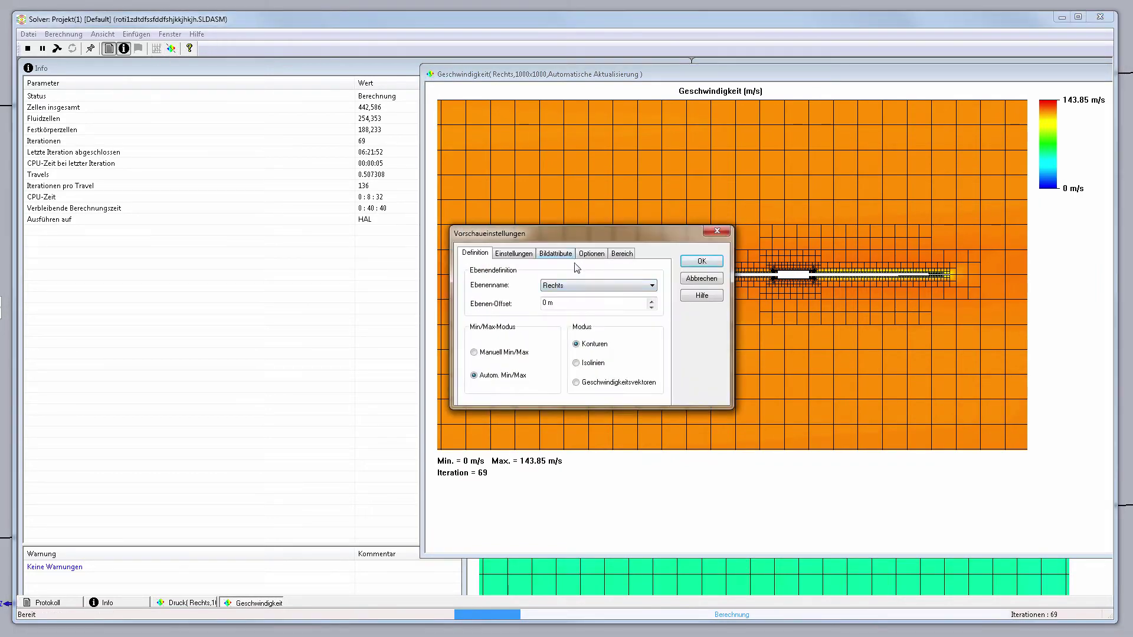
# Step: Set the new preview to plot Geschwindigkeit with a manual min/max colour range
pyautogui.moveTo(569, 233); pyautogui.dragTo(913, 434)
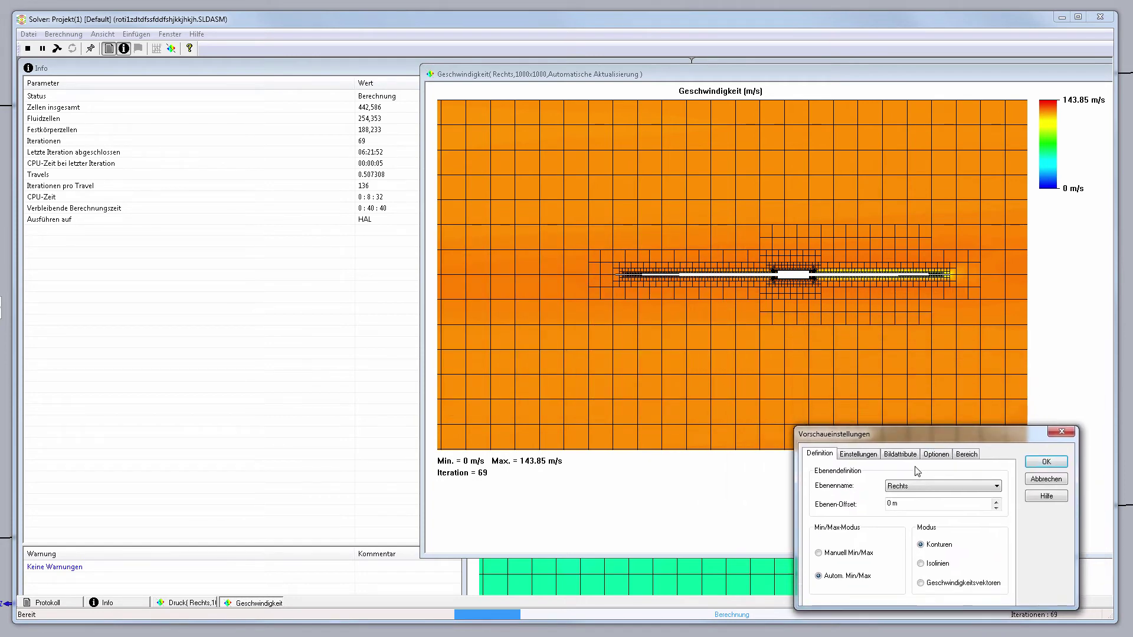
pyautogui.click(865, 455)
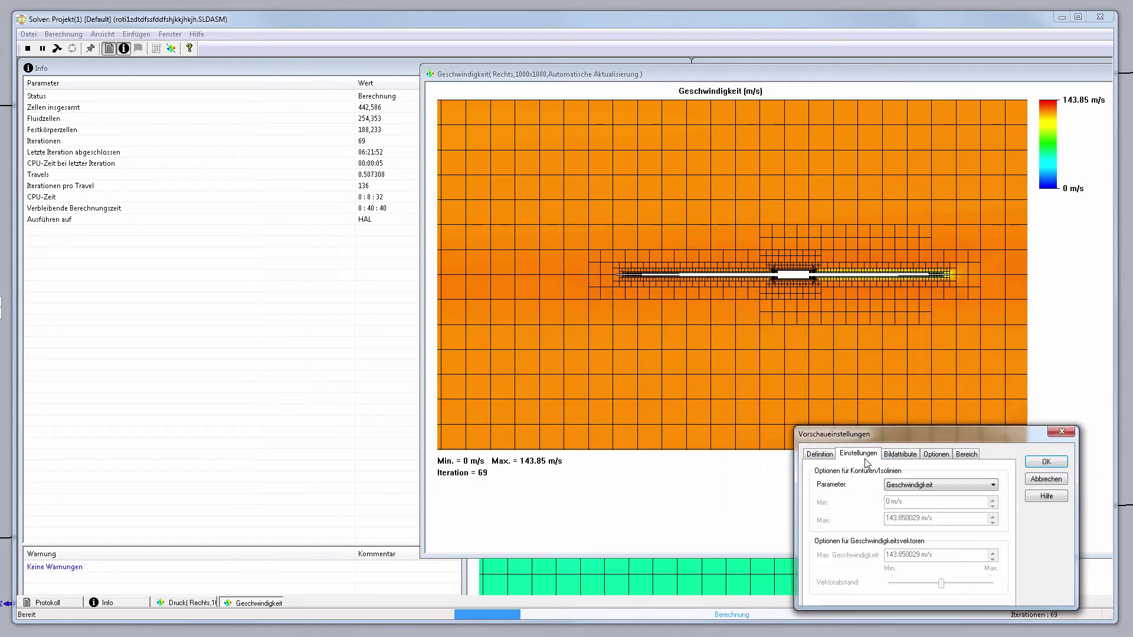
pyautogui.click(921, 486)
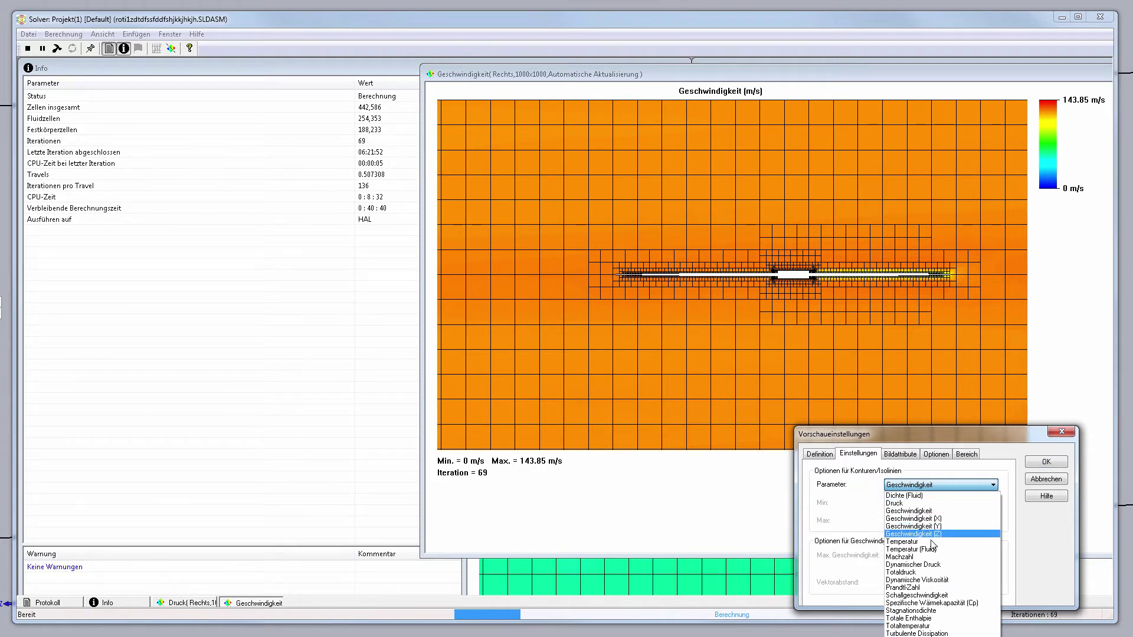
pyautogui.click(931, 542)
pyautogui.click(952, 487)
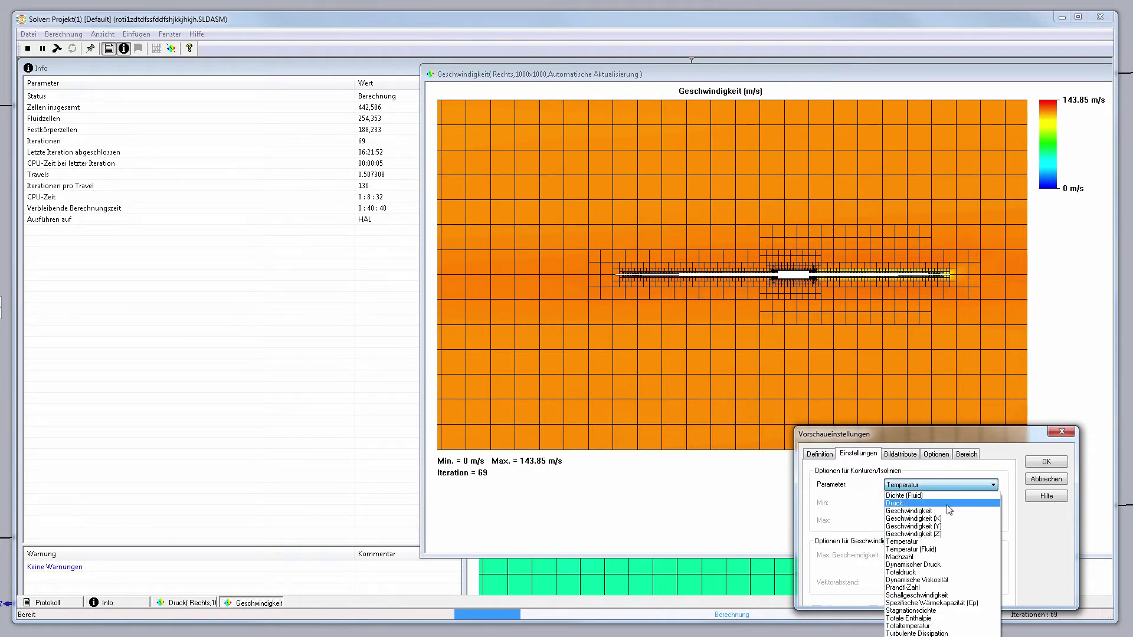
pyautogui.click(950, 509)
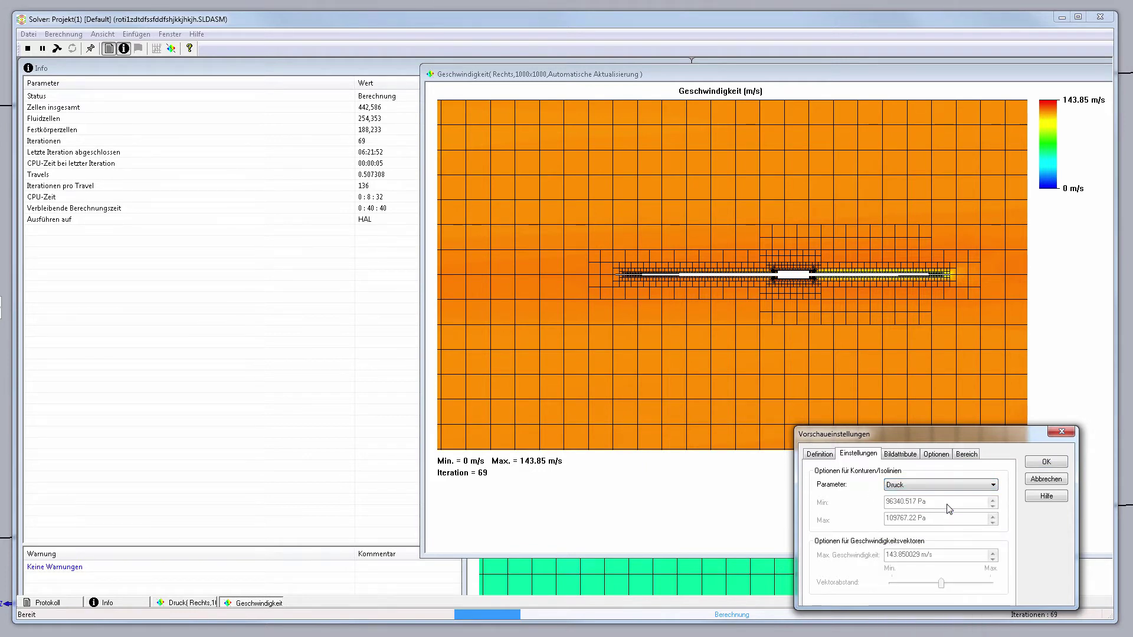
pyautogui.click(830, 457)
pyautogui.click(860, 555)
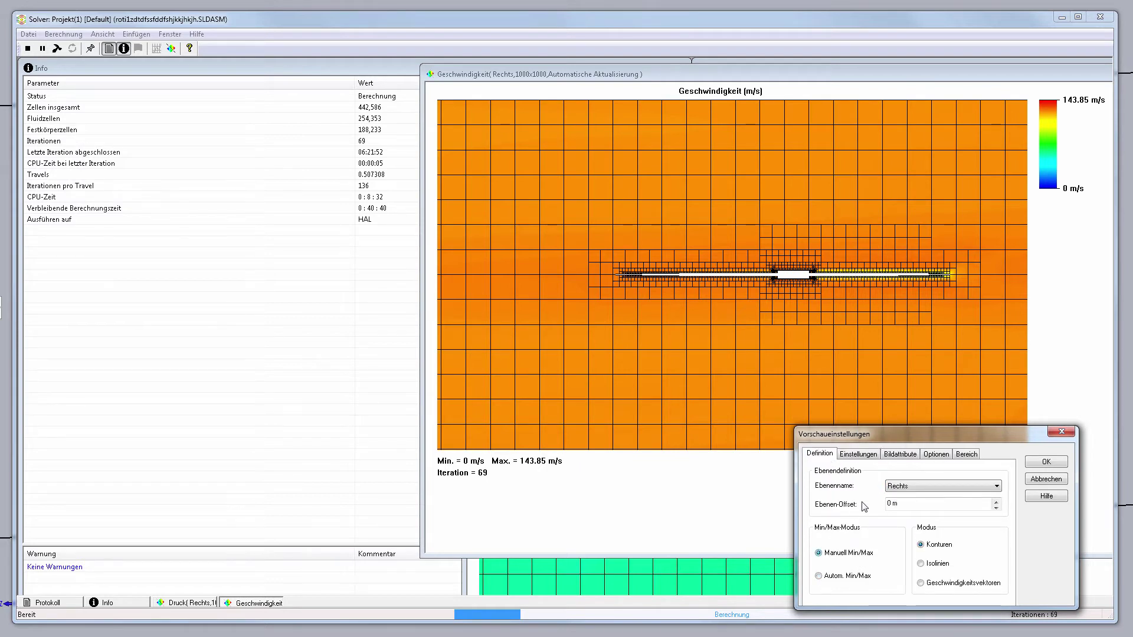
pyautogui.click(859, 457)
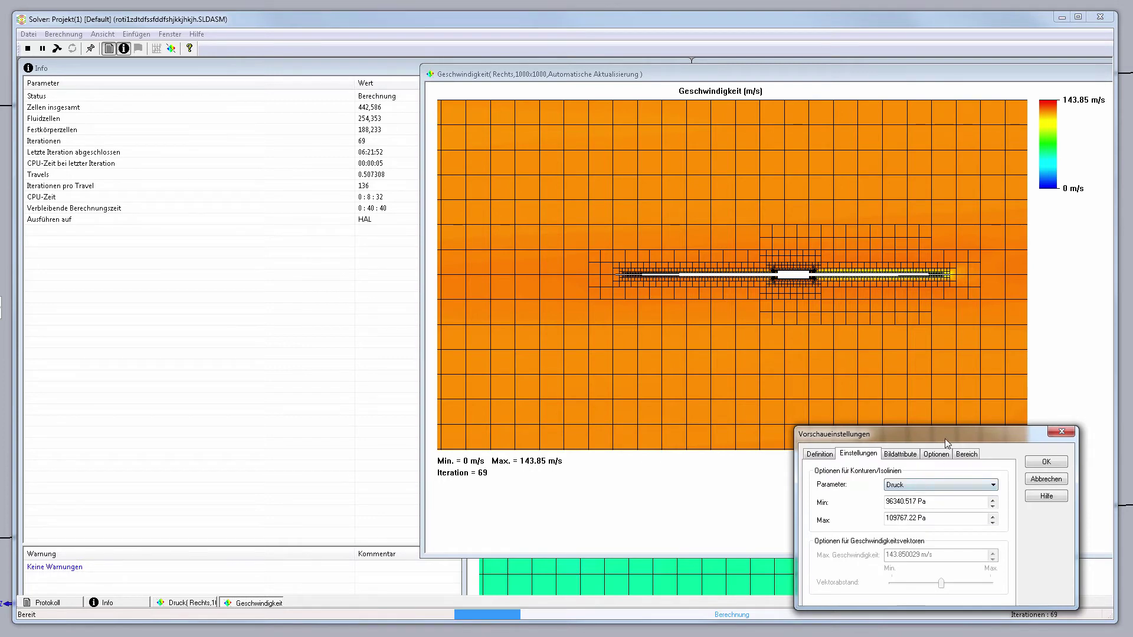
pyautogui.moveTo(946, 440); pyautogui.dragTo(840, 499)
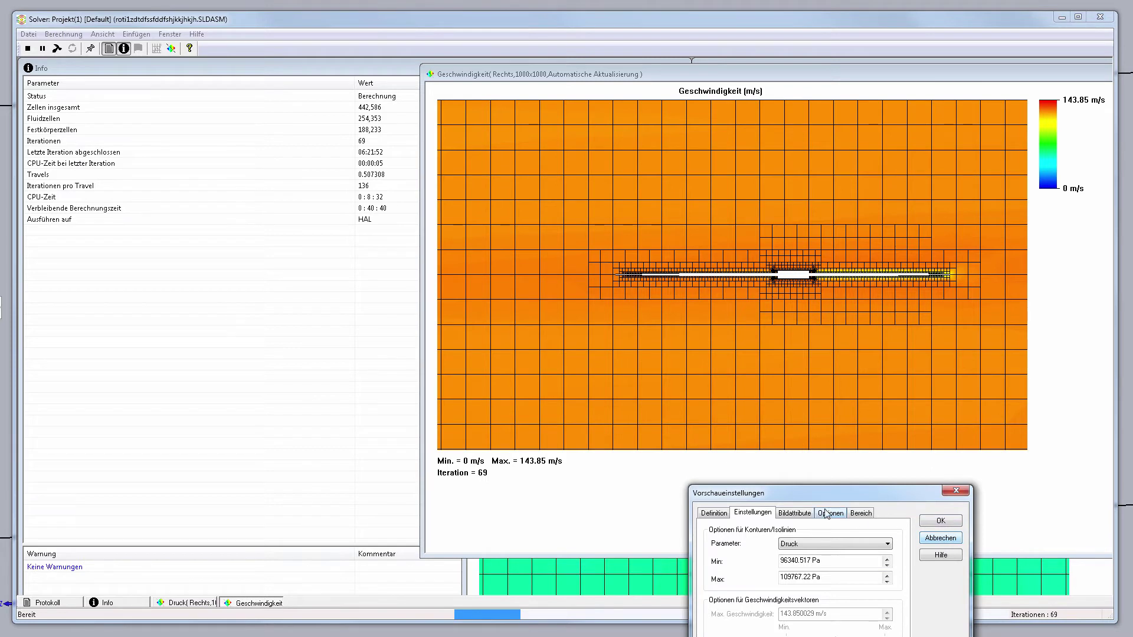
pyautogui.click(817, 544)
pyautogui.click(817, 372)
# Step: Set the manual velocity range to 100–135 m/s
pyautogui.moveTo(798, 561); pyautogui.dragTo(779, 561)
pyautogui.write('100')
pyautogui.moveTo(849, 578); pyautogui.dragTo(767, 581)
pyautogui.write('1')
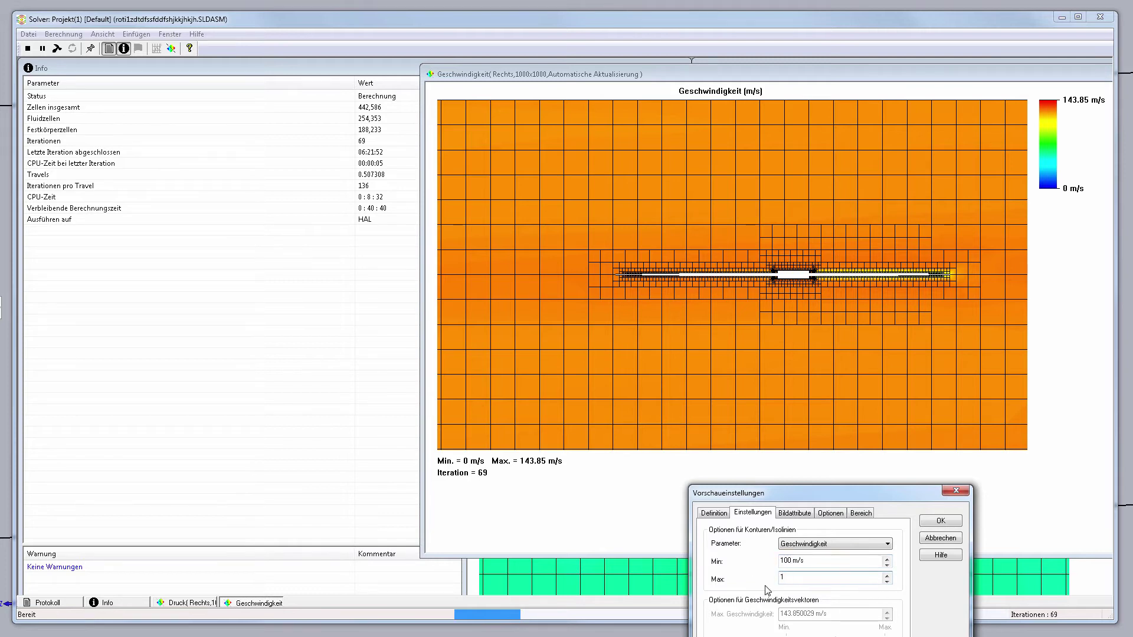
pyautogui.write('35')
pyautogui.click(852, 559)
# Step: Set Z-Min/Z-Max to ±5.0976601 m on Bereich and create the velocity preview
pyautogui.click(826, 514)
pyautogui.click(860, 512)
pyautogui.moveTo(747, 610); pyautogui.dragTo(739, 613)
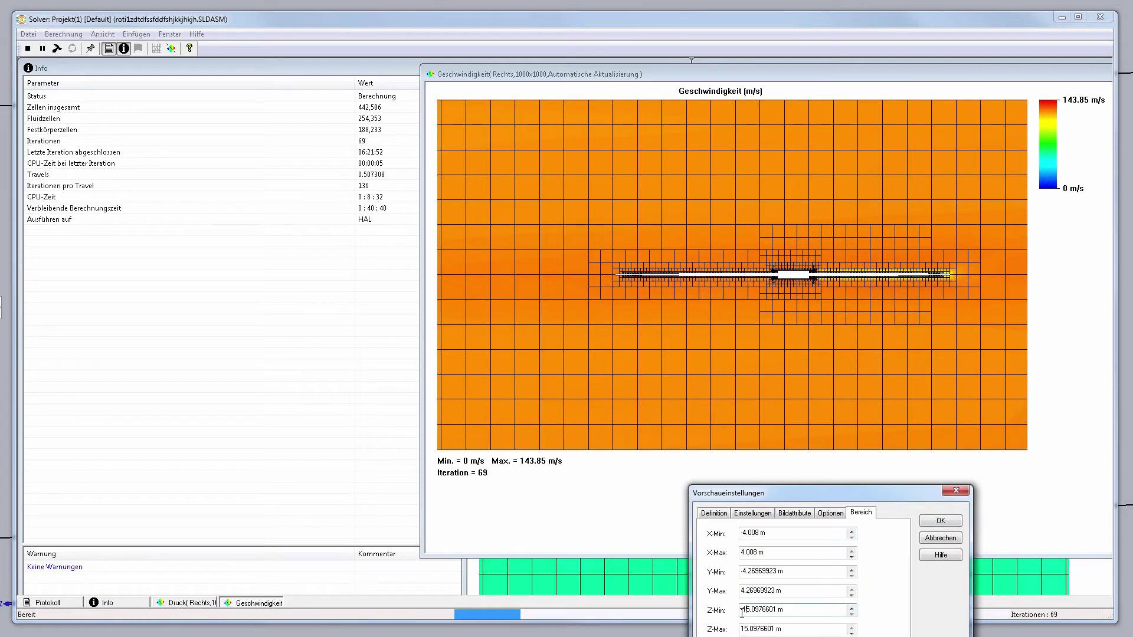
pyautogui.press('Delete')
pyautogui.moveTo(750, 629); pyautogui.dragTo(741, 629)
pyautogui.press('Delete')
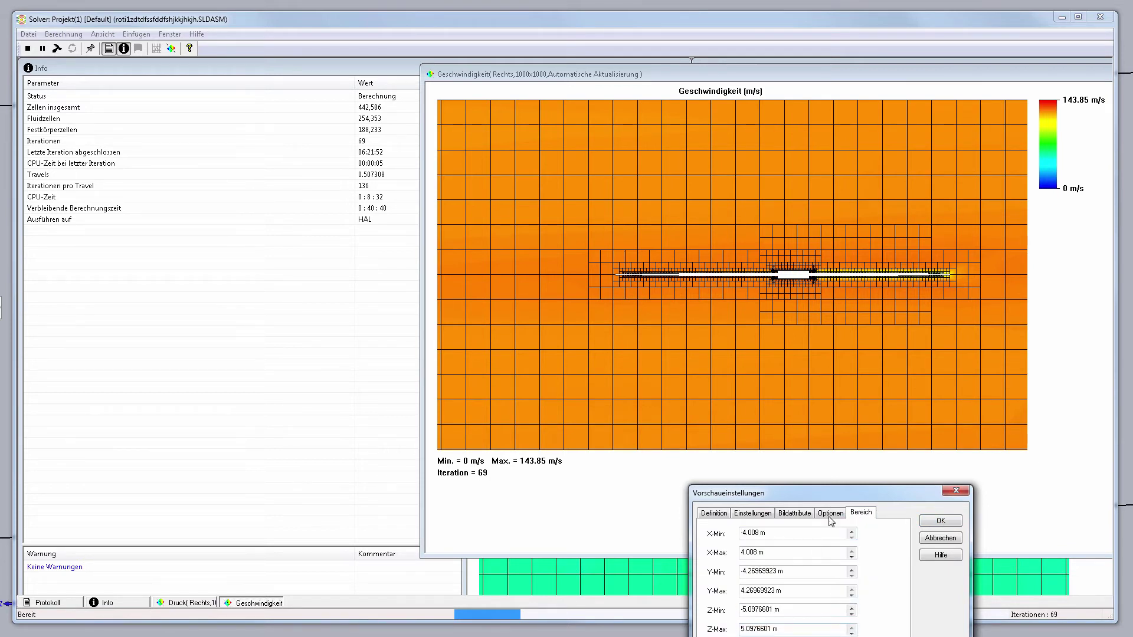
pyautogui.click(715, 513)
pyautogui.click(756, 513)
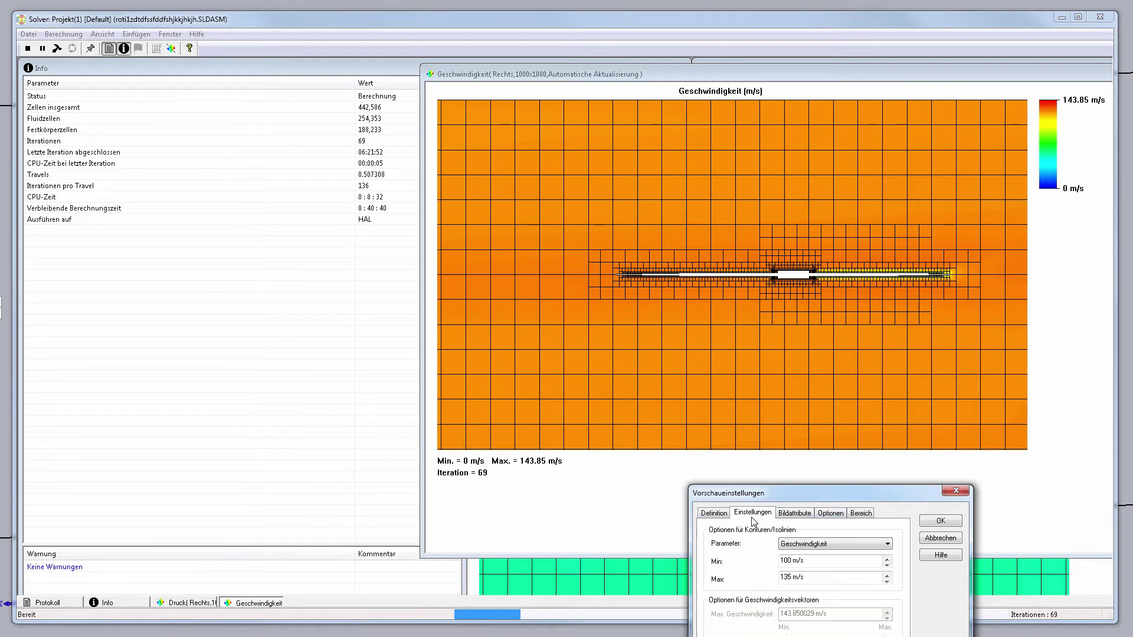
pyautogui.click(795, 513)
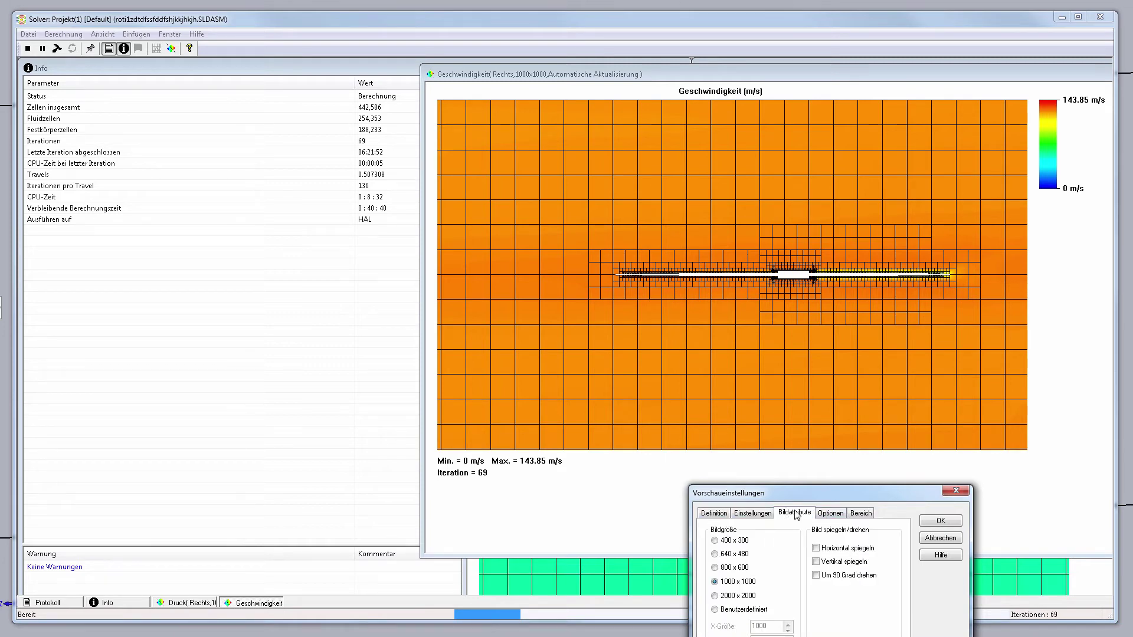
pyautogui.click(941, 521)
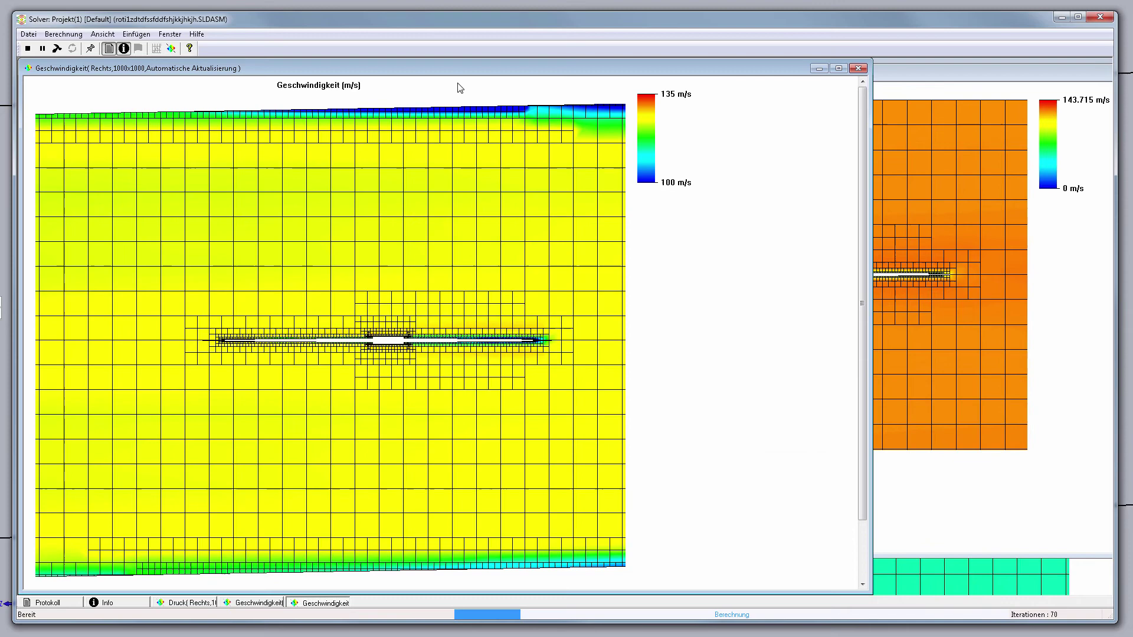
pyautogui.moveTo(478, 69)
pyautogui.mouseDown()
pyautogui.moveTo(817, 58)
pyautogui.moveTo(806, 59)
pyautogui.mouseUp()
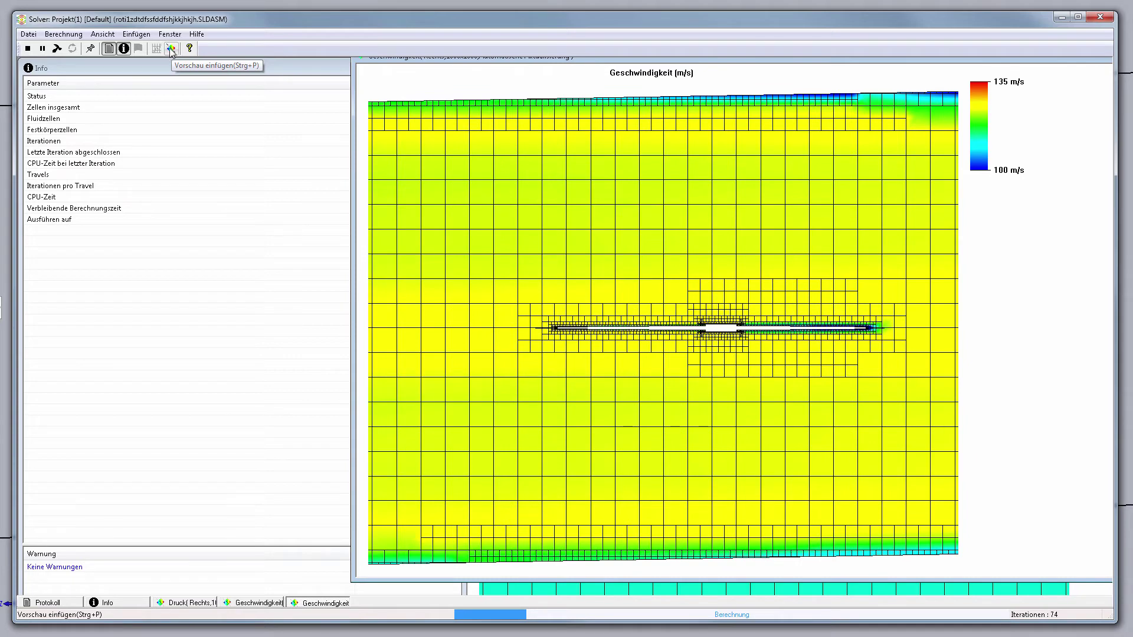
# Step: Cancel the preview settings, move Druck up-left, bring Geschwindigkeit forward, and reopen Vorschau einfügen
pyautogui.click(172, 51)
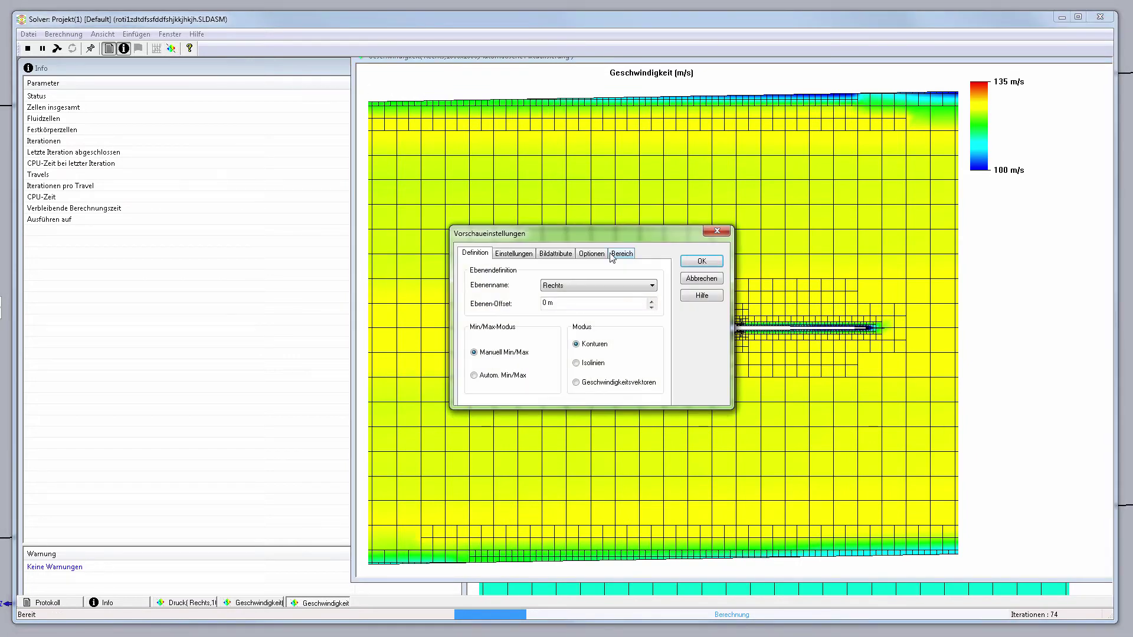
pyautogui.click(713, 277)
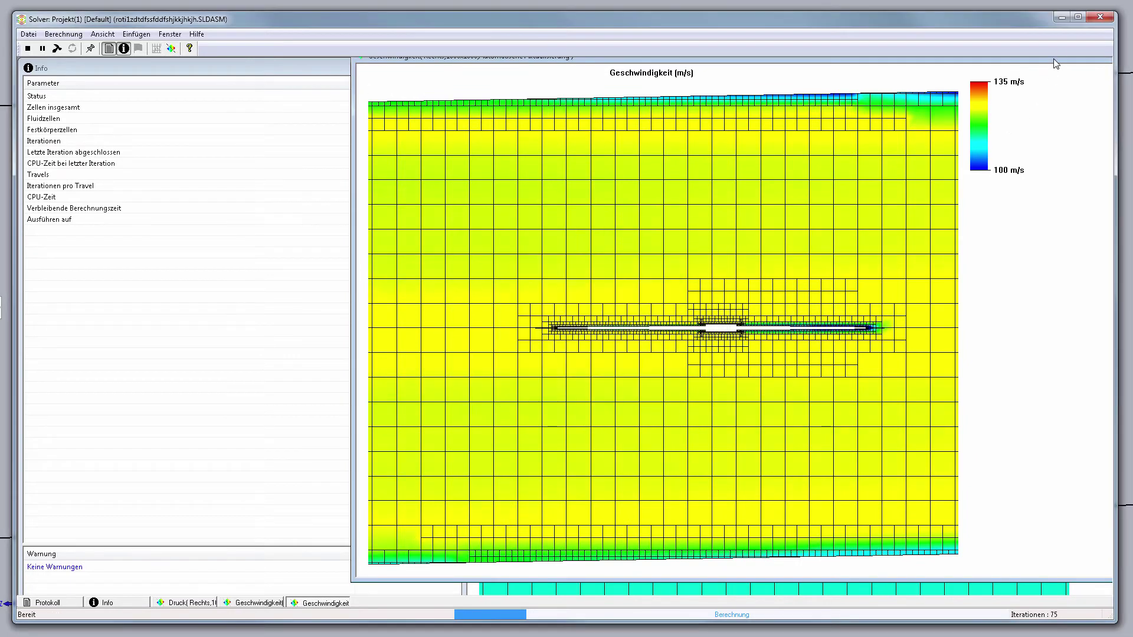
pyautogui.click(841, 587)
pyautogui.moveTo(986, 155); pyautogui.dragTo(887, 101)
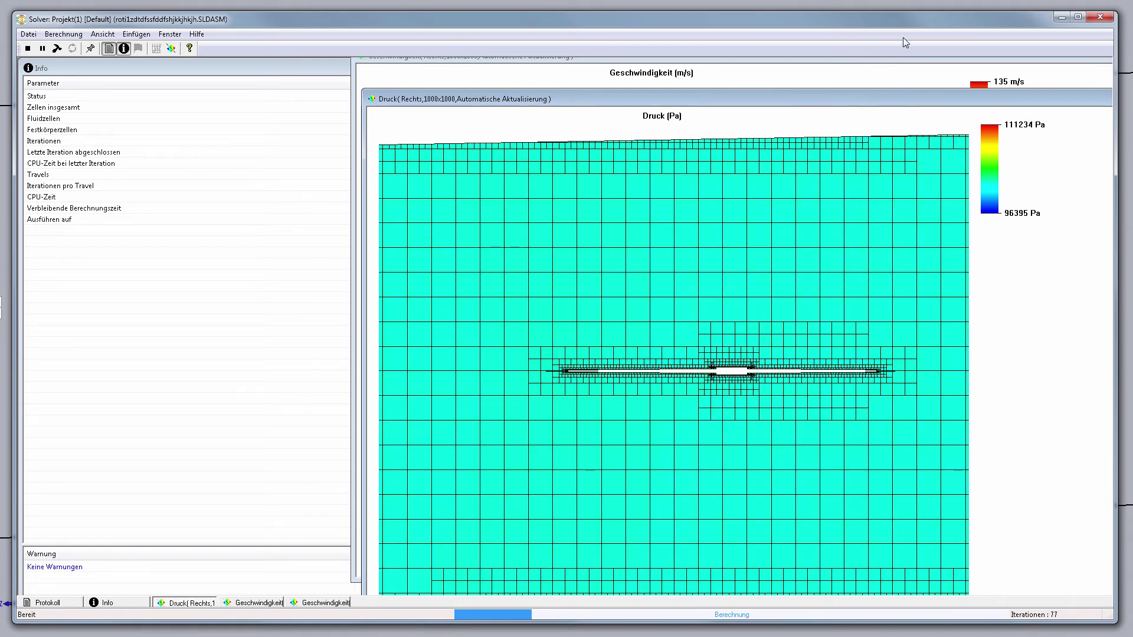
pyautogui.click(903, 71)
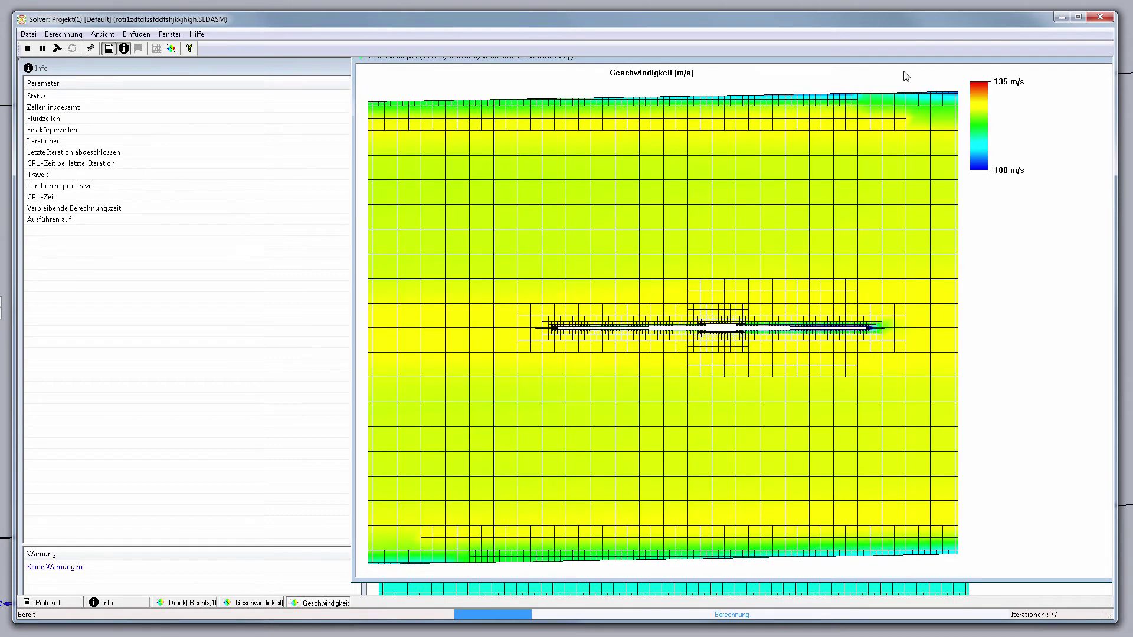
pyautogui.click(171, 49)
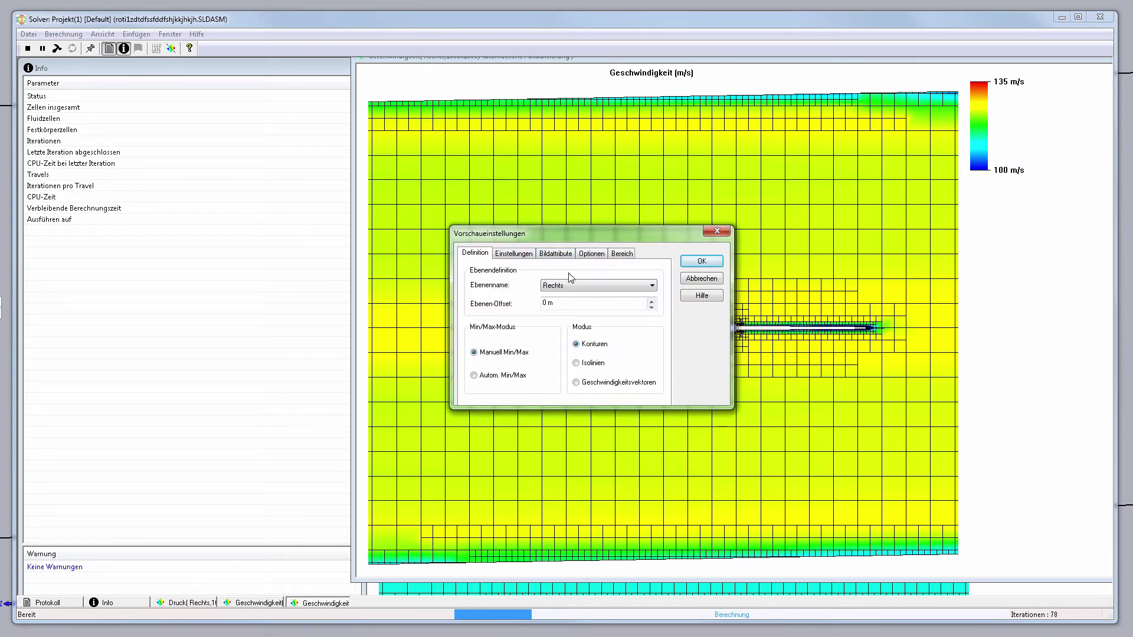
# Step: Set the preview contour range to Min 100 and Max 130 m/s
pyautogui.click(519, 253)
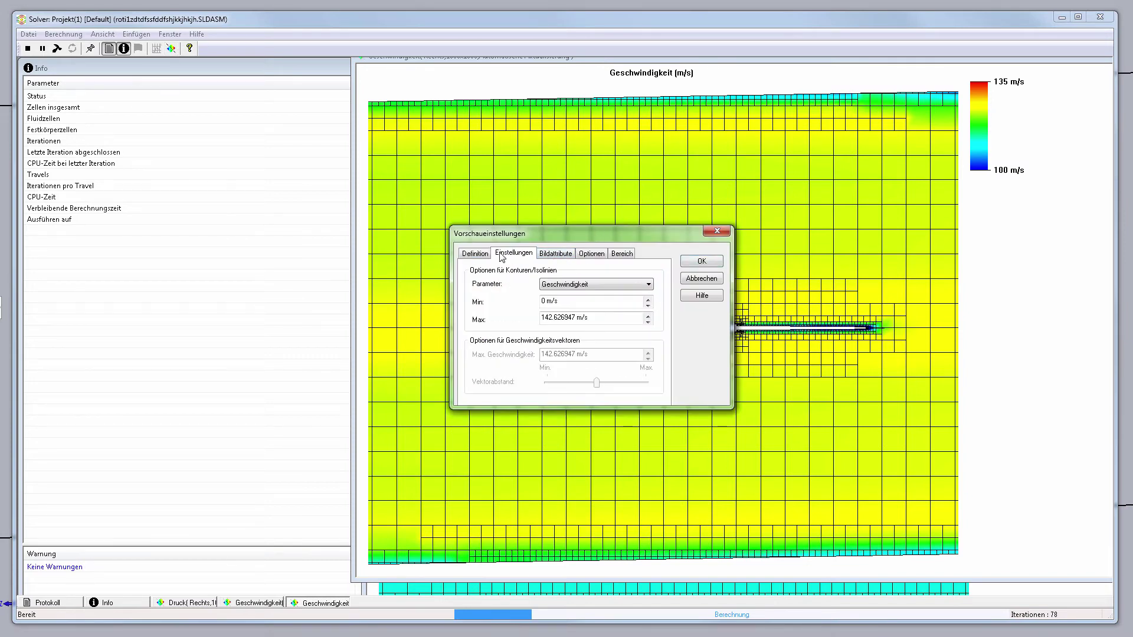
pyautogui.click(474, 253)
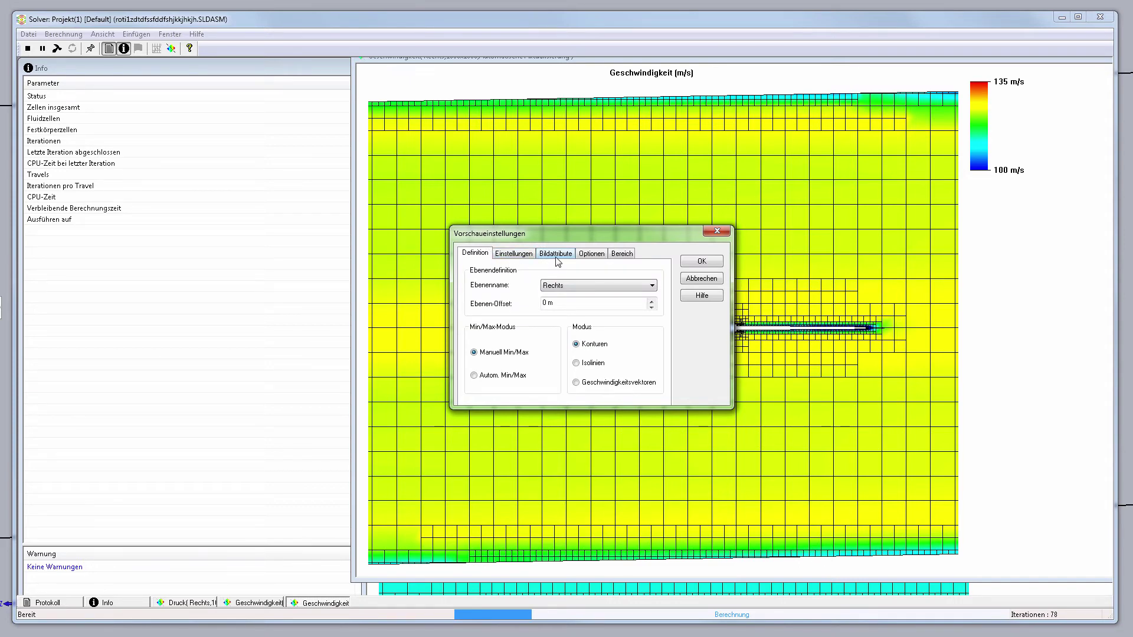
pyautogui.click(520, 255)
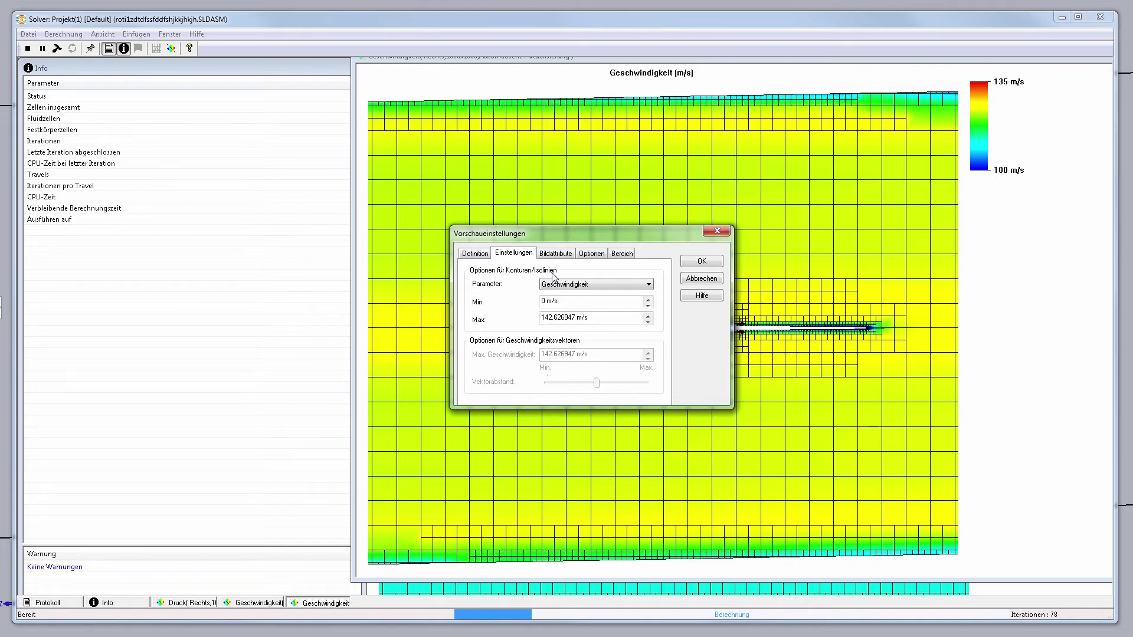
pyautogui.doubleClick(593, 304)
pyautogui.write('100')
pyautogui.press('Tab')
pyautogui.write('130')
pyautogui.moveTo(604, 307); pyautogui.dragTo(548, 306)
# Step: Change the Bereich Z limits to about ±4 m
pyautogui.click(563, 257)
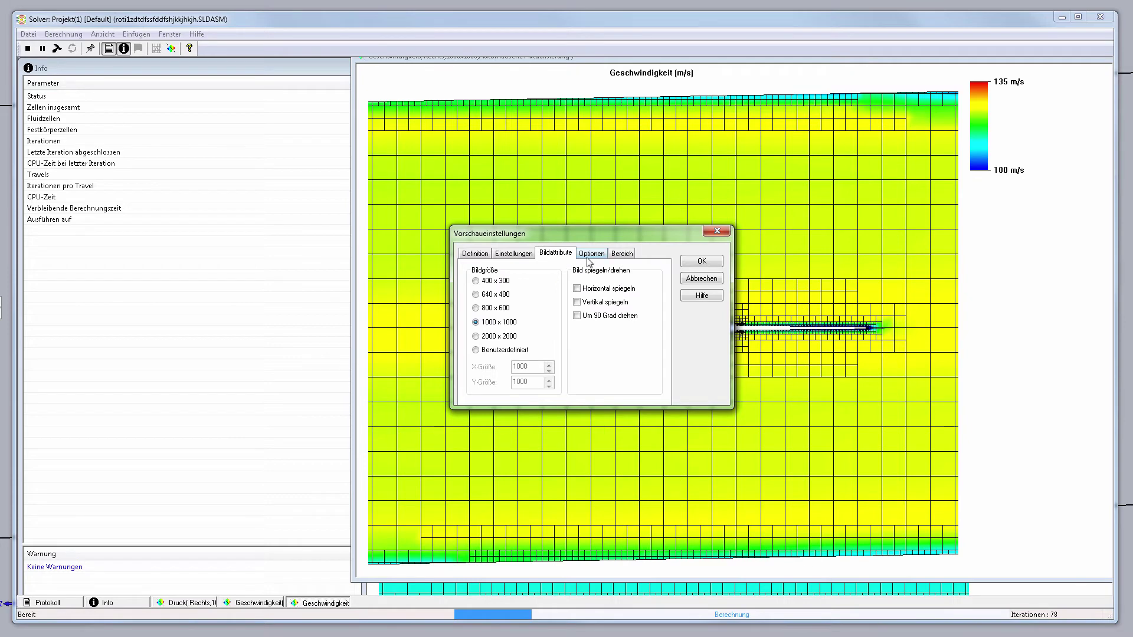
pyautogui.click(590, 259)
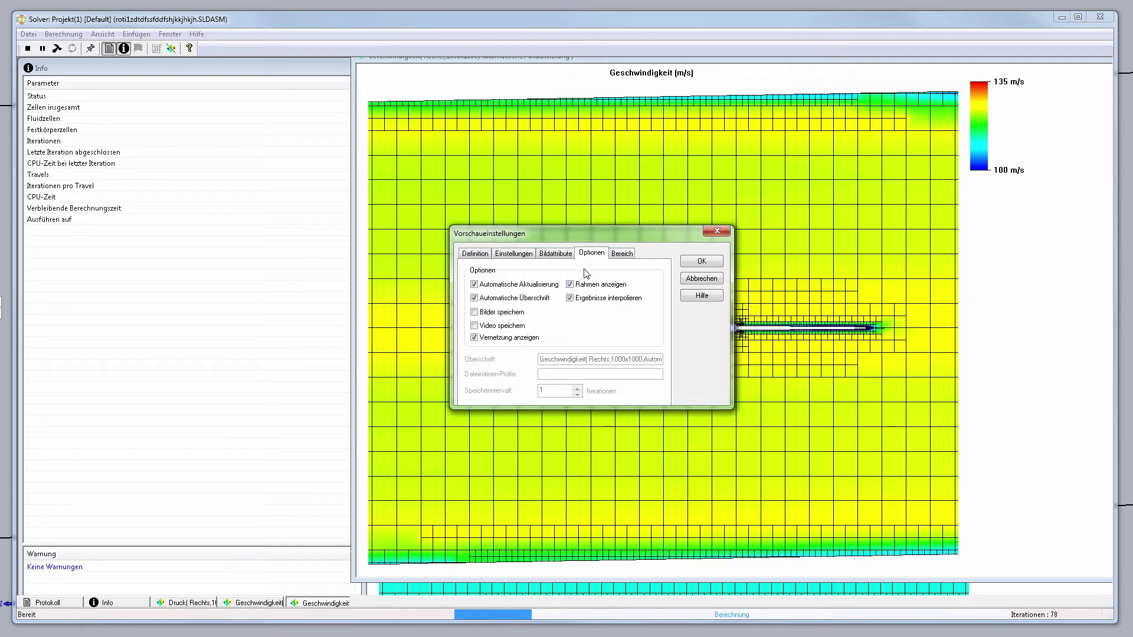
pyautogui.click(622, 253)
pyautogui.moveTo(510, 353); pyautogui.dragTo(507, 352)
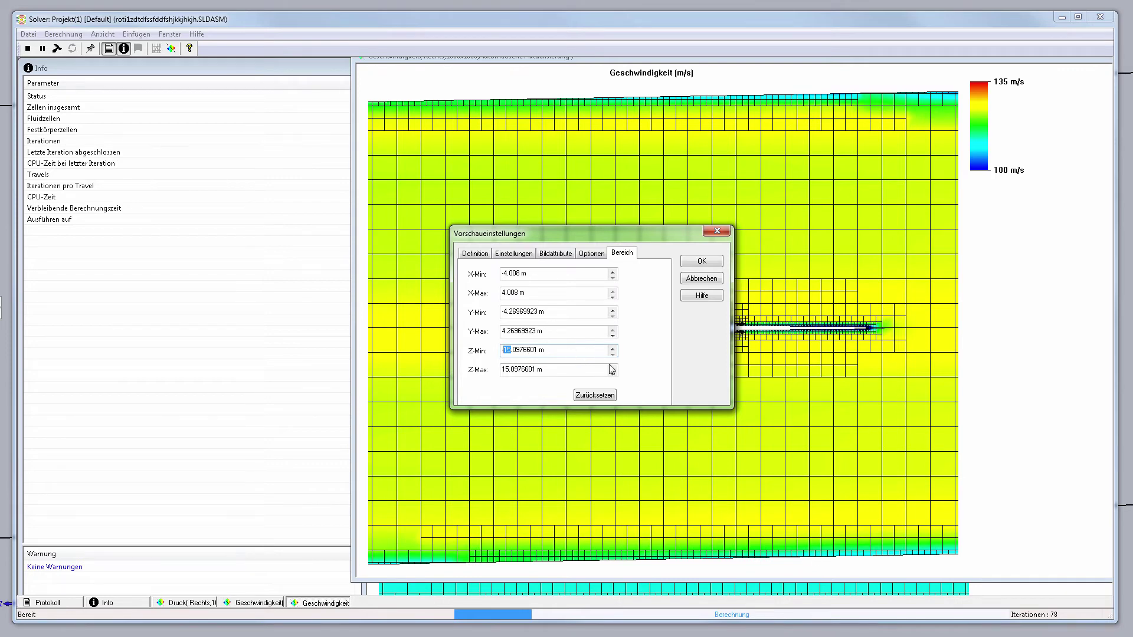
pyautogui.moveTo(614, 235); pyautogui.dragTo(852, 257)
pyautogui.write('4')
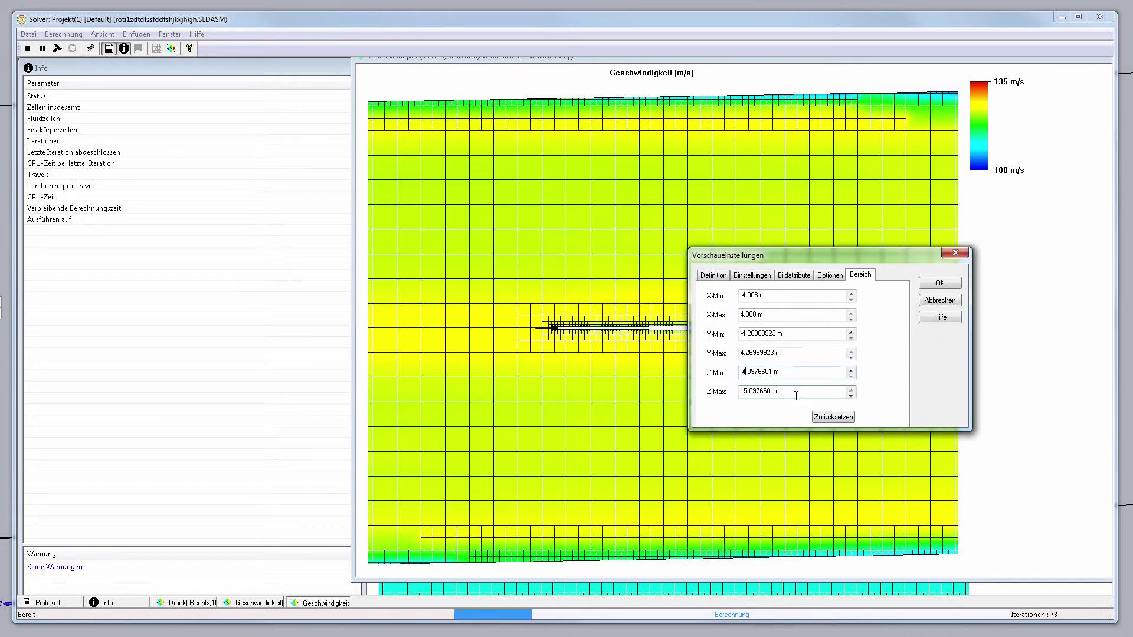
pyautogui.press('Tab')
pyautogui.write('4')
pyautogui.hotkey('shift', 'Tab')
pyautogui.hotkey('shift', 'Tab')
# Step: Set the X and Y limits to ±2 m and apply the close-up velocity preview
pyautogui.click(801, 353)
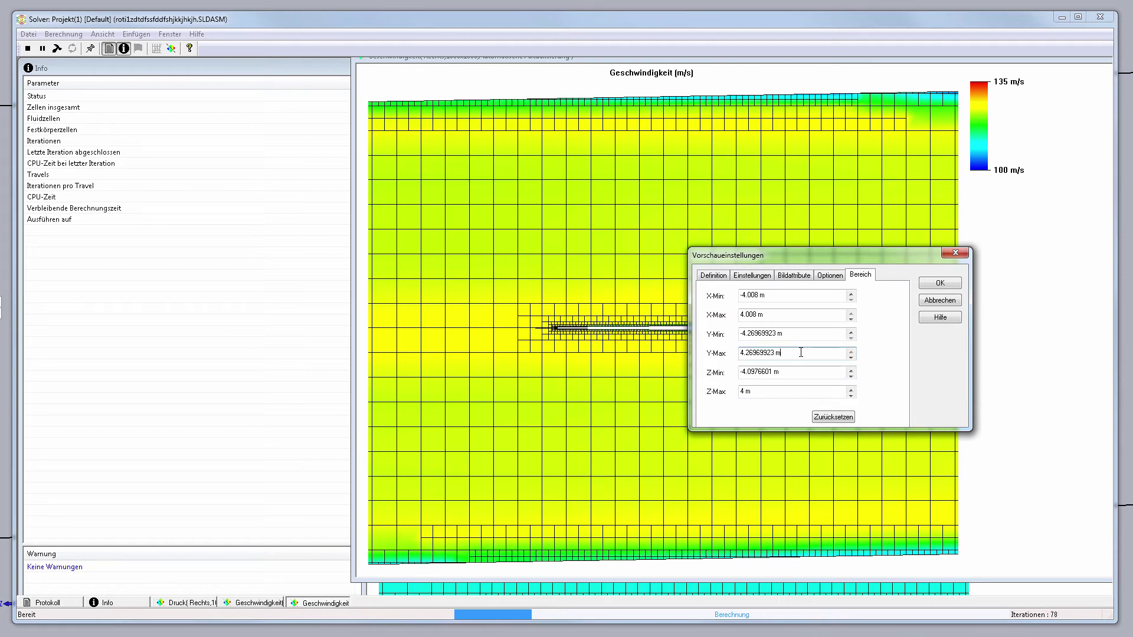
pyautogui.moveTo(800, 352)
pyautogui.mouseDown()
pyautogui.moveTo(738, 353)
pyautogui.moveTo(745, 334)
pyautogui.mouseUp()
pyautogui.write('2')
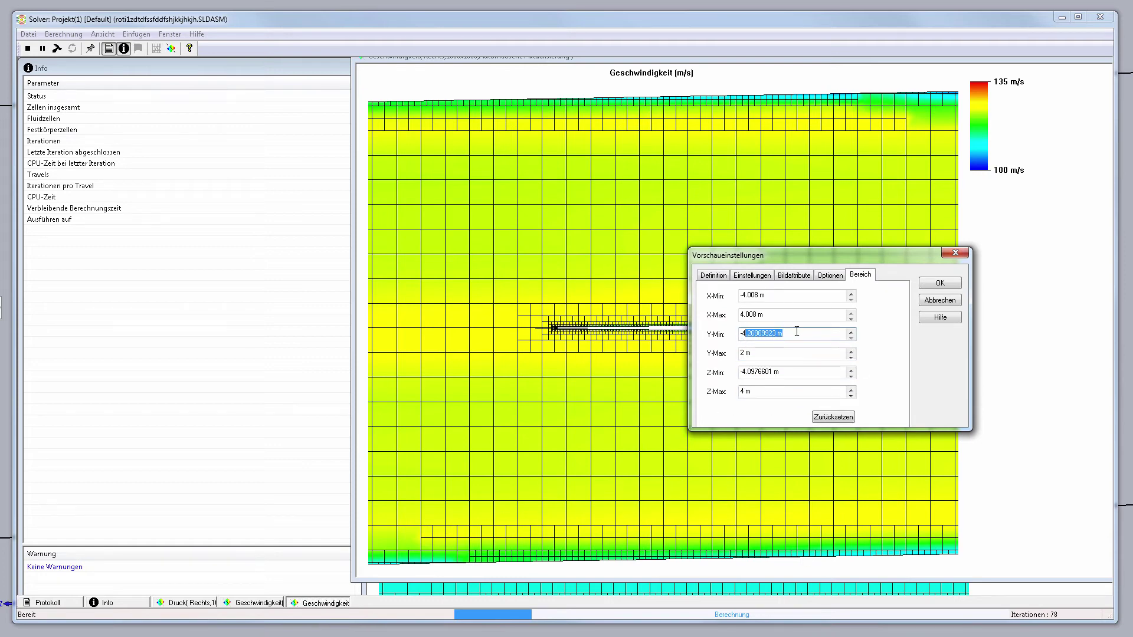
pyautogui.write('2')
pyautogui.hotkey('shift', 'Tab')
pyautogui.write('2')
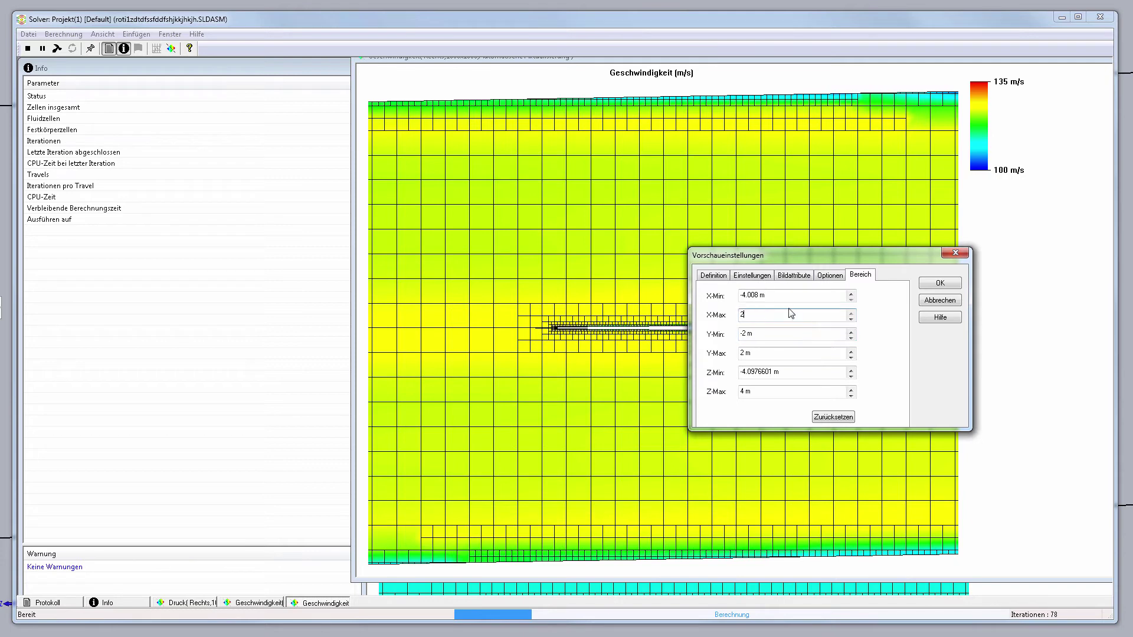
pyautogui.hotkey('shift', 'Tab')
pyautogui.write('2')
pyautogui.press('Home')
pyautogui.write('-')
pyautogui.click(939, 283)
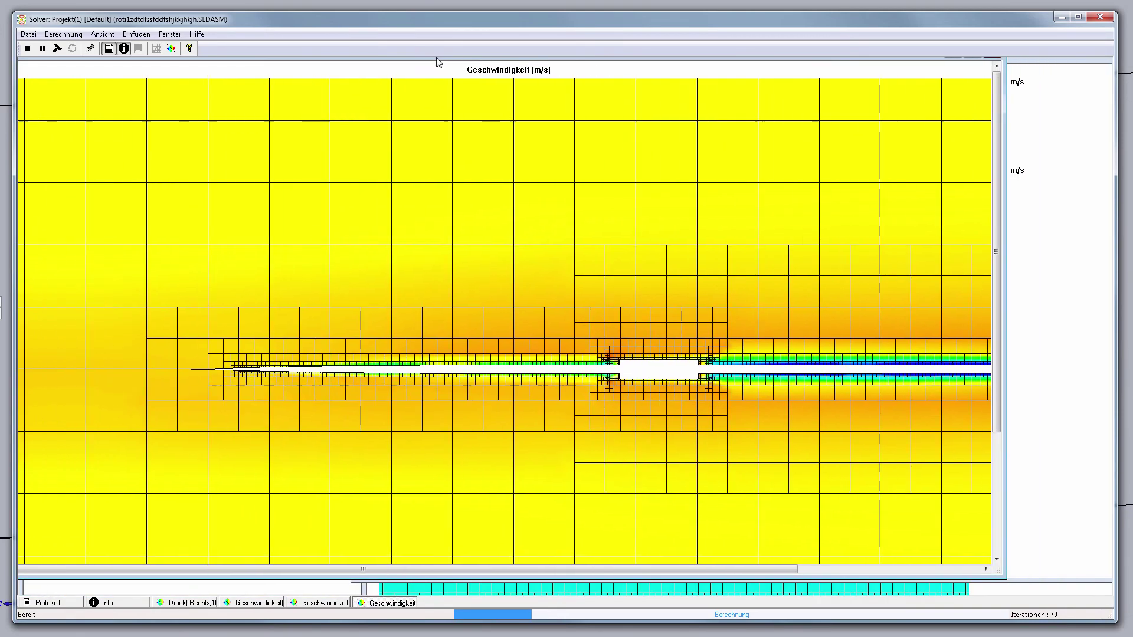
pyautogui.moveTo(623, 574); pyautogui.dragTo(712, 572)
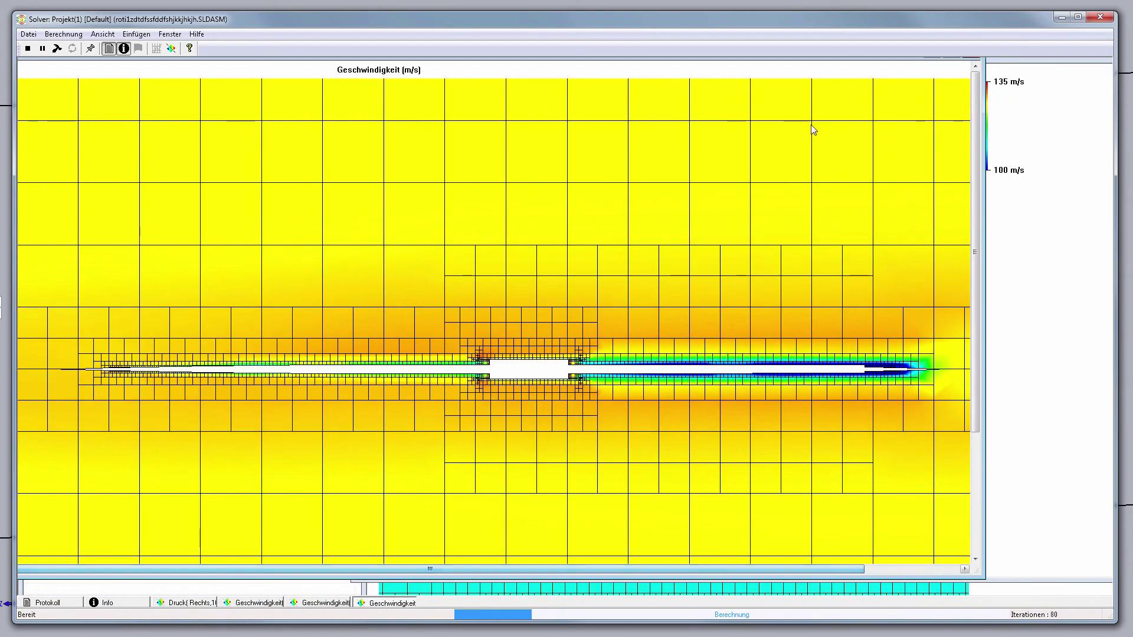
pyautogui.moveTo(974, 327); pyautogui.dragTo(968, 353)
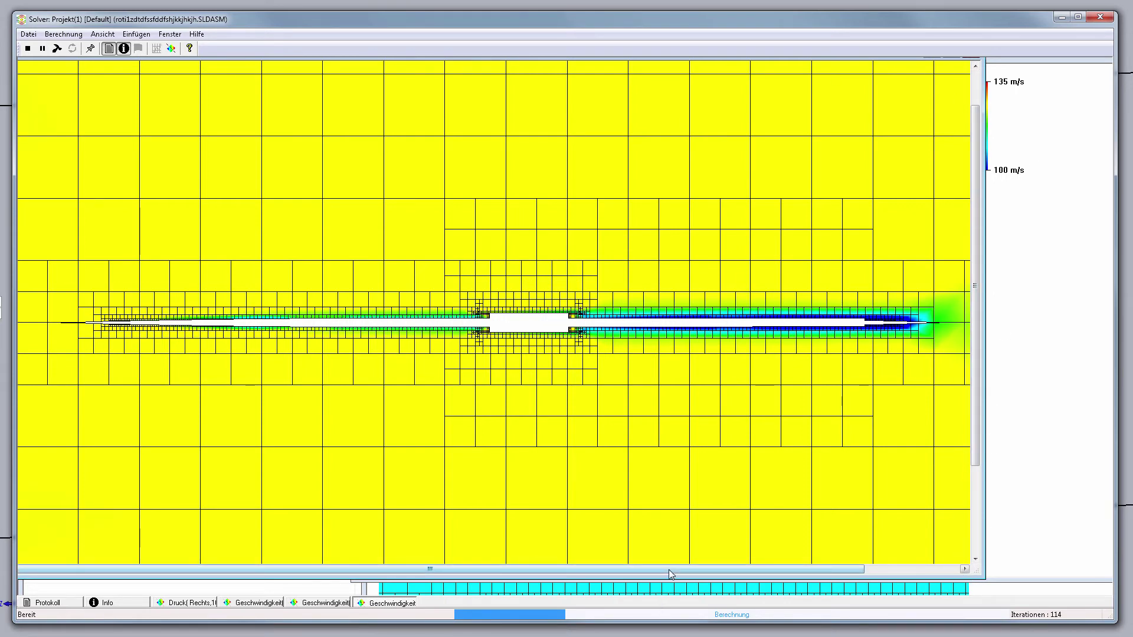
pyautogui.moveTo(672, 573); pyautogui.dragTo(689, 573)
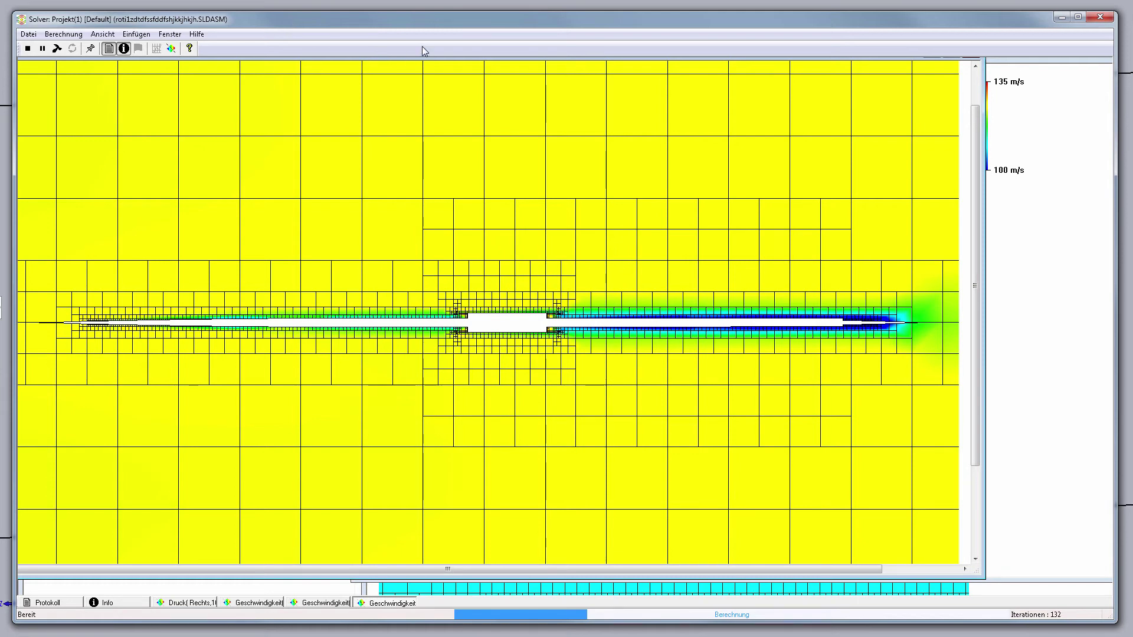
# Step: Start another preview, move its settings aside, and confirm it uses the Rechts plane
pyautogui.click(171, 48)
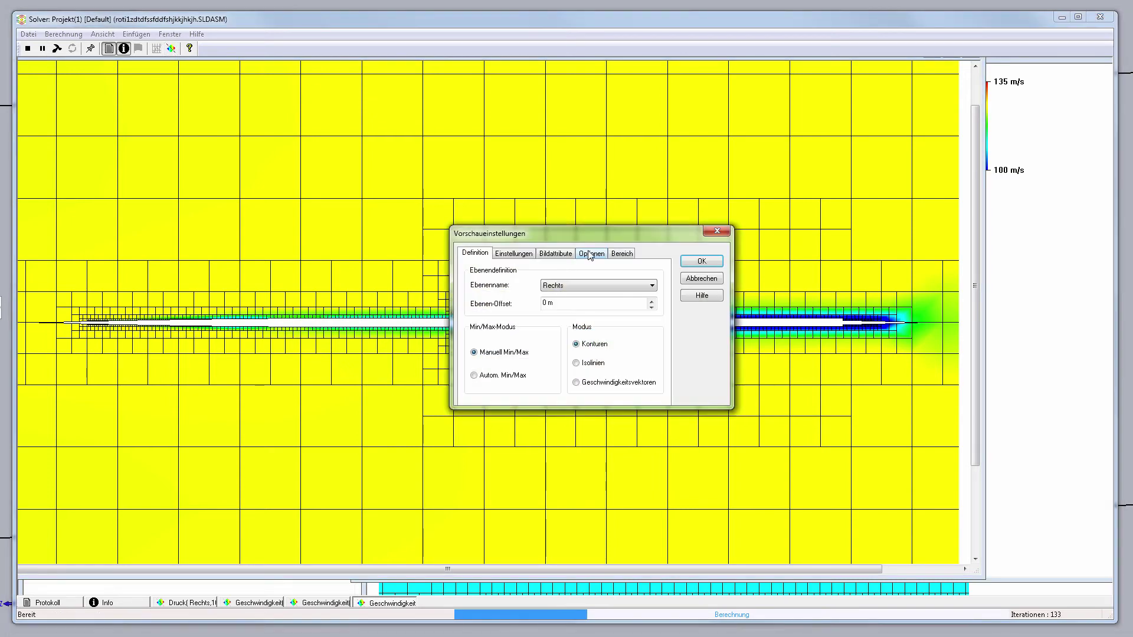
pyautogui.moveTo(595, 235); pyautogui.dragTo(1129, 383)
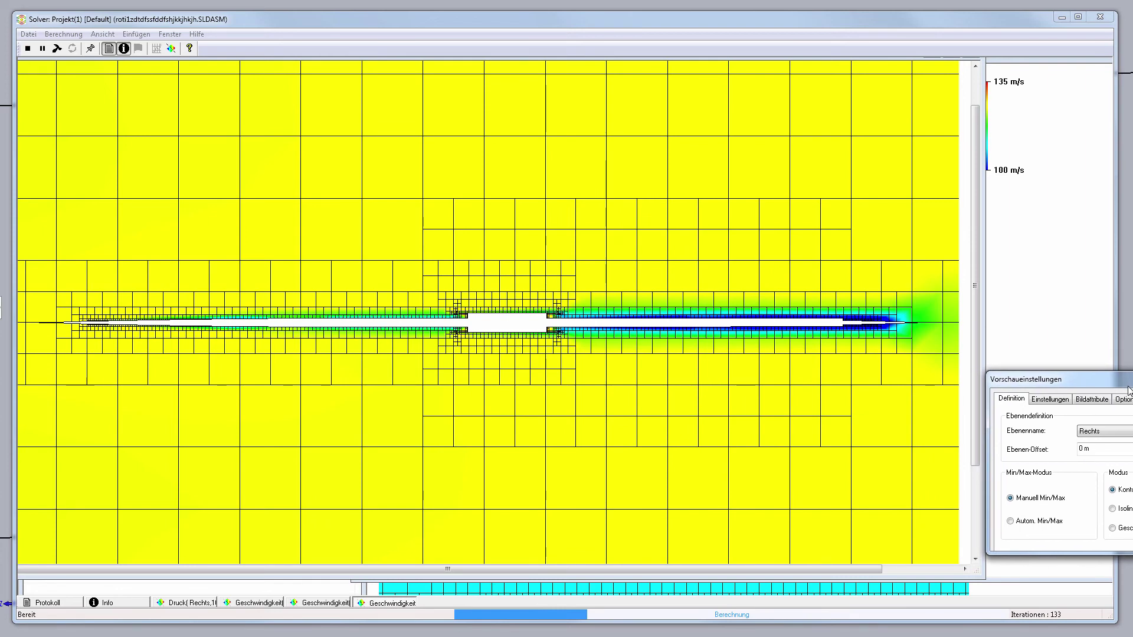
pyautogui.click(1127, 438)
pyautogui.click(1059, 400)
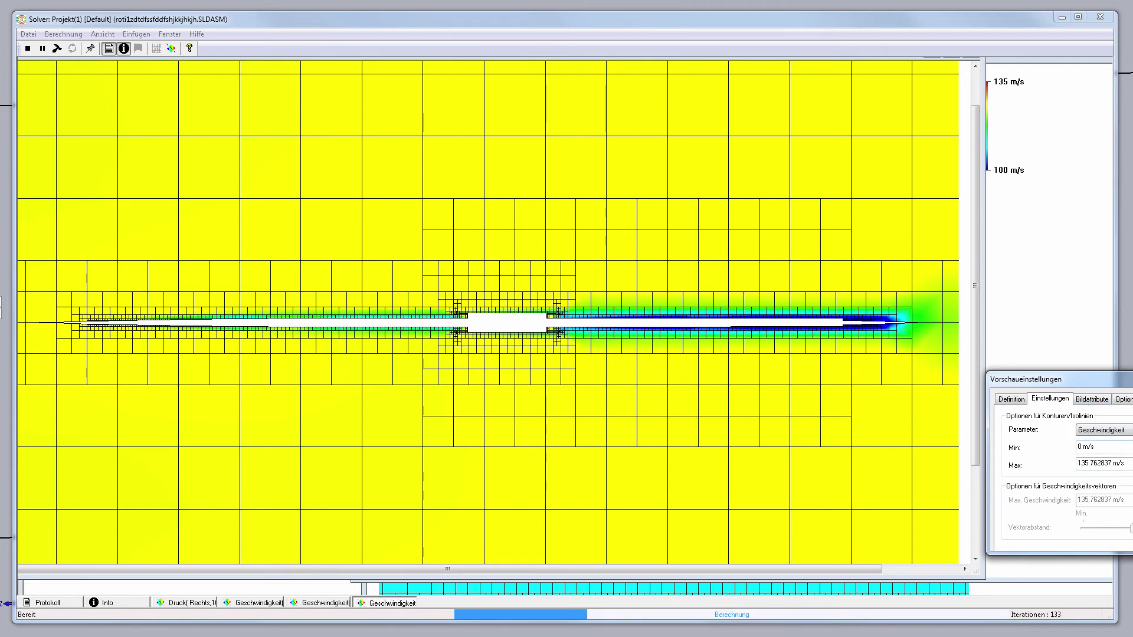
# Step: Set the velocity contour range to Min 95 and Max 125 m/s
pyautogui.click(1128, 446)
pyautogui.press('BackSpace')
pyautogui.press('BackSpace')
pyautogui.press('BackSpace')
pyautogui.write('1')
pyautogui.write('00')
pyautogui.moveTo(1092, 448); pyautogui.dragTo(1066, 453)
pyautogui.write('95')
pyautogui.press('Tab')
pyautogui.write('125')
pyautogui.click(1106, 400)
pyautogui.click(1121, 401)
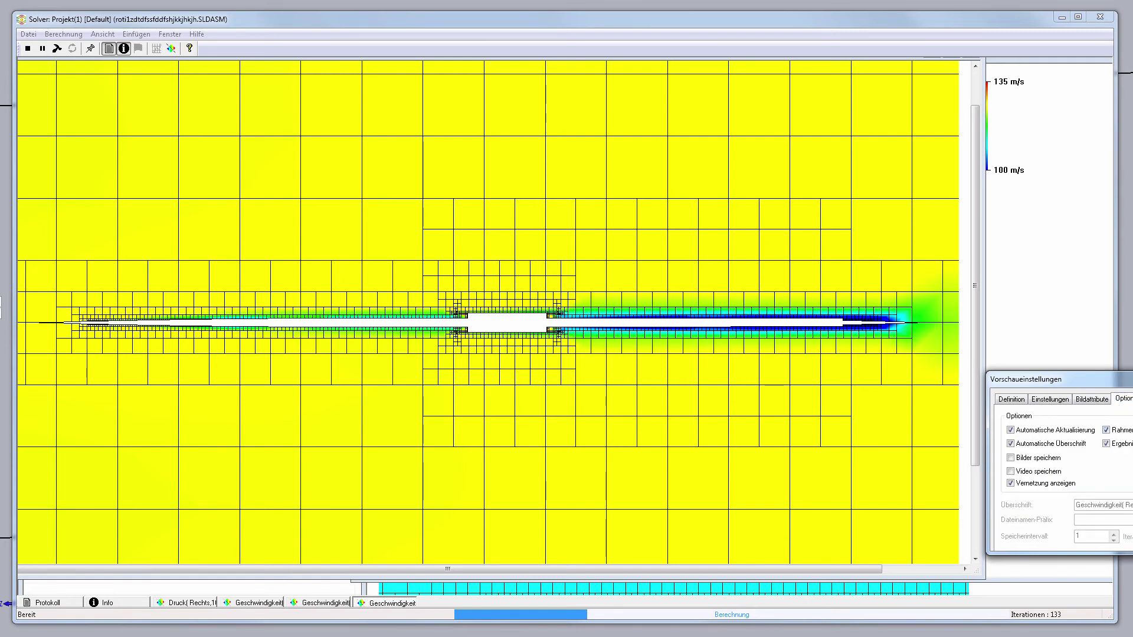
# Step: Set the Bereich X and Y limits to -2 to 2 m
pyautogui.hotkey('ctrl', 'Tab')
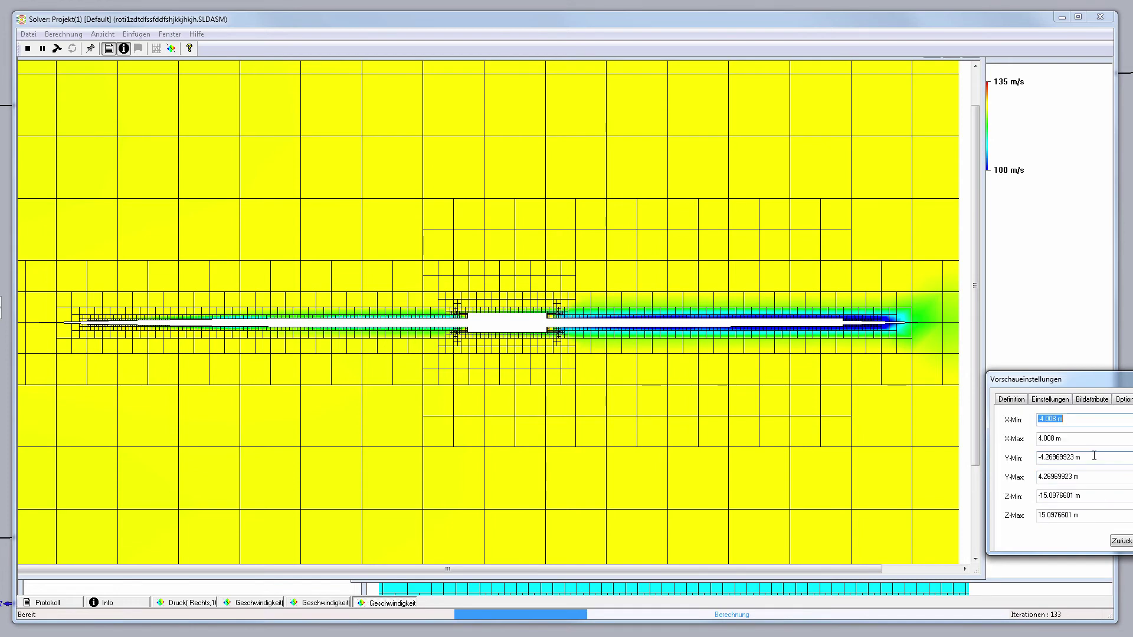
pyautogui.write('-2')
pyautogui.press('Tab')
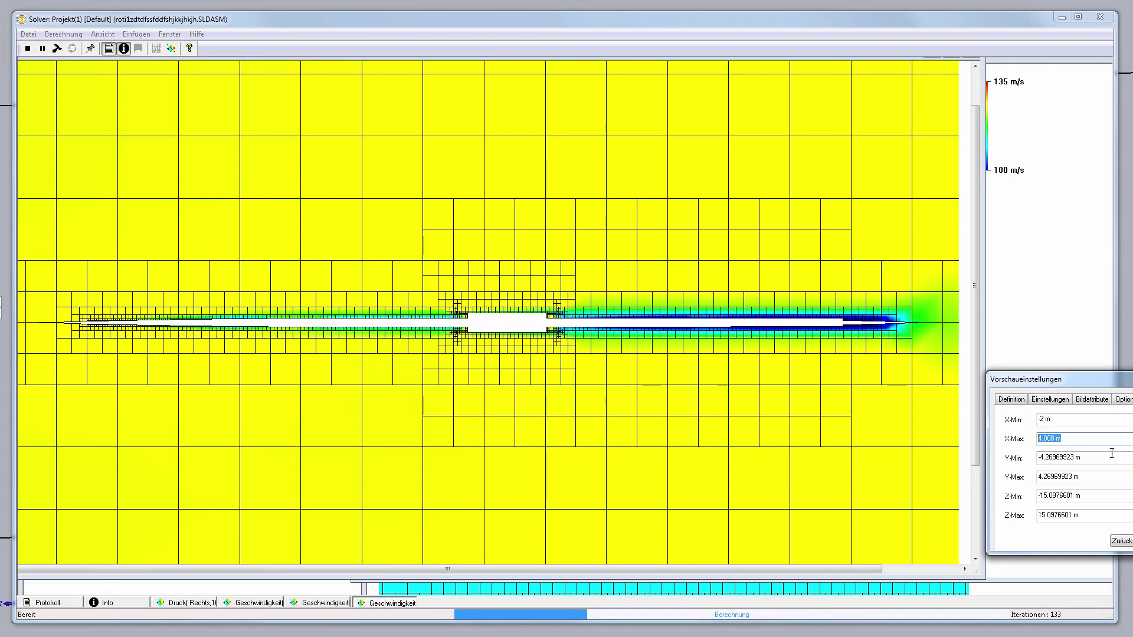
pyautogui.write('2')
pyautogui.press('Tab')
pyautogui.write('-2')
pyautogui.press('Tab')
pyautogui.write('2')
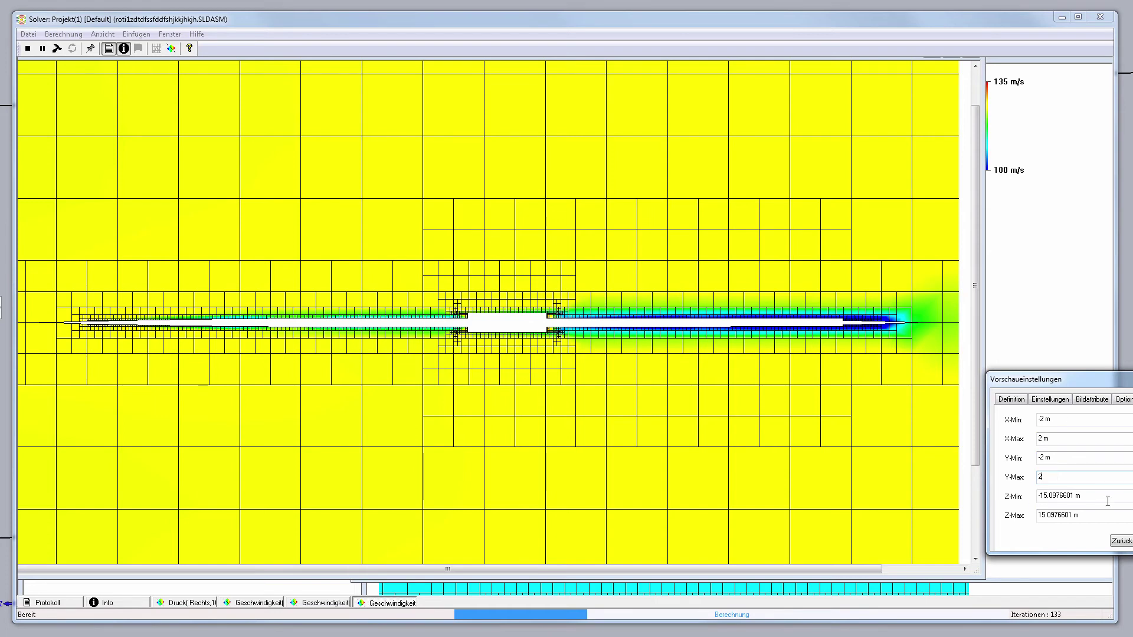
pyautogui.press('Tab')
# Step: Set Z limits to ±5.0976601 m and apply the new velocity preview
pyautogui.click(1115, 500)
pyautogui.moveTo(1089, 499); pyautogui.dragTo(1040, 499)
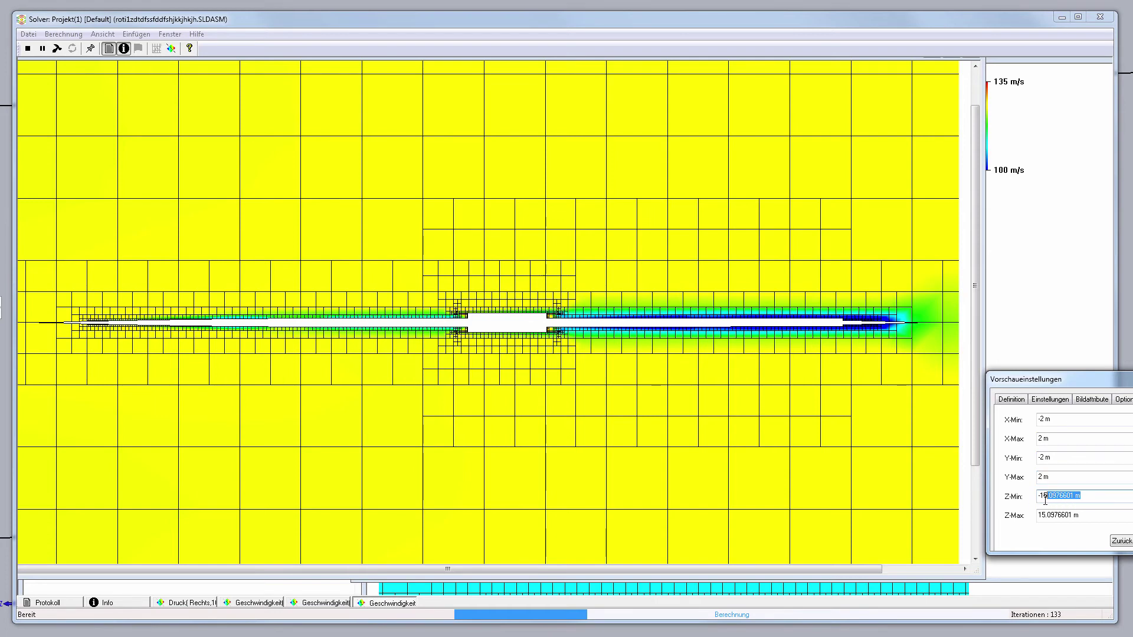
pyautogui.write('-5.0976601')
pyautogui.click(1041, 516)
pyautogui.press('BackSpace')
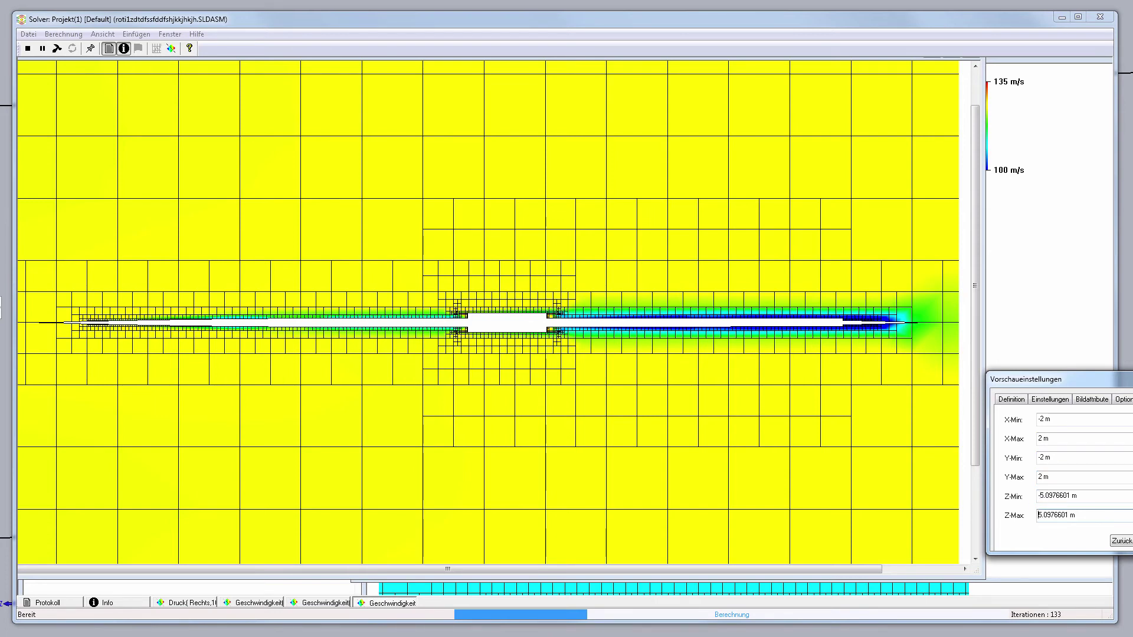
pyautogui.press('Return')
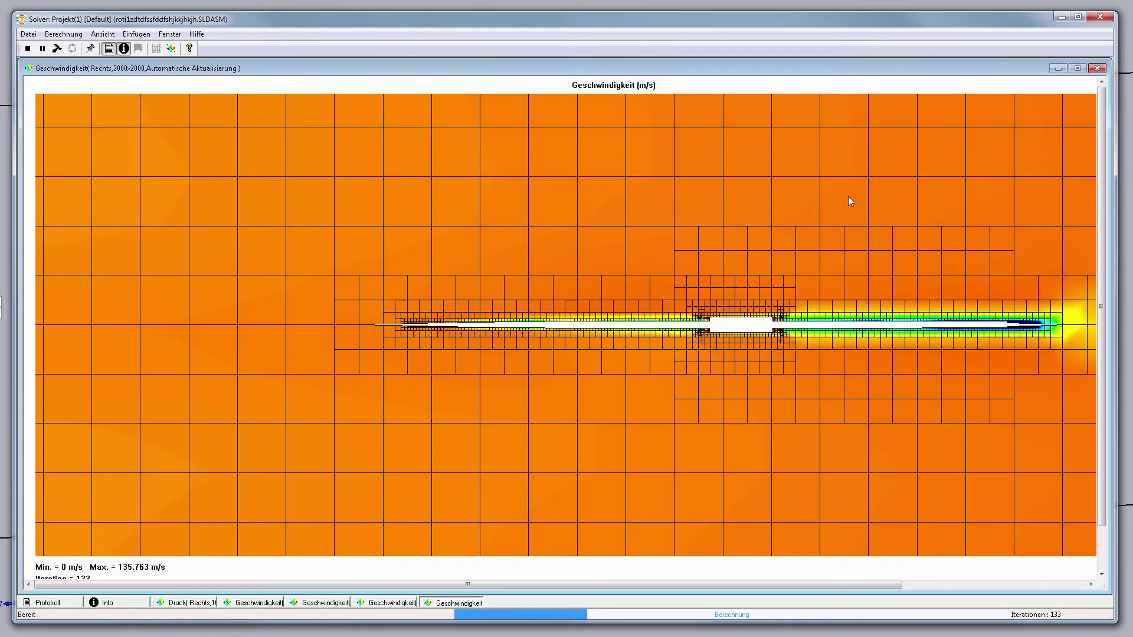
# Step: Move, scroll and resize the velocity plot so the 95–125 m/s legend shows
pyautogui.moveTo(887, 59); pyautogui.dragTo(745, 48)
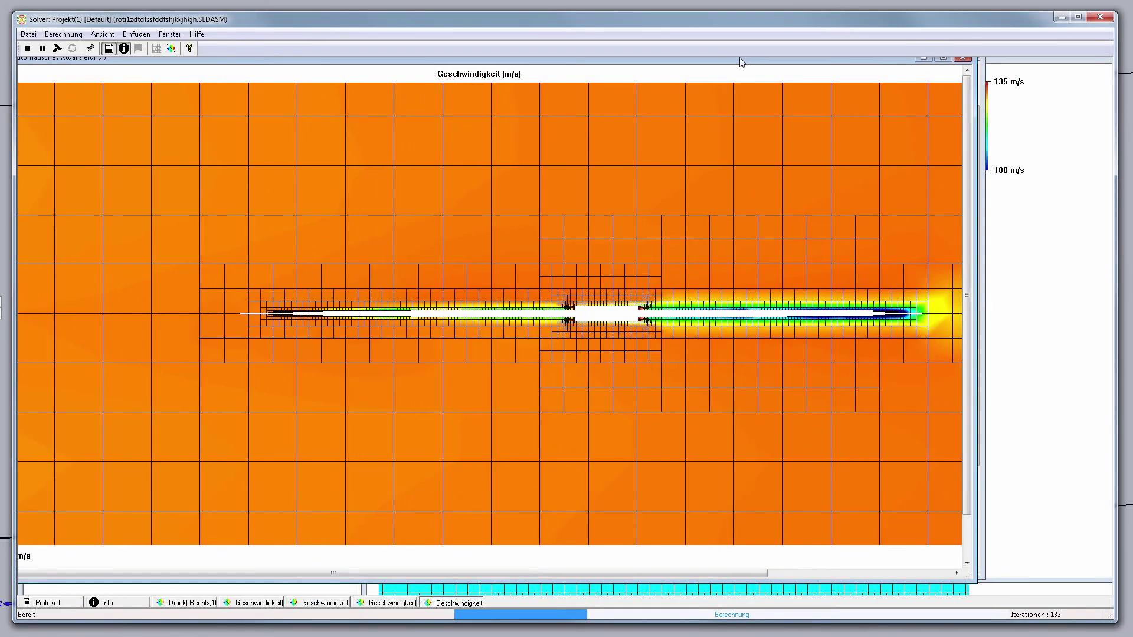
pyautogui.moveTo(633, 570)
pyautogui.mouseDown()
pyautogui.moveTo(842, 565)
pyautogui.moveTo(803, 562)
pyautogui.mouseUp()
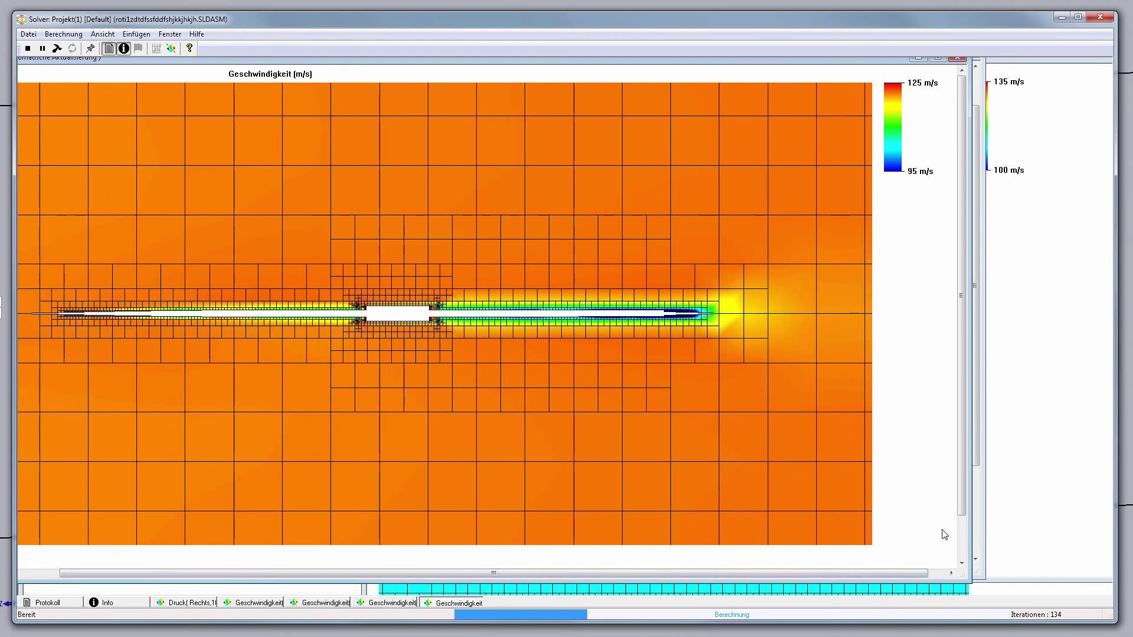
pyautogui.moveTo(963, 564); pyautogui.dragTo(977, 596)
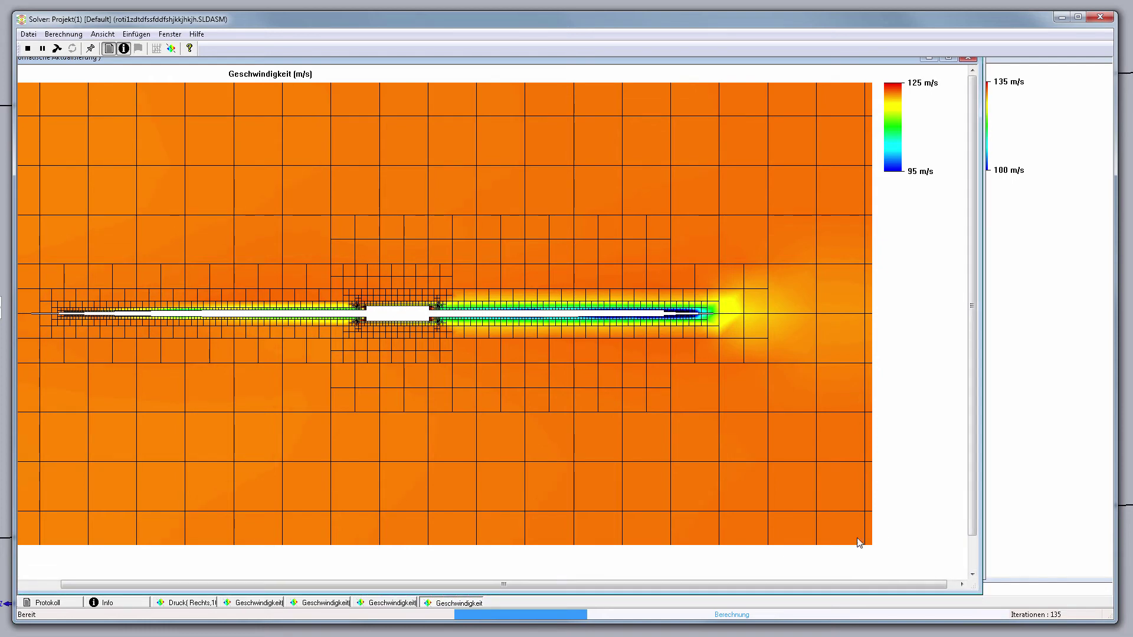
pyautogui.moveTo(731, 586); pyautogui.dragTo(723, 586)
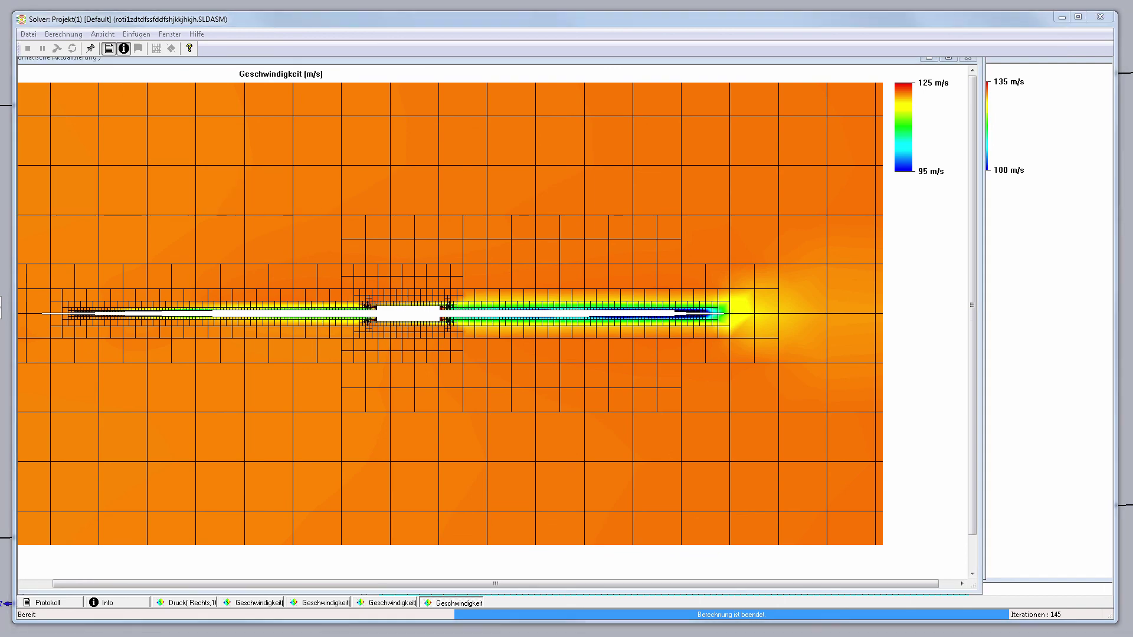
# Step: Close the finished solver window to return to the dart model view
pyautogui.click(632, 576)
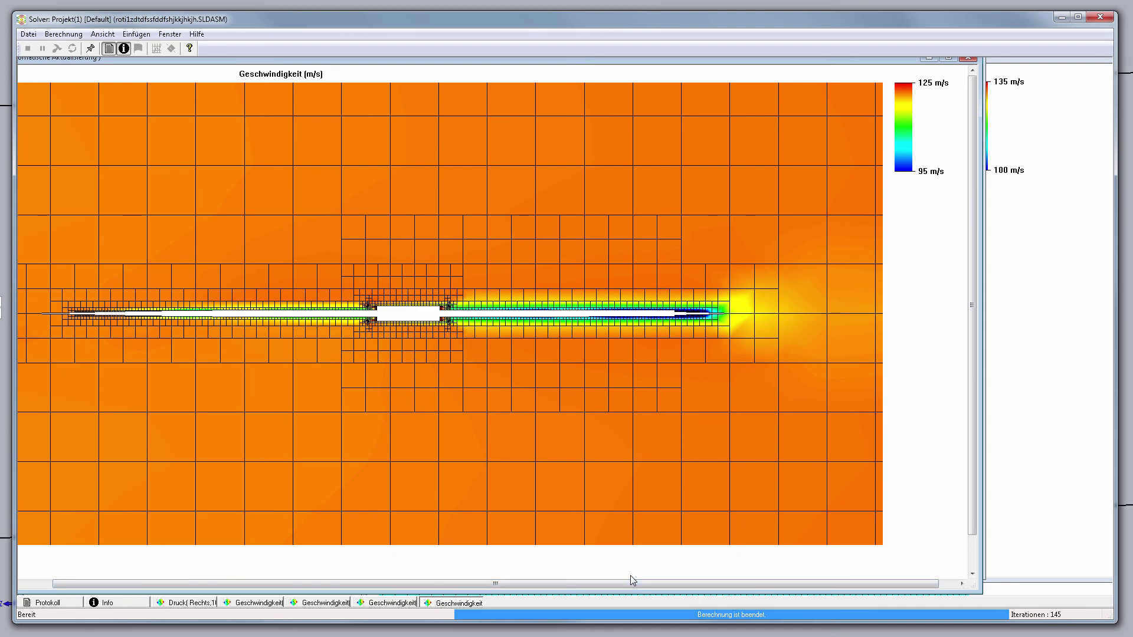
pyautogui.click(1123, 325)
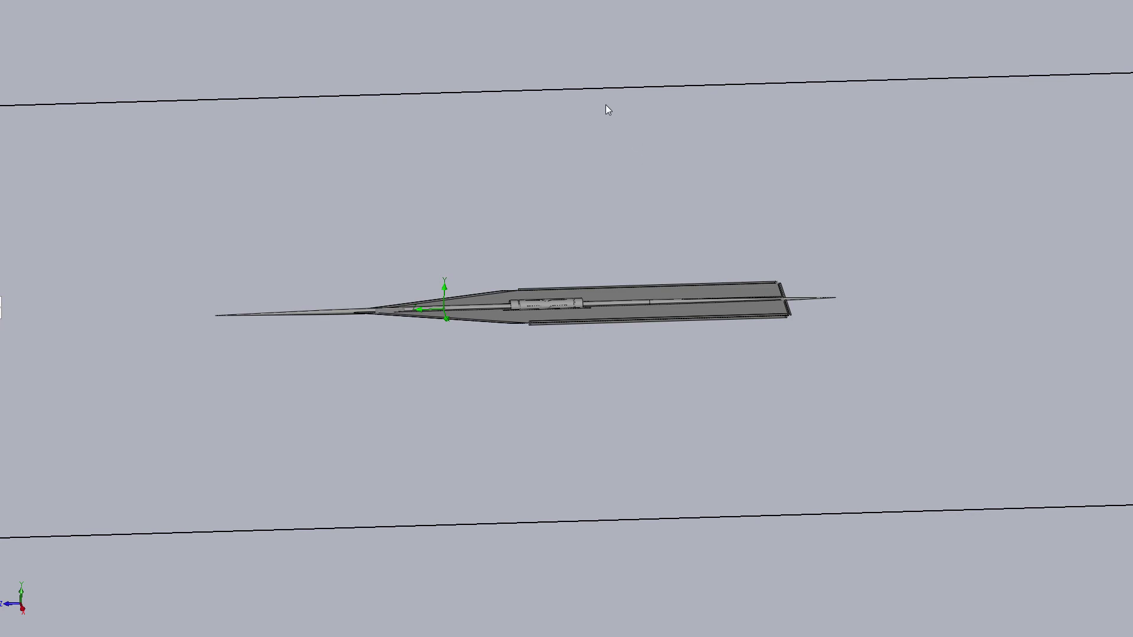
# Step: Orbit the dart edge-on and use the Rechts plane from the flyout tree as the cut plot section
pyautogui.moveTo(449, 175); pyautogui.dragTo(437, 104, button='middle')
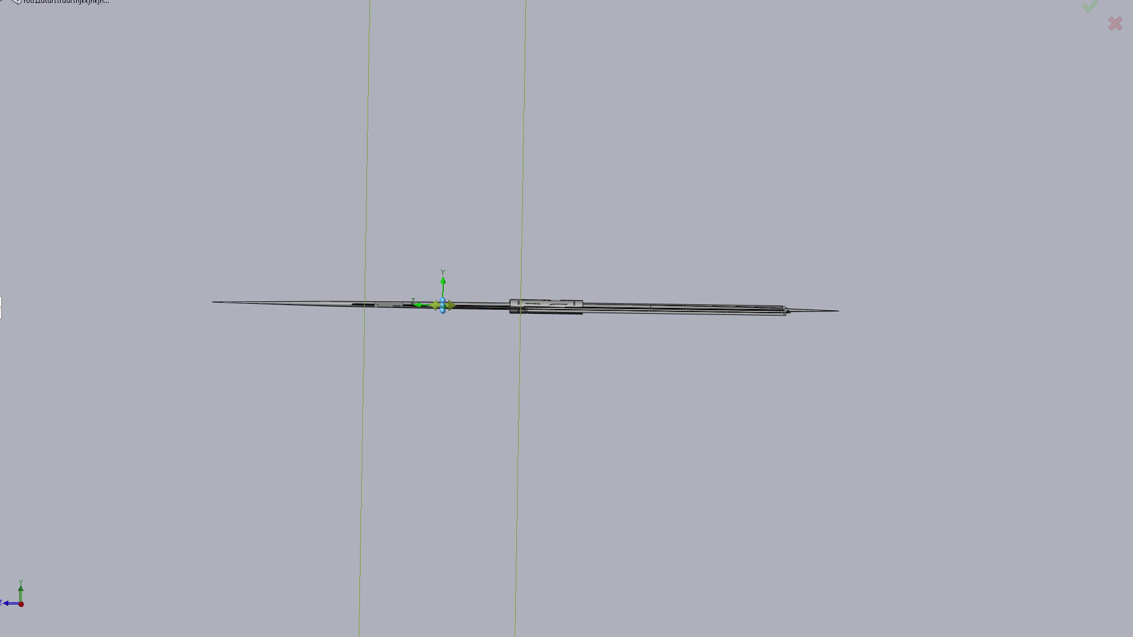
pyautogui.click(6, 2)
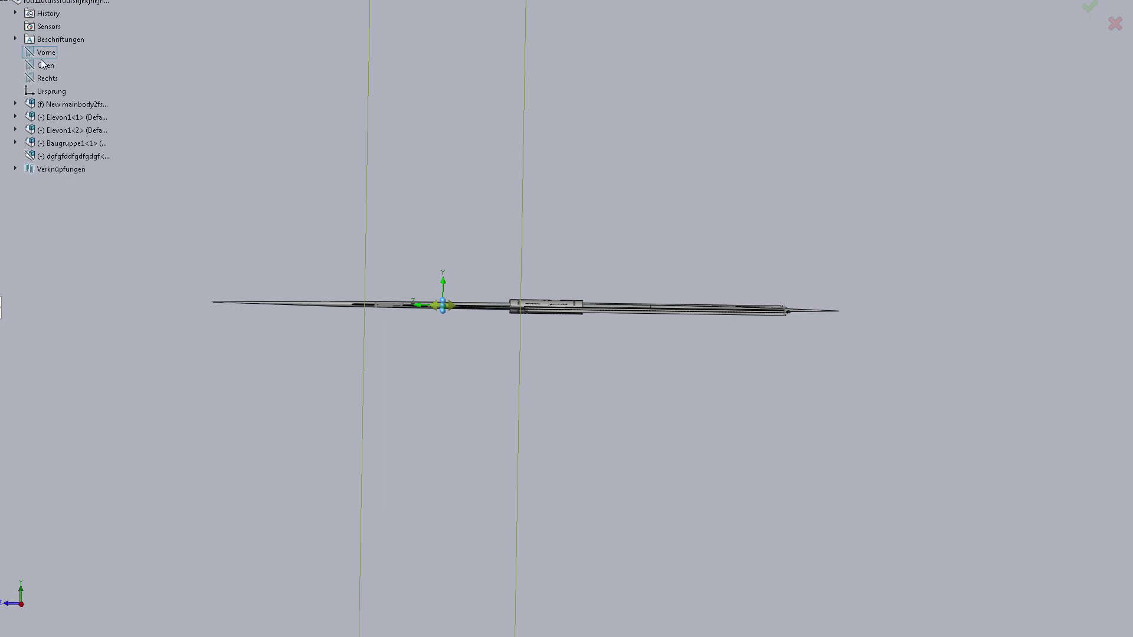
pyautogui.click(47, 79)
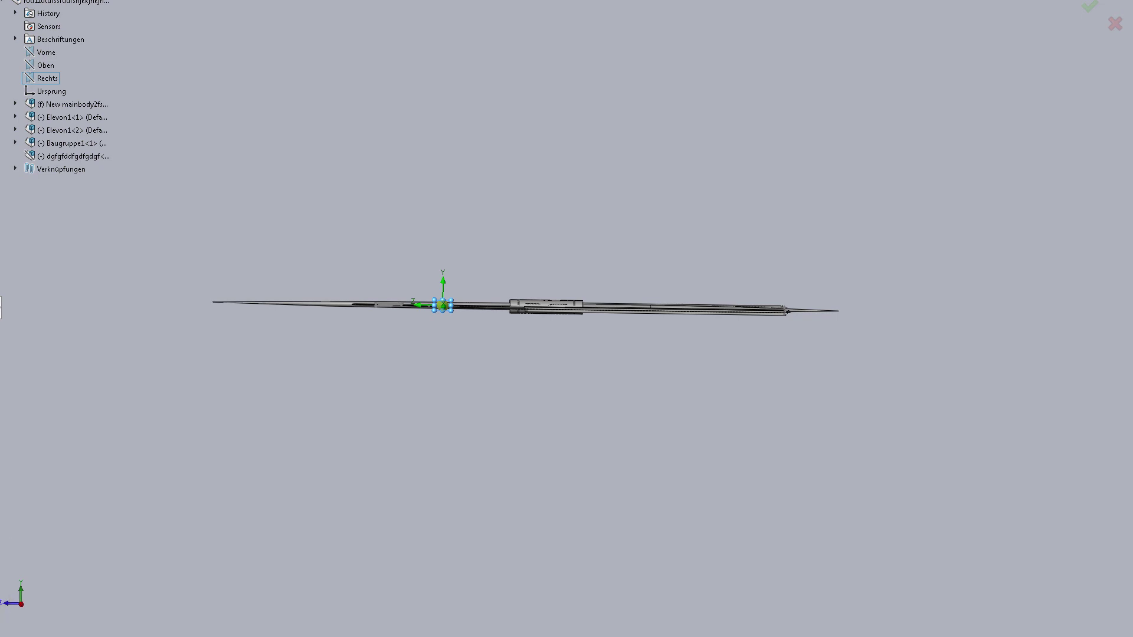
pyautogui.press('Return')
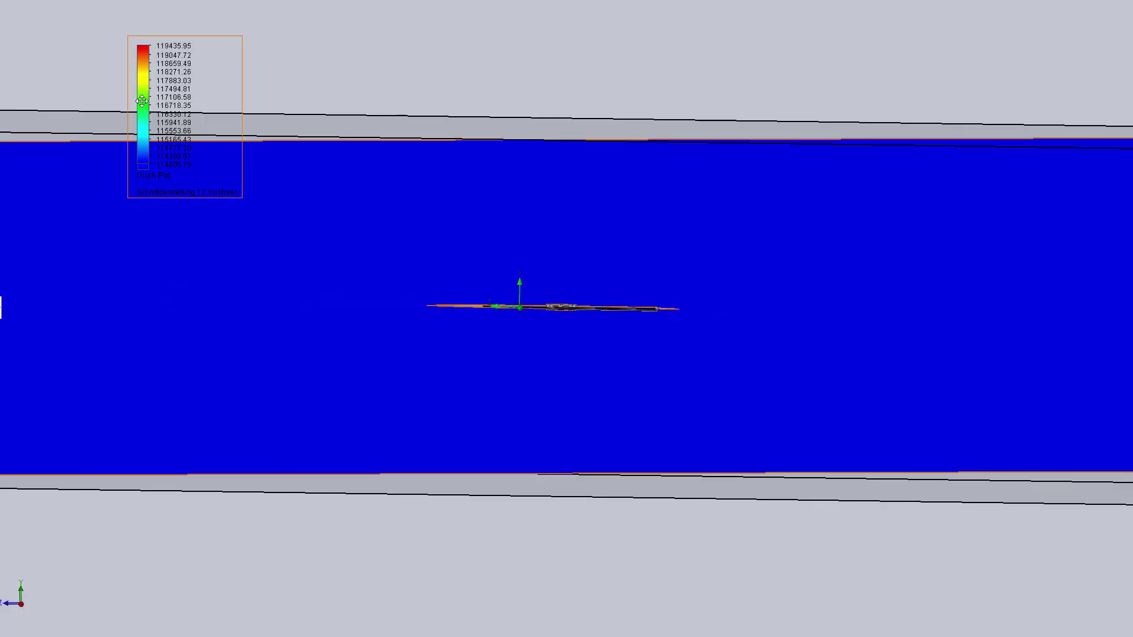
# Step: Narrow the legend range to 99,094.26–102,834.07 Pa, then reopen the cut plot's Bearbeiten settings
pyautogui.rightClick(148, 92)
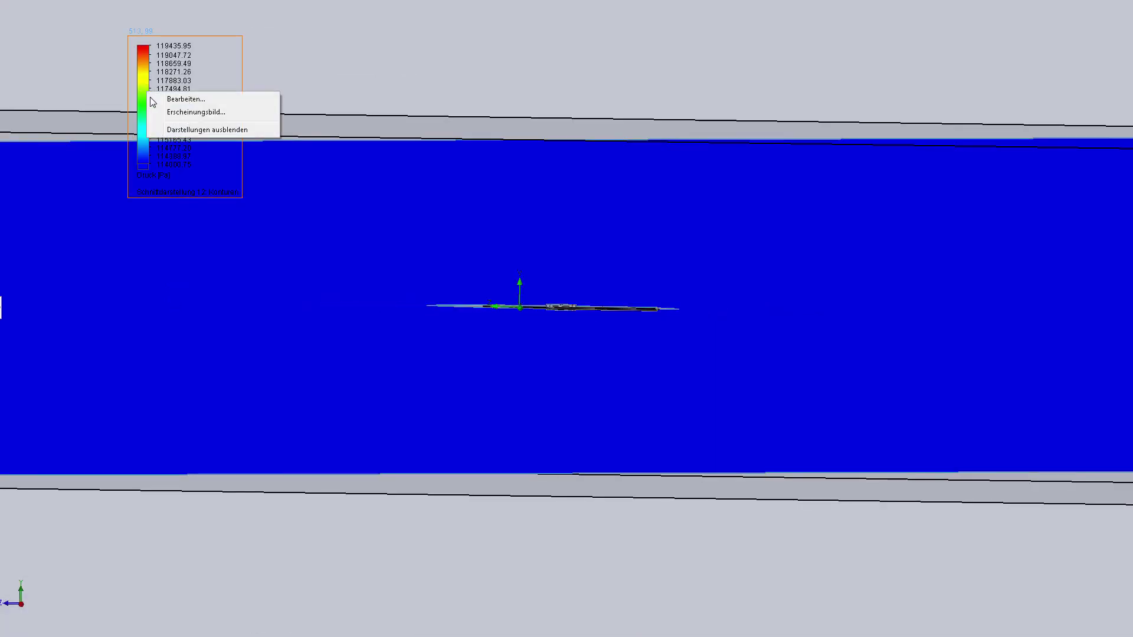
pyautogui.click(544, 345)
pyautogui.scroll(-5, 544, 336)
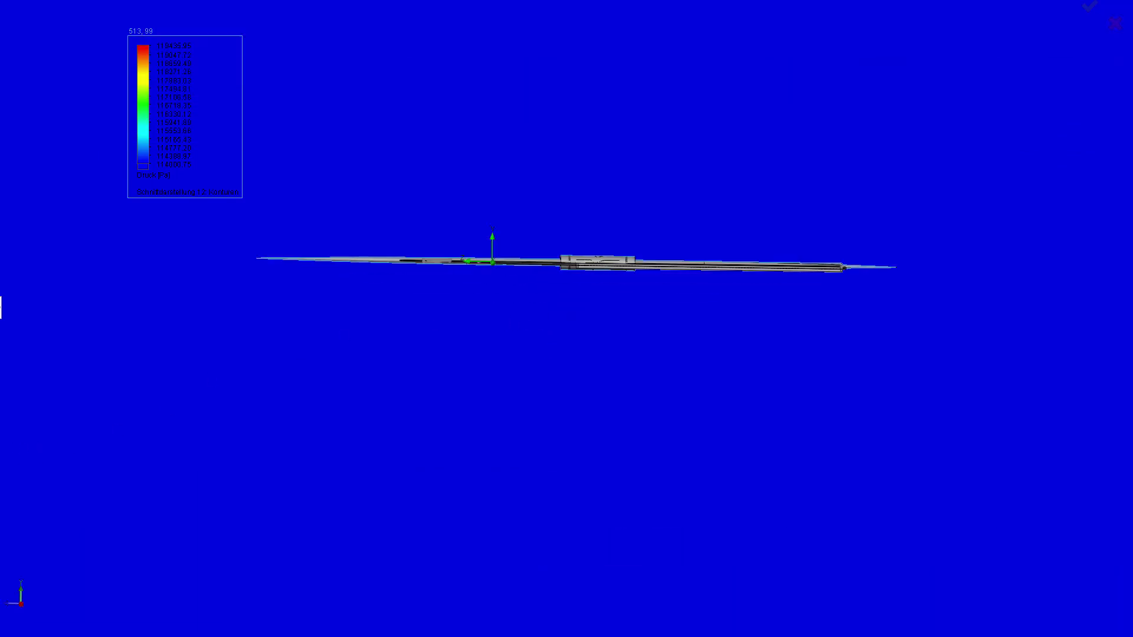
pyautogui.press('Return')
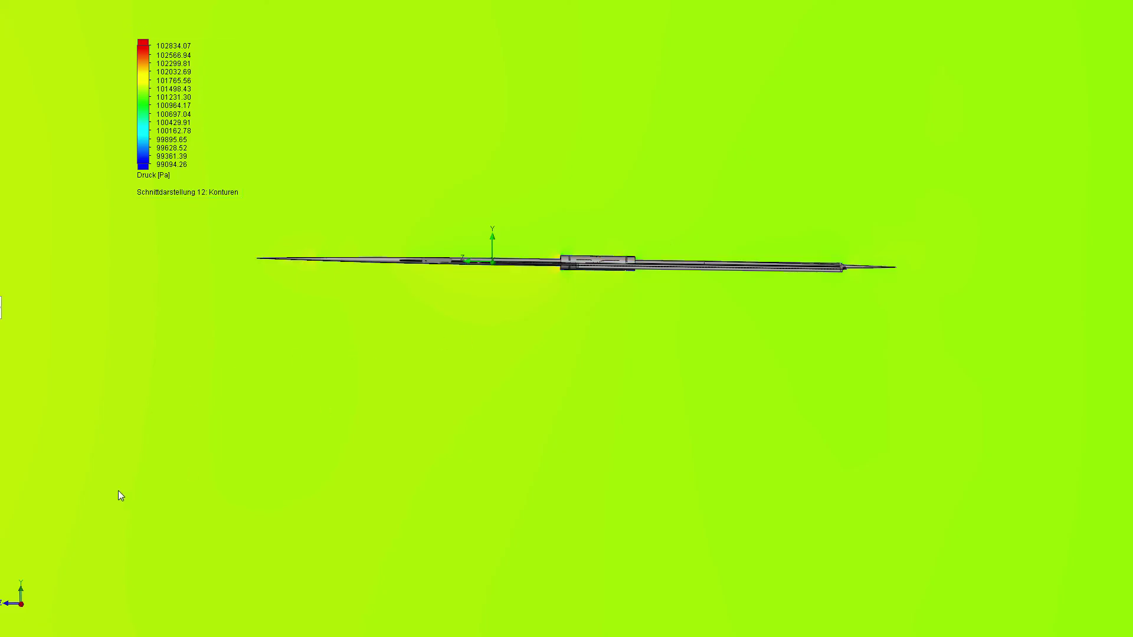
pyautogui.rightClick(141, 87)
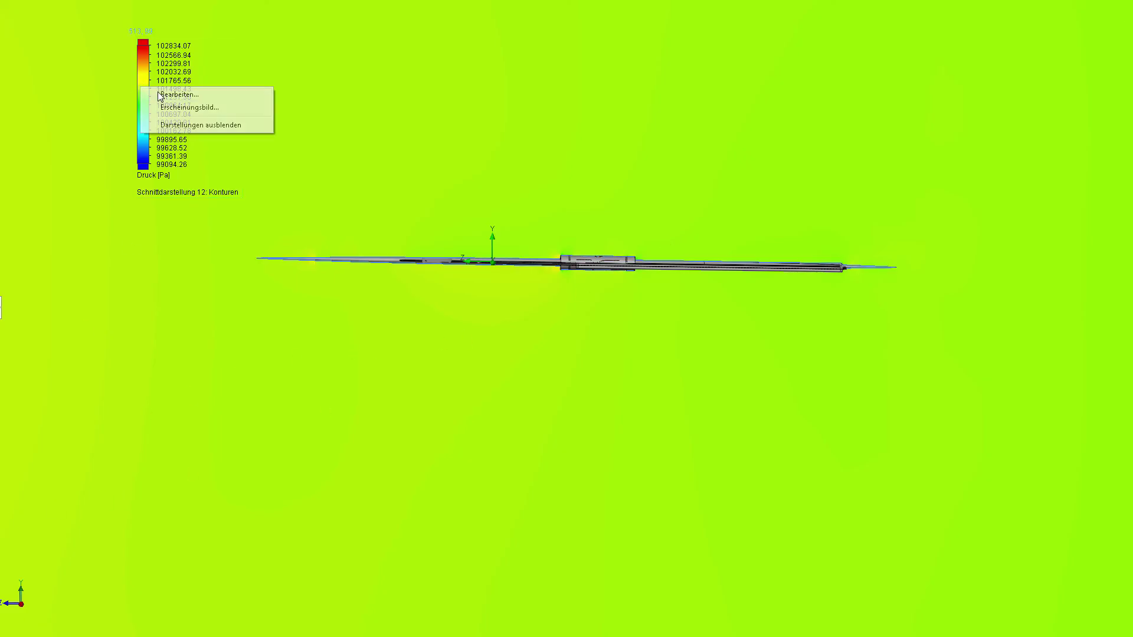
pyautogui.click(161, 95)
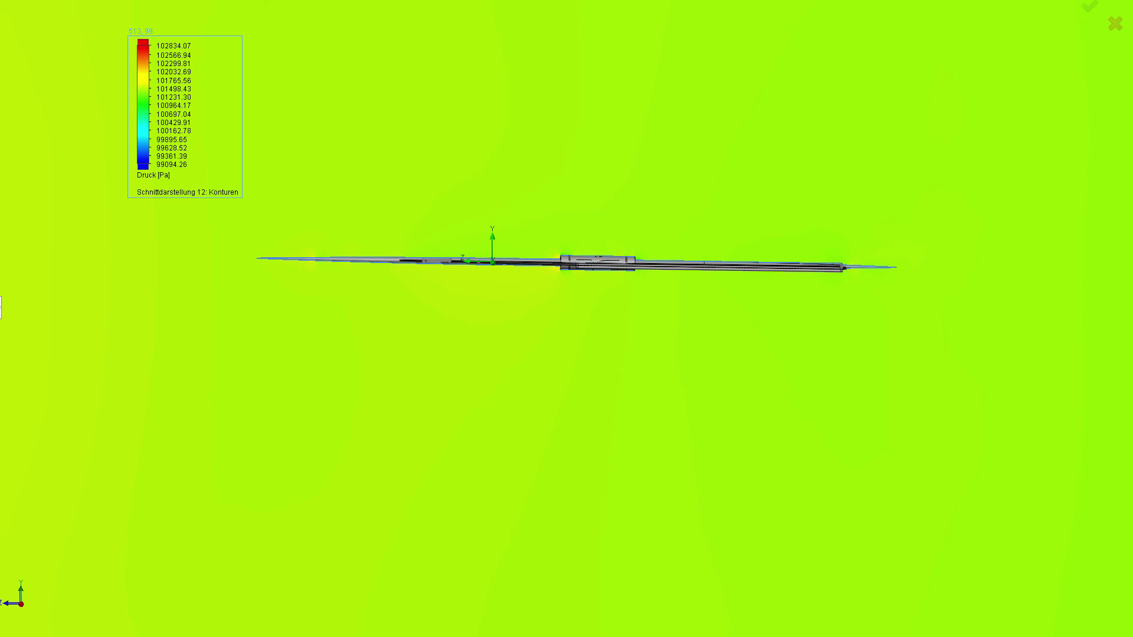
# Step: Apply the 101300–102000 Pa pressure range, tilt the view, and reopen the cut plot settings
pyautogui.press('Return')
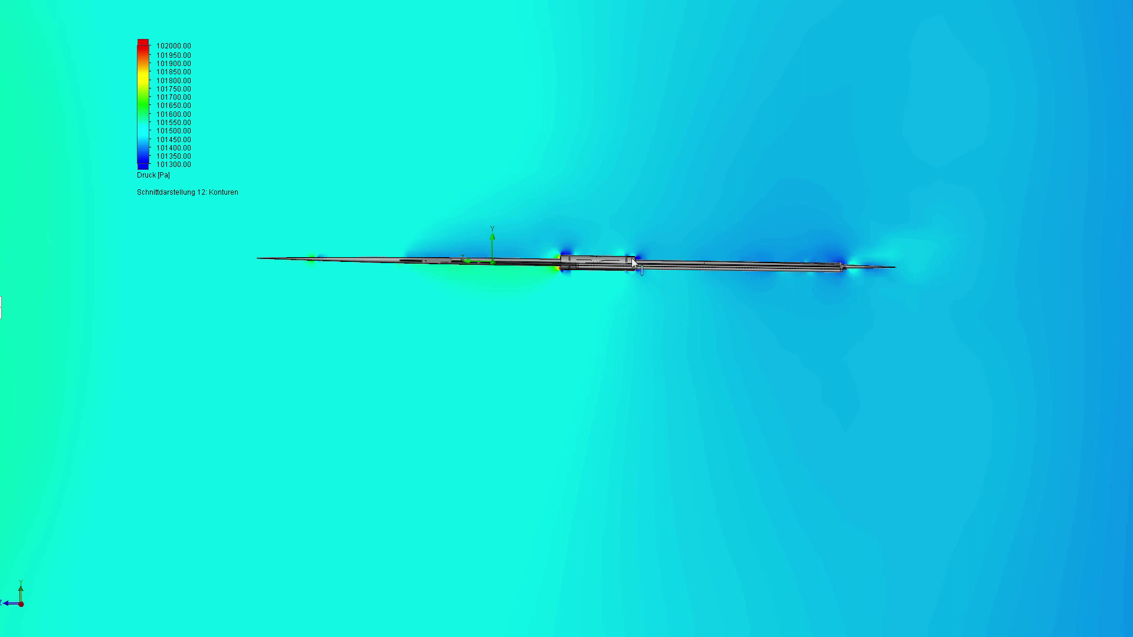
pyautogui.moveTo(554, 259)
pyautogui.mouseDown(button='middle')
pyautogui.moveTo(676, 287)
pyautogui.moveTo(432, 295)
pyautogui.moveTo(468, 329)
pyautogui.moveTo(546, 331)
pyautogui.mouseUp(button='middle')
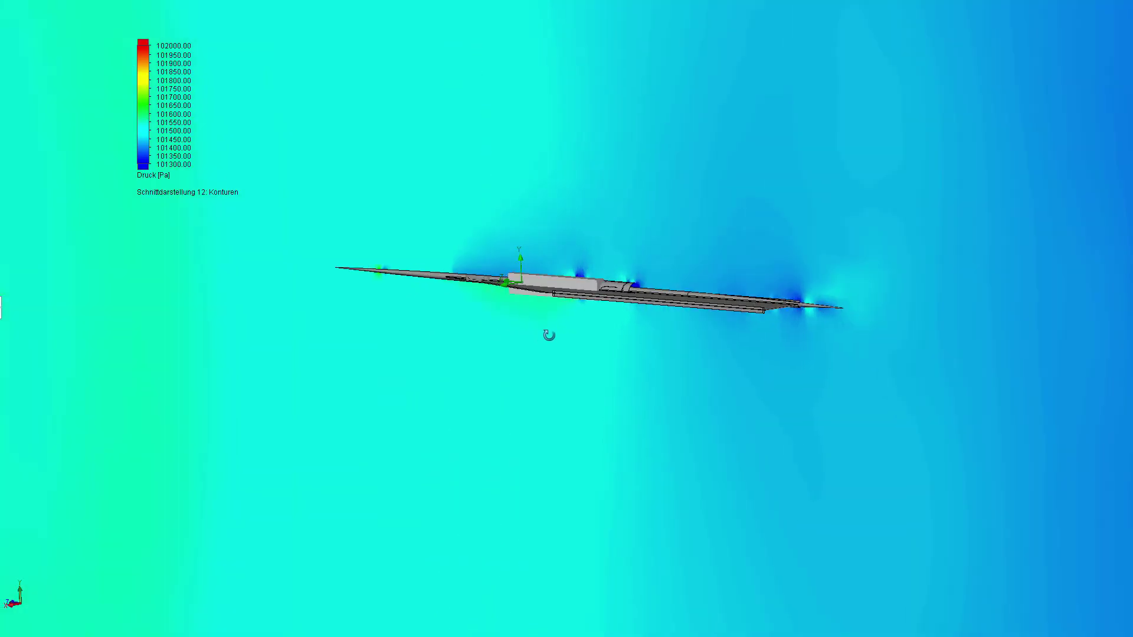
pyautogui.rightClick(149, 95)
pyautogui.click(164, 102)
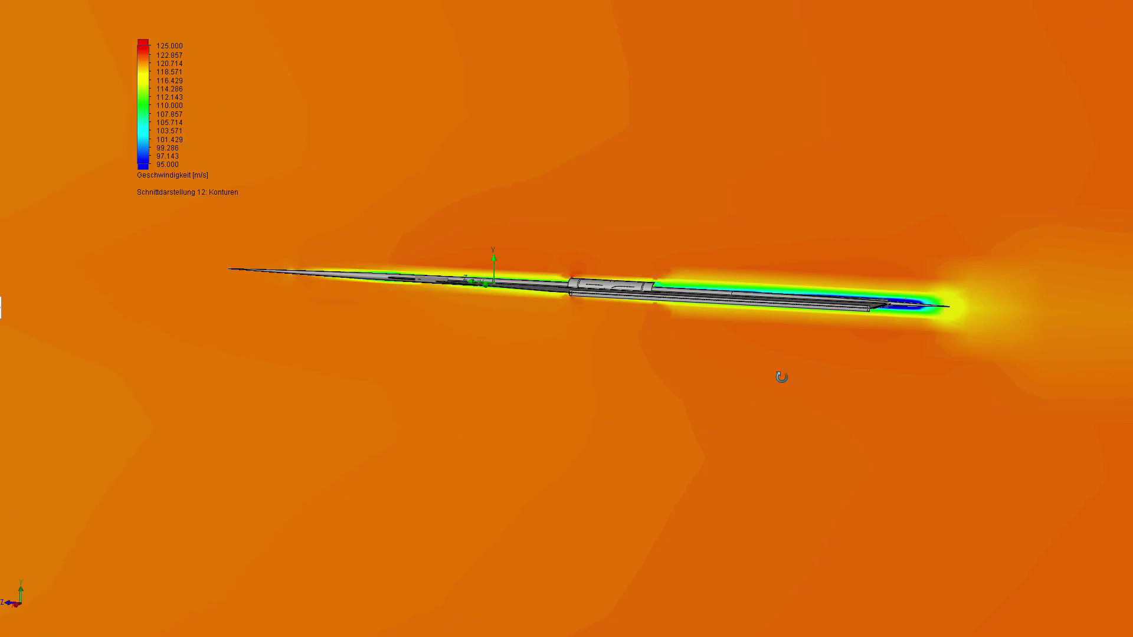
# Step: Change the cut plot parameter from Druck to Geschwindigkeit and zoom to inspect the 95–125 m/s contours
pyautogui.moveTo(781, 376)
pyautogui.mouseDown(button='middle')
pyautogui.moveTo(833, 394)
pyautogui.moveTo(823, 360)
pyautogui.moveTo(830, 432)
pyautogui.moveTo(850, 378)
pyautogui.moveTo(752, 317)
pyautogui.moveTo(688, 341)
pyautogui.mouseUp(button='middle')
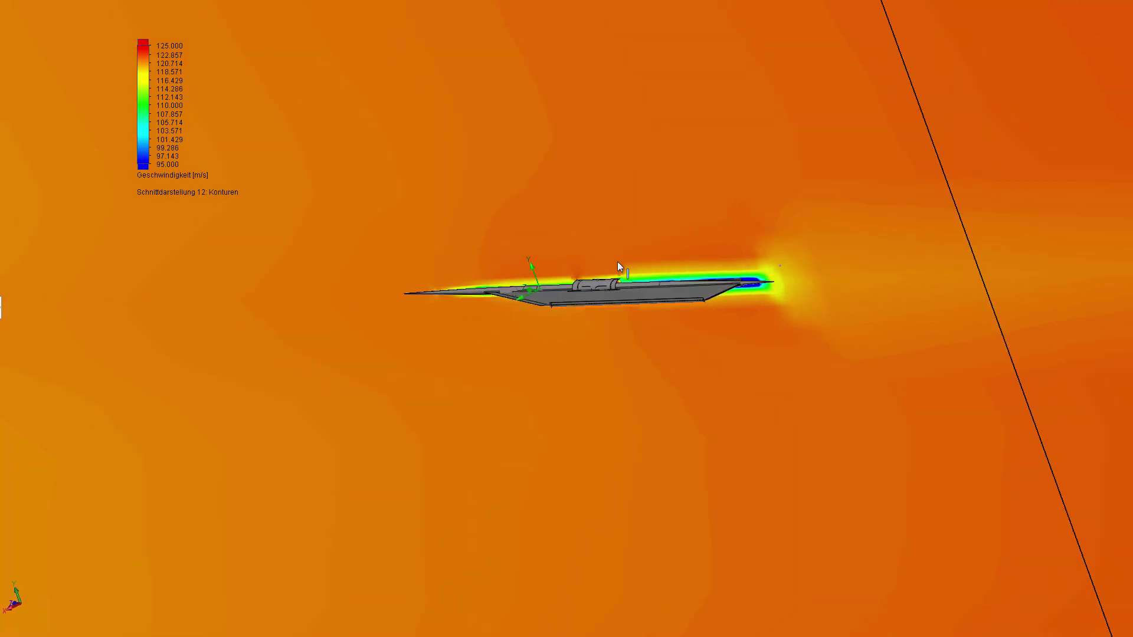
pyautogui.scroll(-2, 654, 307)
pyautogui.scroll(-3, 646, 306)
pyautogui.scroll(-4, 560, 272)
pyautogui.scroll(-2, 560, 272)
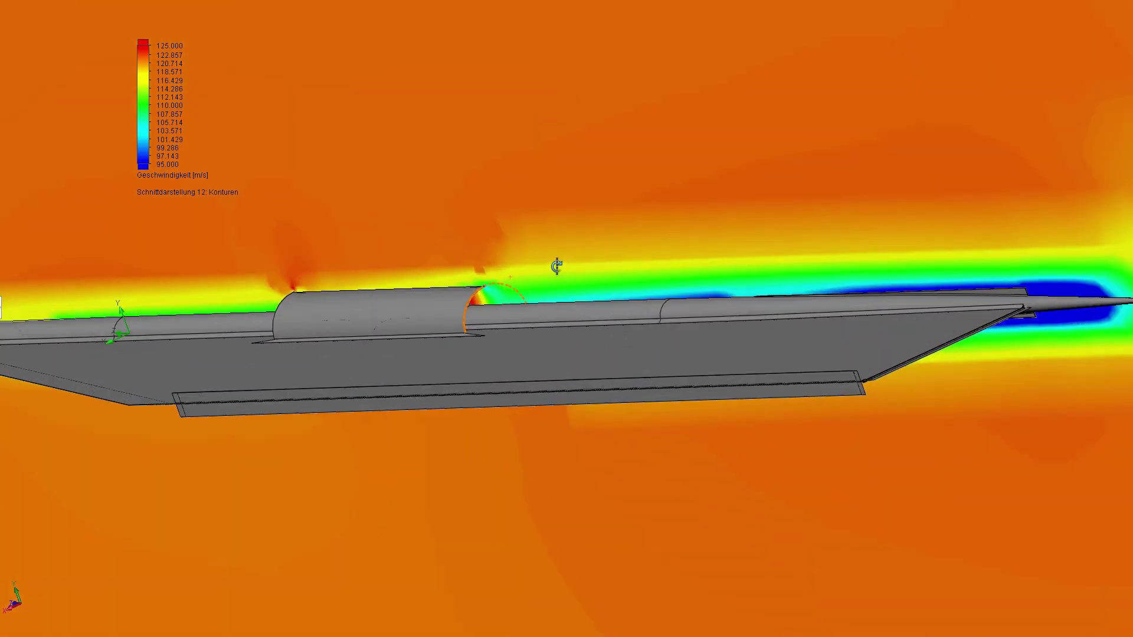
pyautogui.scroll(-4, 627, 256)
pyautogui.scroll(-2, 615, 321)
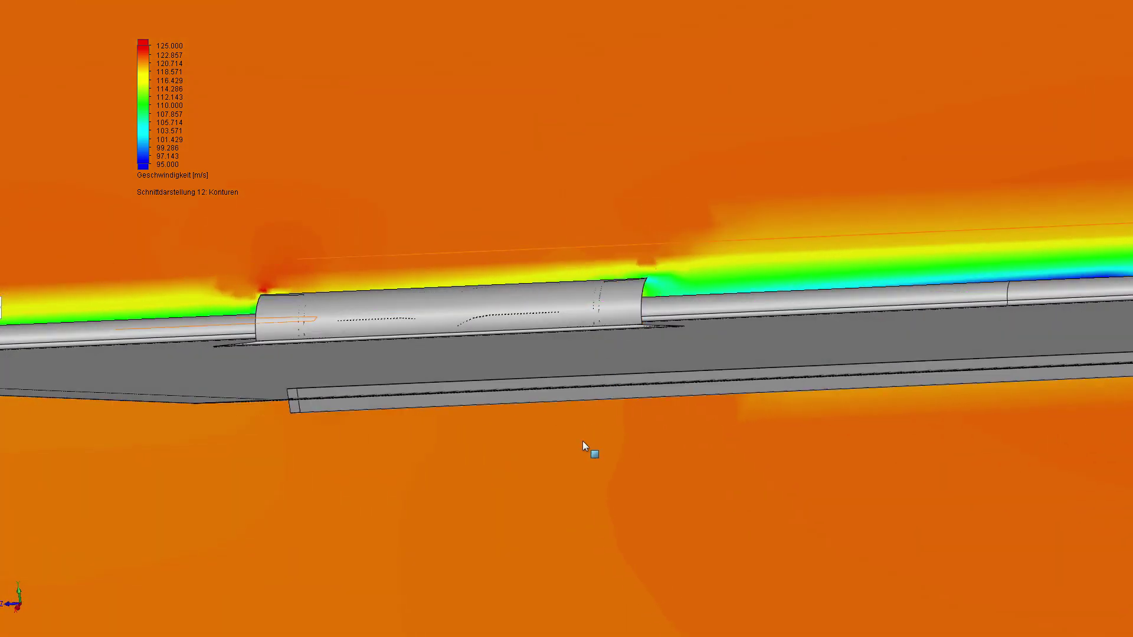
pyautogui.scroll(3, 587, 458)
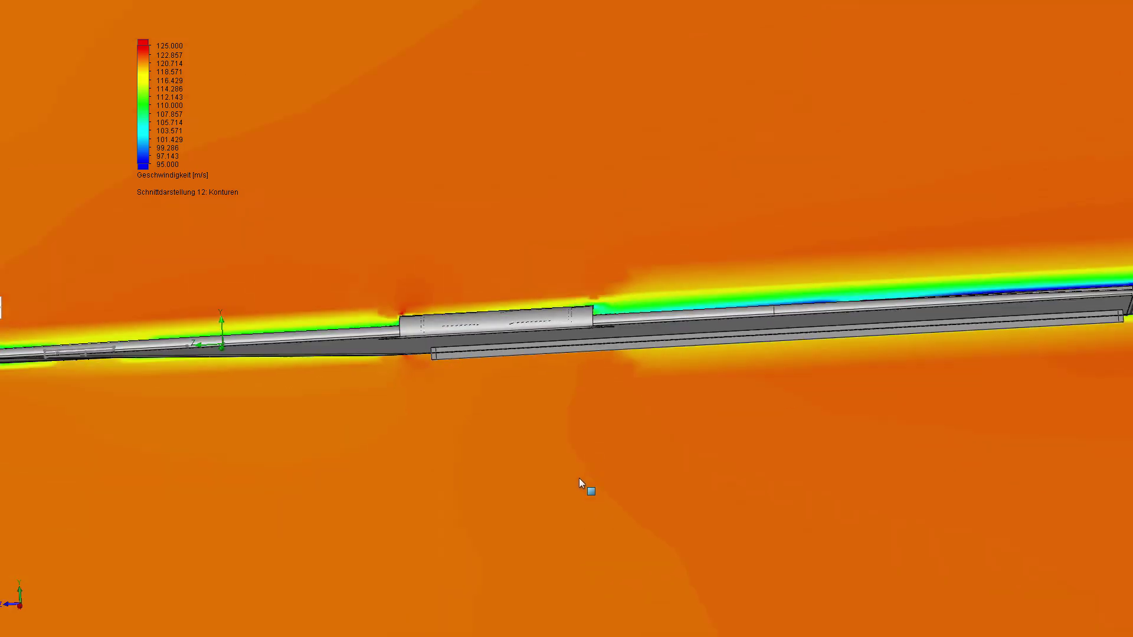
pyautogui.scroll(3, 584, 485)
pyautogui.scroll(1, 577, 473)
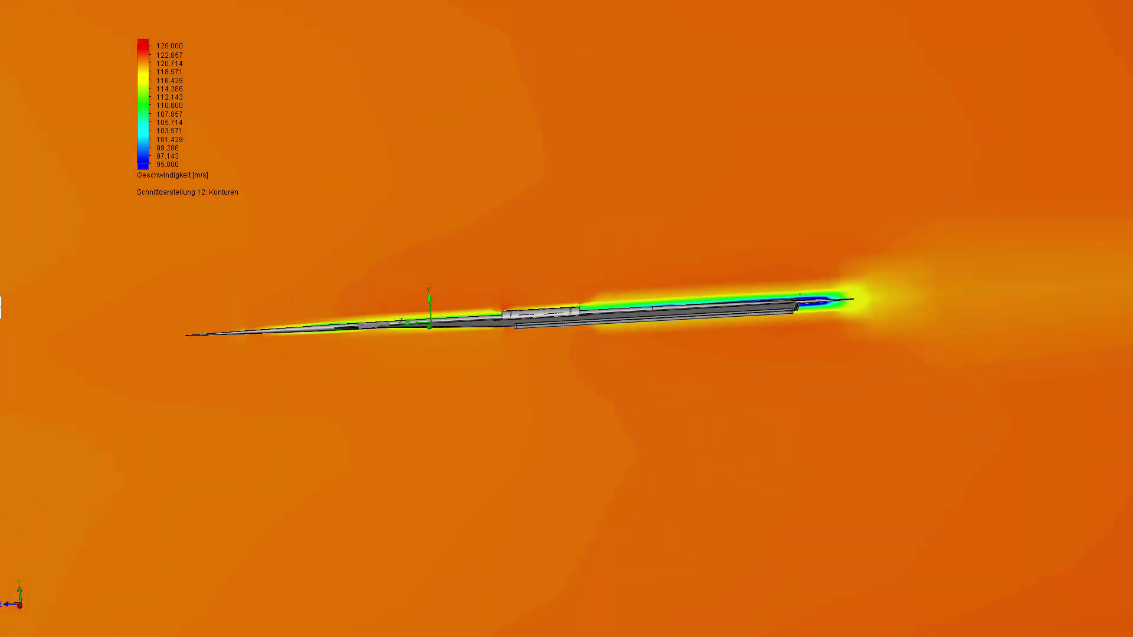
pyautogui.scroll(3, 473, 334)
pyautogui.scroll(2, 469, 335)
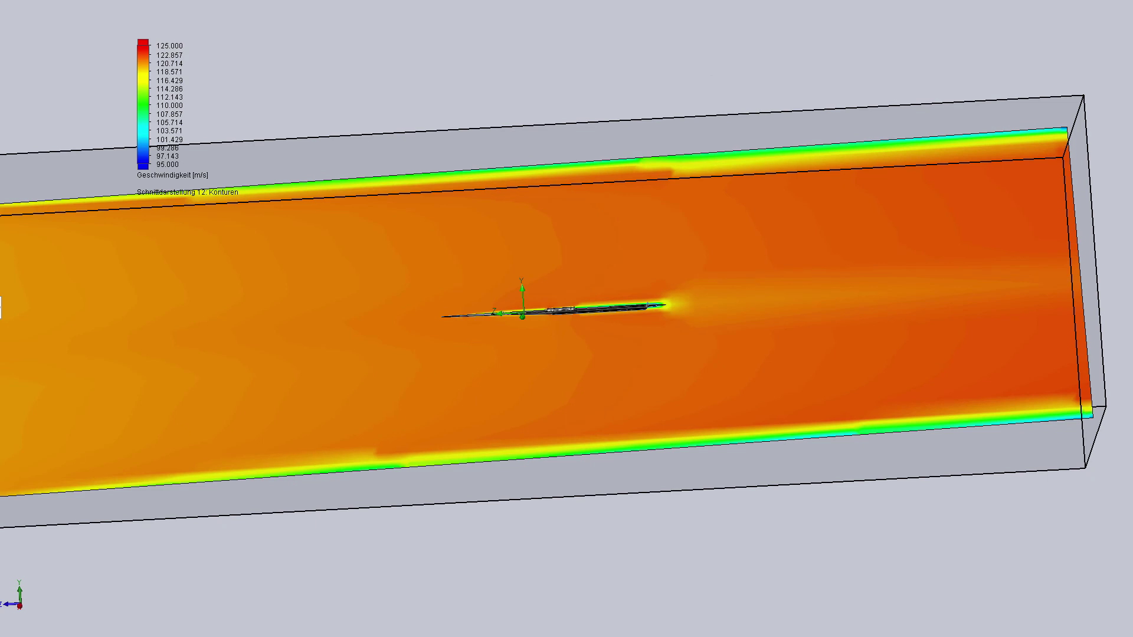
# Step: Hide the velocity cut plot and its legend with Darstellungen ausblenden
pyautogui.rightClick(0, 398)
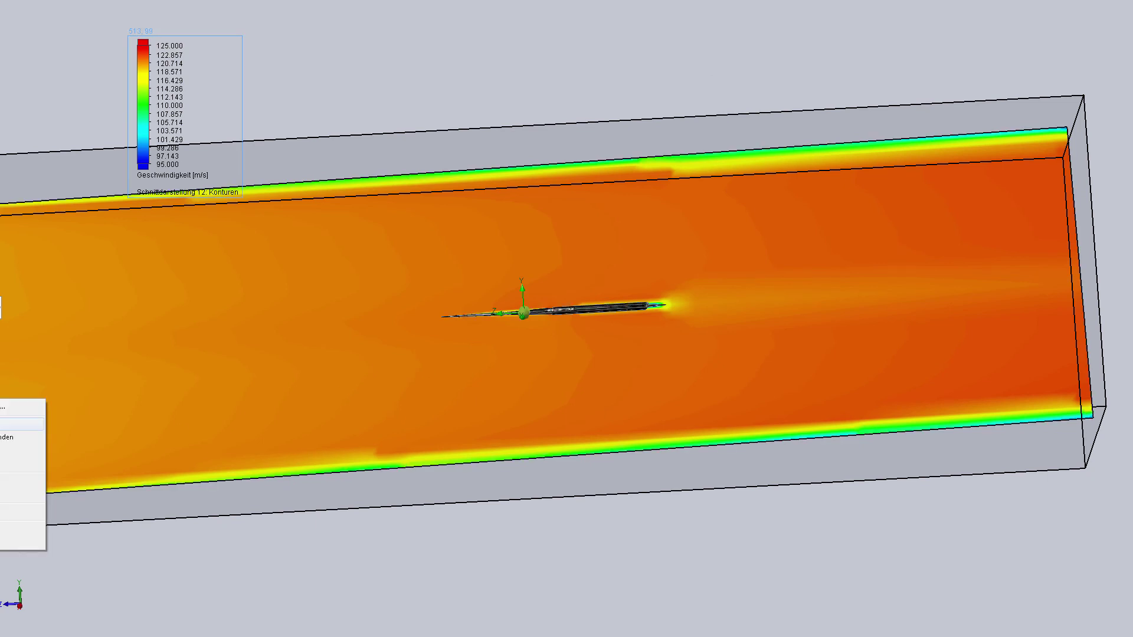
pyautogui.click(21, 423)
pyautogui.scroll(-3, 600, 277)
pyautogui.scroll(-3, 584, 331)
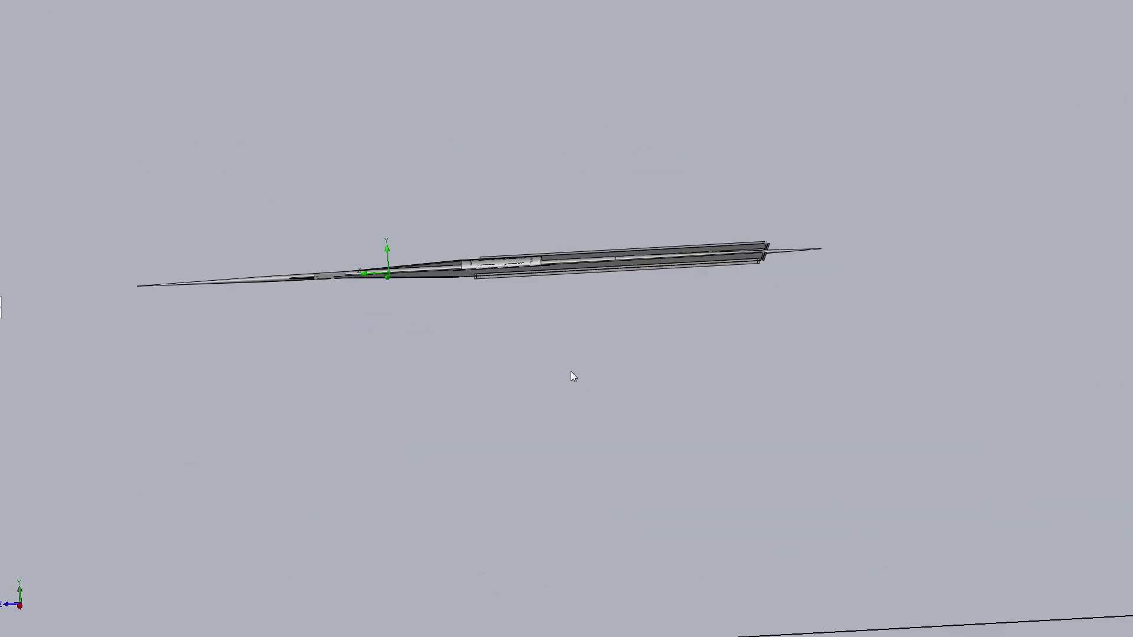
pyautogui.scroll(-2, 533, 313)
pyautogui.scroll(2, 314, 228)
# Step: Orbit and zoom the bare dart to view it as a flat plate and edge-on
pyautogui.moveTo(313, 229)
pyautogui.mouseDown(button='middle')
pyautogui.moveTo(344, 376)
pyautogui.moveTo(400, 313)
pyautogui.mouseUp(button='middle')
pyautogui.moveTo(420, 359); pyautogui.dragTo(463, 272, button='middle')
pyautogui.scroll(-3, 433, 204)
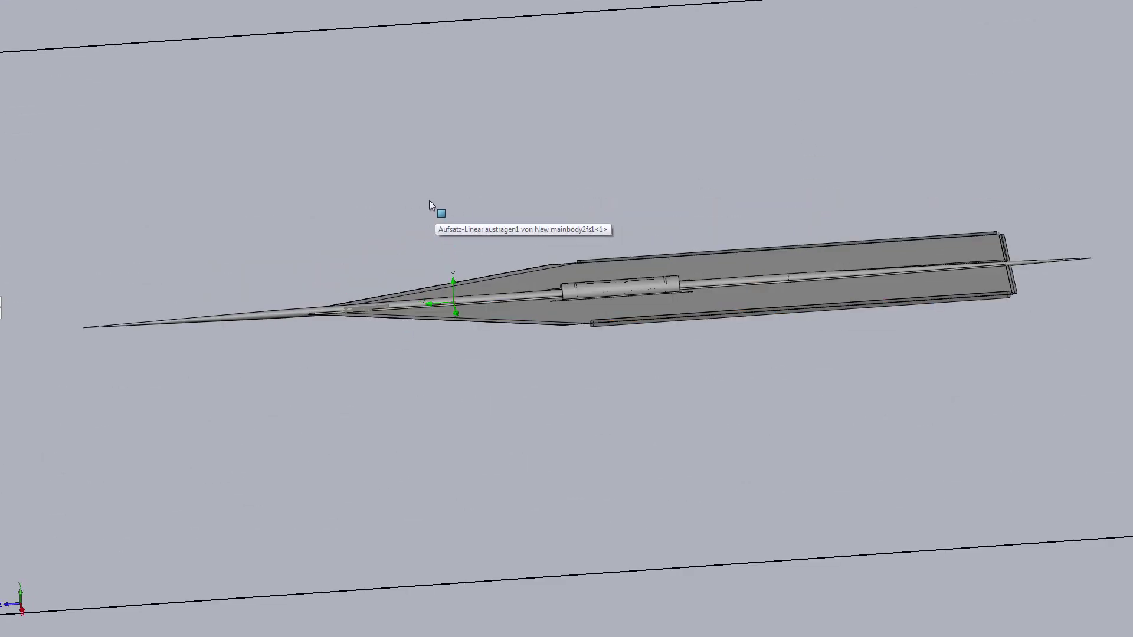
pyautogui.scroll(2, 429, 205)
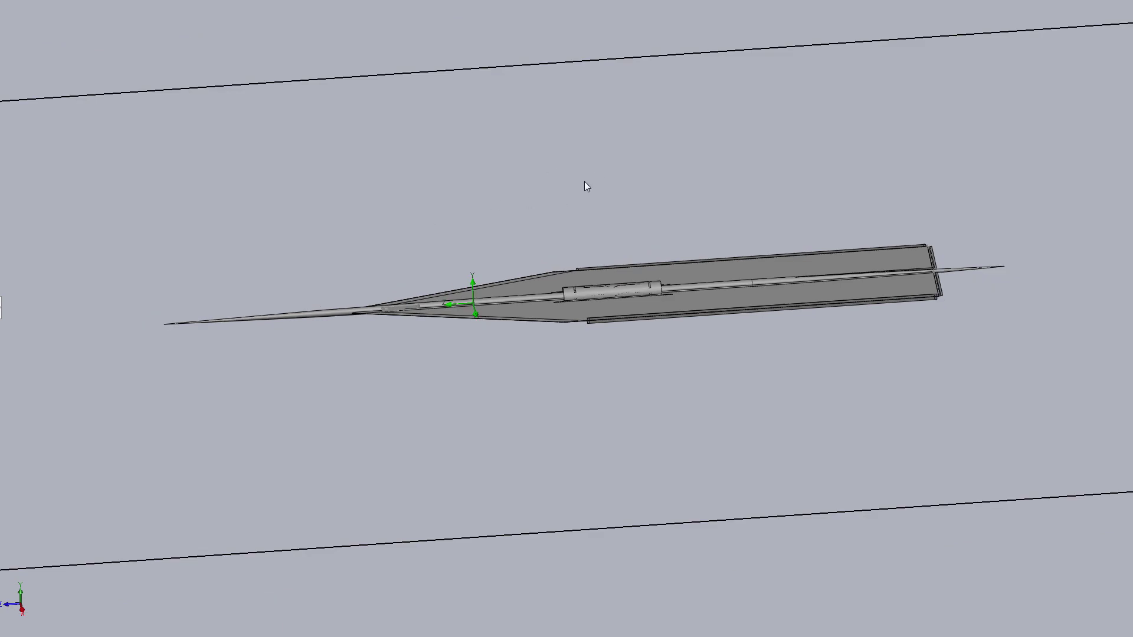
pyautogui.moveTo(554, 188)
pyautogui.mouseDown(button='middle')
pyautogui.moveTo(549, 177)
pyautogui.moveTo(564, 179)
pyautogui.moveTo(555, 193)
pyautogui.mouseUp(button='middle')
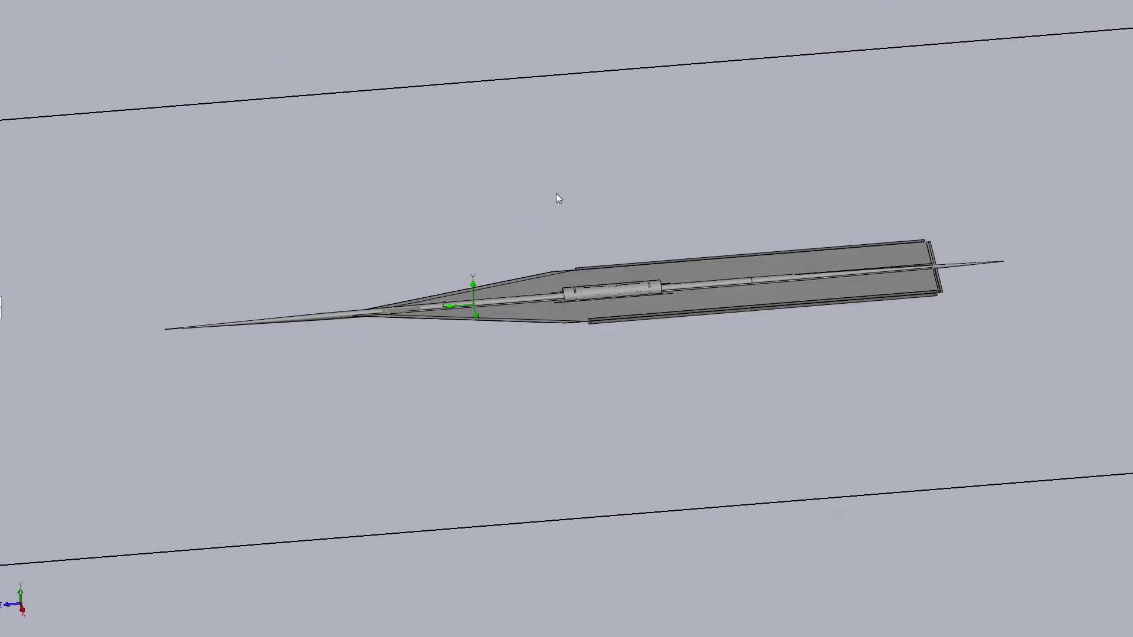
pyautogui.moveTo(594, 192)
pyautogui.mouseDown(button='middle')
pyautogui.moveTo(582, 185)
pyautogui.moveTo(581, 214)
pyautogui.mouseUp(button='middle')
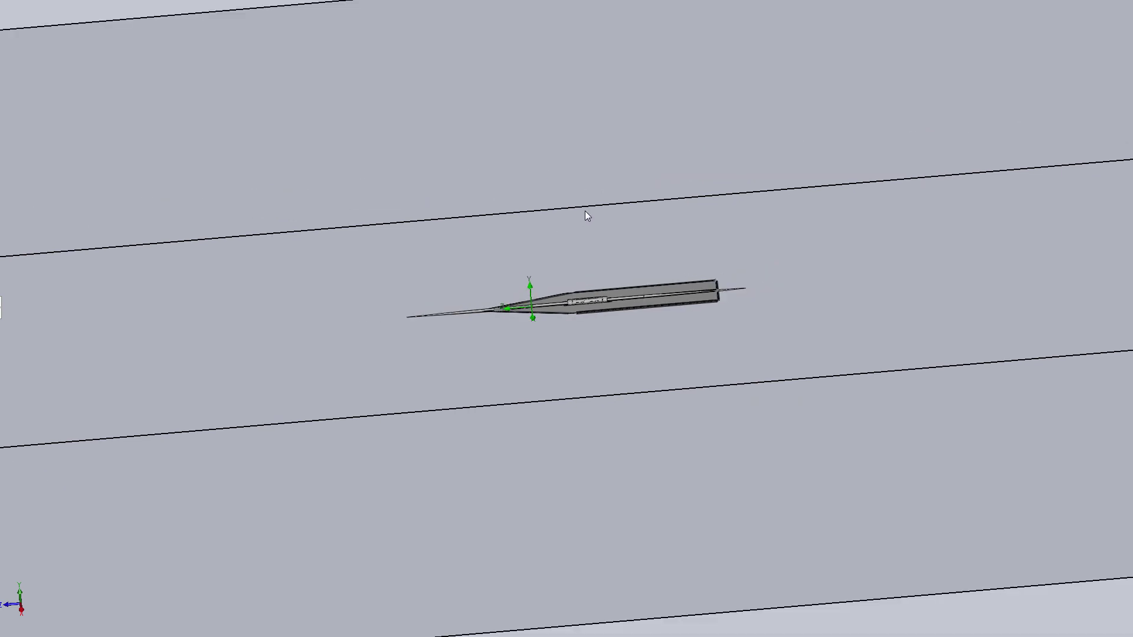
pyautogui.press('z')
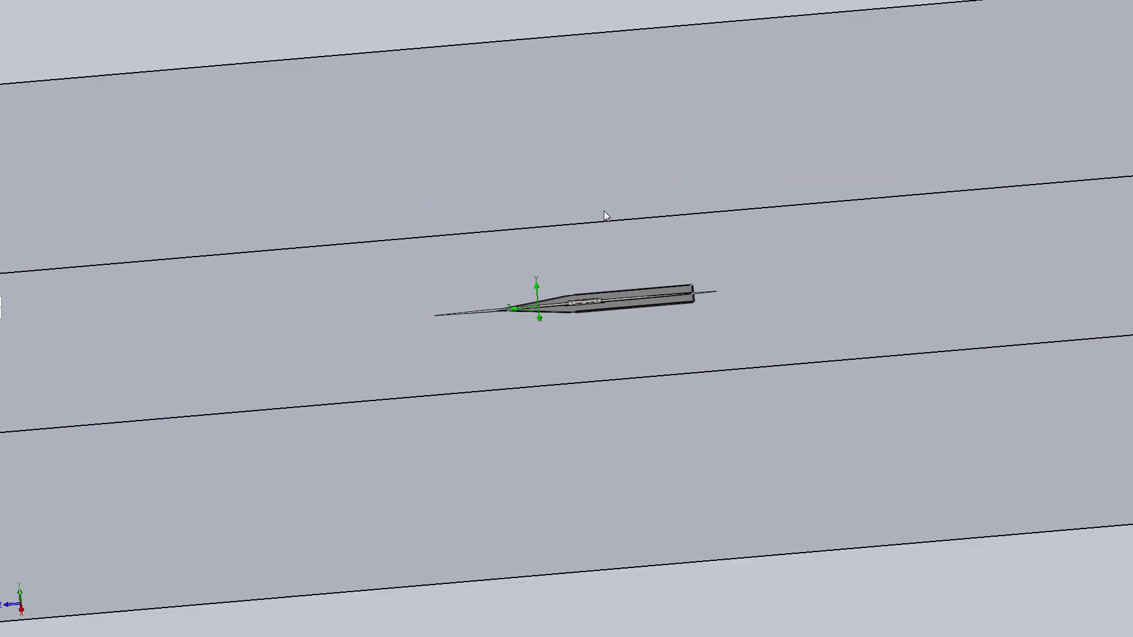
pyautogui.moveTo(594, 220)
pyautogui.mouseDown(button='middle')
pyautogui.moveTo(607, 220)
pyautogui.moveTo(620, 357)
pyautogui.moveTo(594, 277)
pyautogui.moveTo(609, 169)
pyautogui.moveTo(596, 358)
pyautogui.moveTo(450, 190)
pyautogui.mouseUp(button='middle')
pyautogui.scroll(-3, 601, 360)
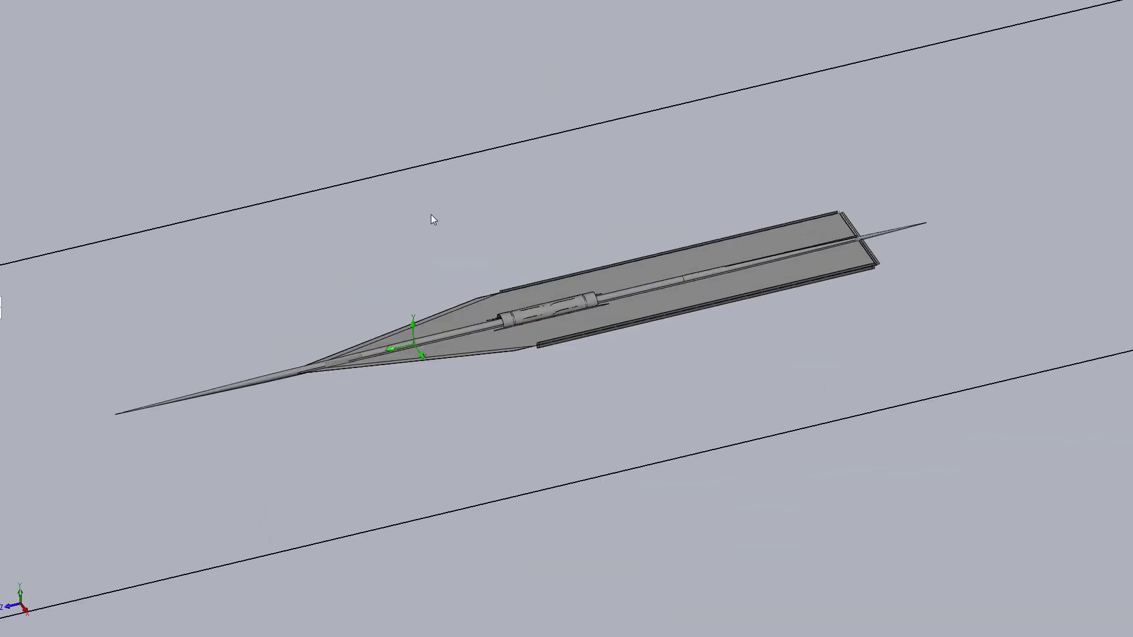